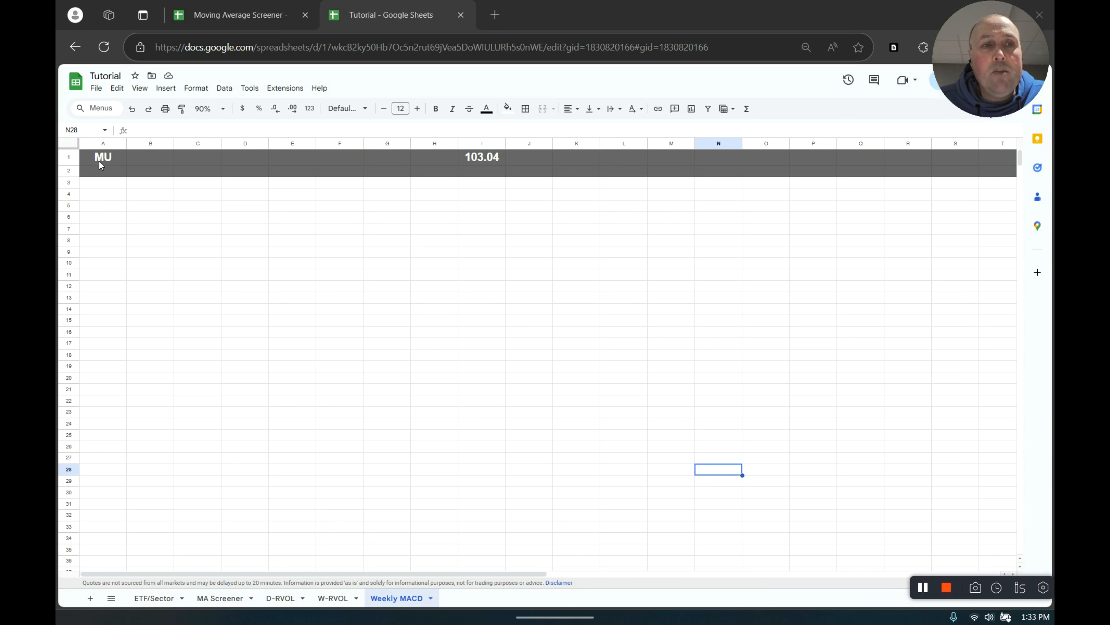
- Inspect the GOOGLEFINANCE price formula in cell I1, leaving it unchanged
left_click(489, 161)
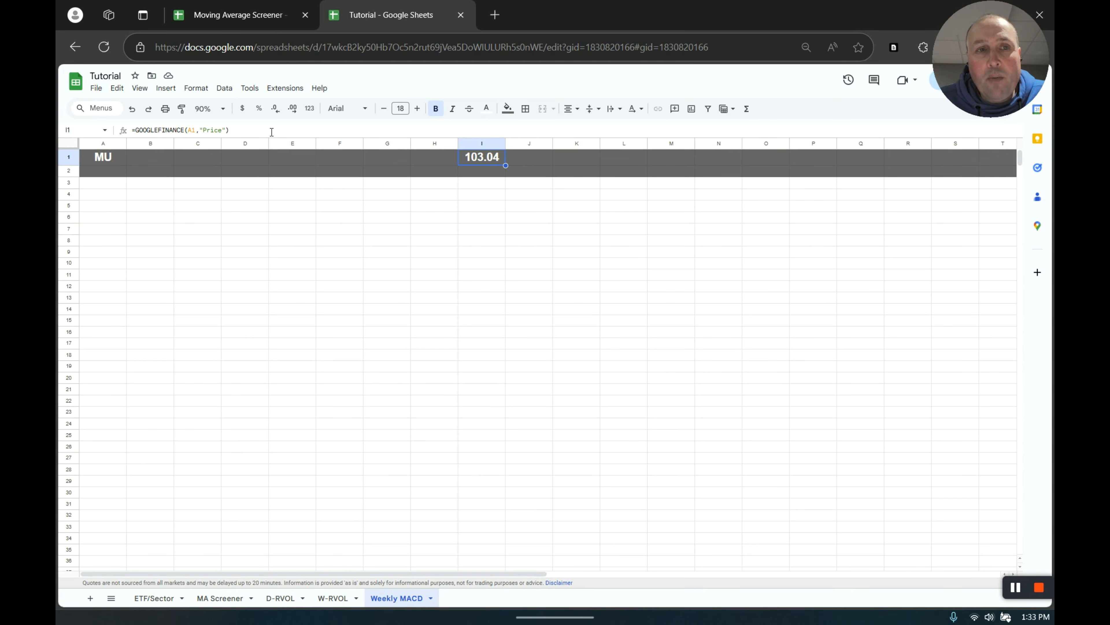
double_click(482, 161)
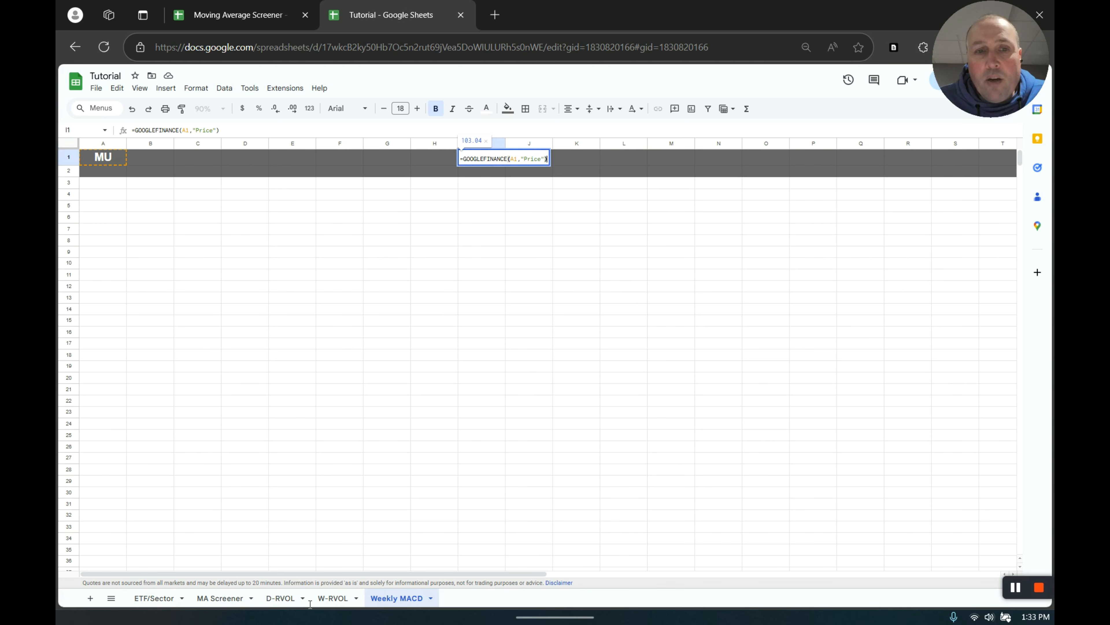
left_click(467, 459)
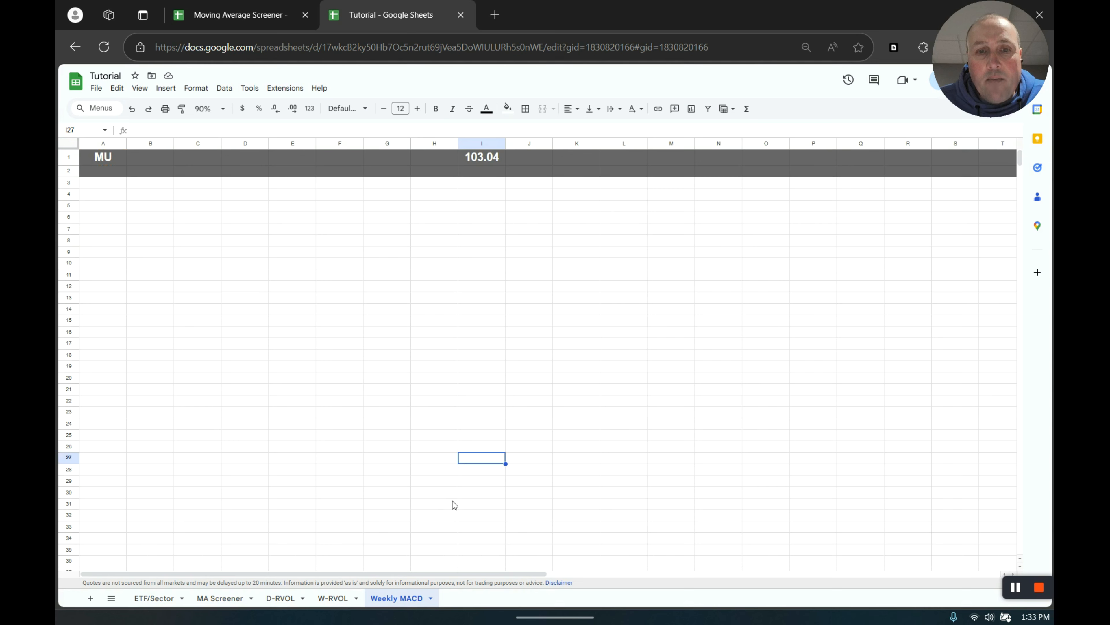
- Inspect the sorted weekly GOOGLEFINANCE history formula in cell U3 behind the price table
left_click_drag(461, 570, 691, 573)
left_click(608, 184)
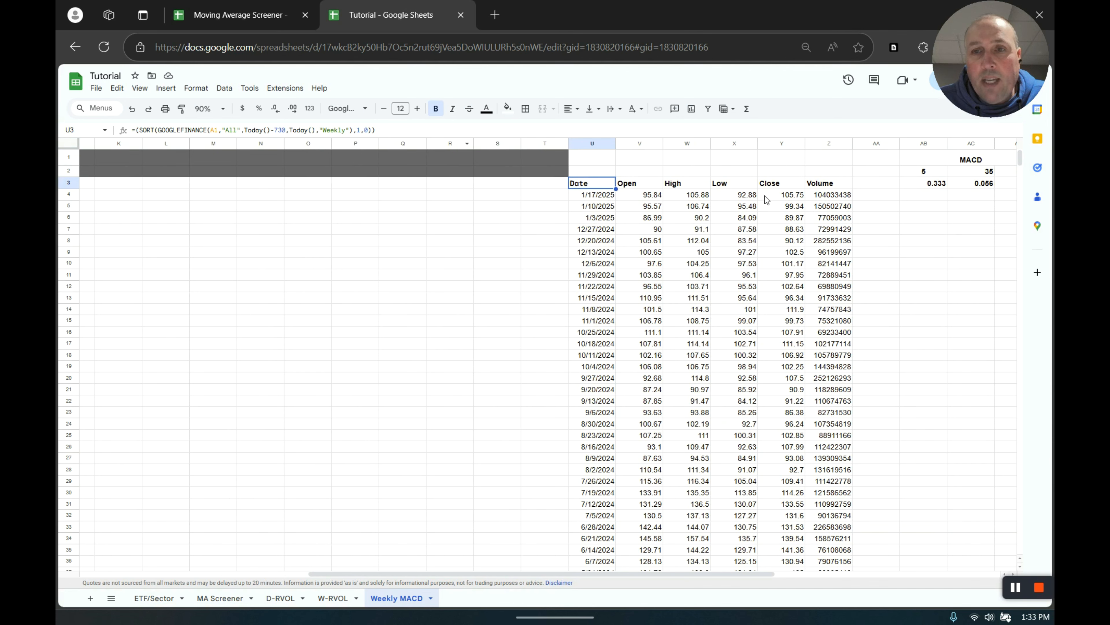
double_click(605, 187)
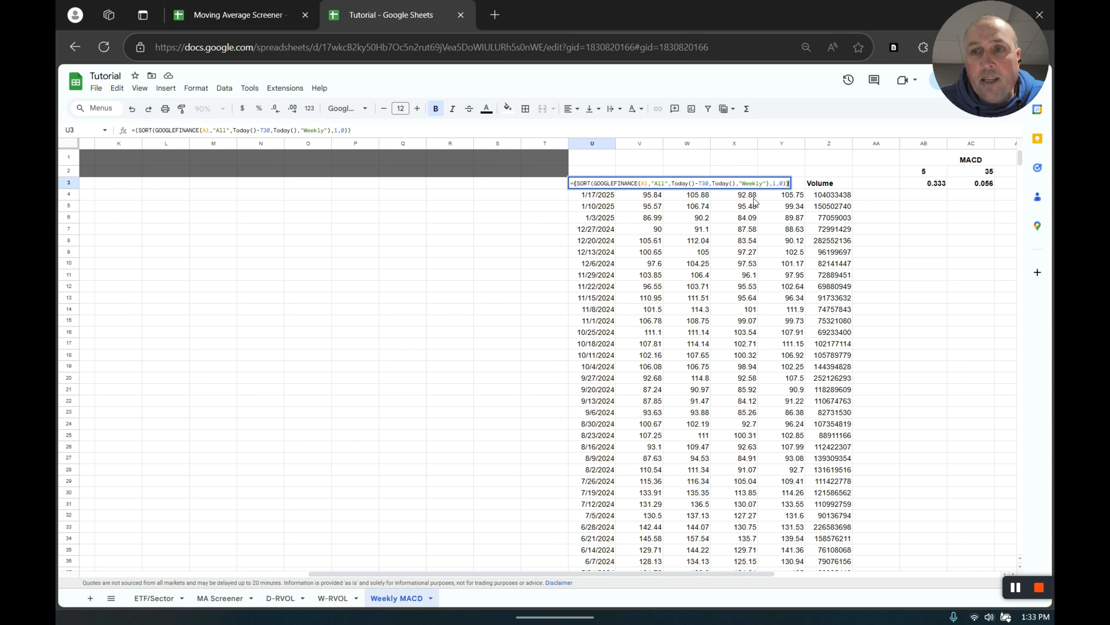
left_click(909, 493)
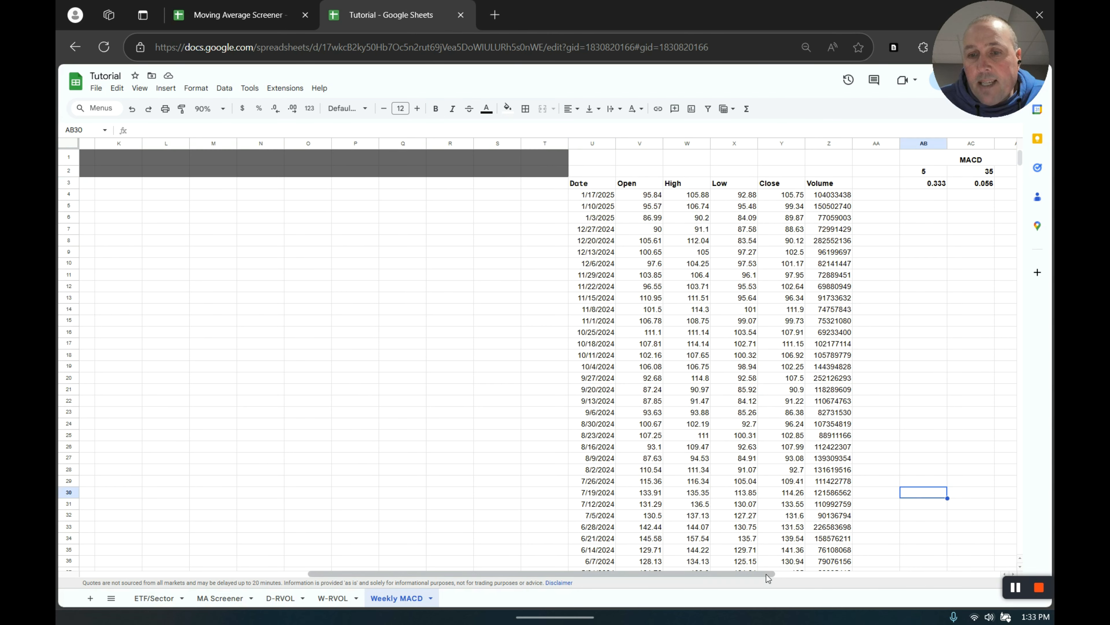
- Unmerge the MACD heading cells, then merge AB1:AD1 again
left_click_drag(773, 574, 993, 574)
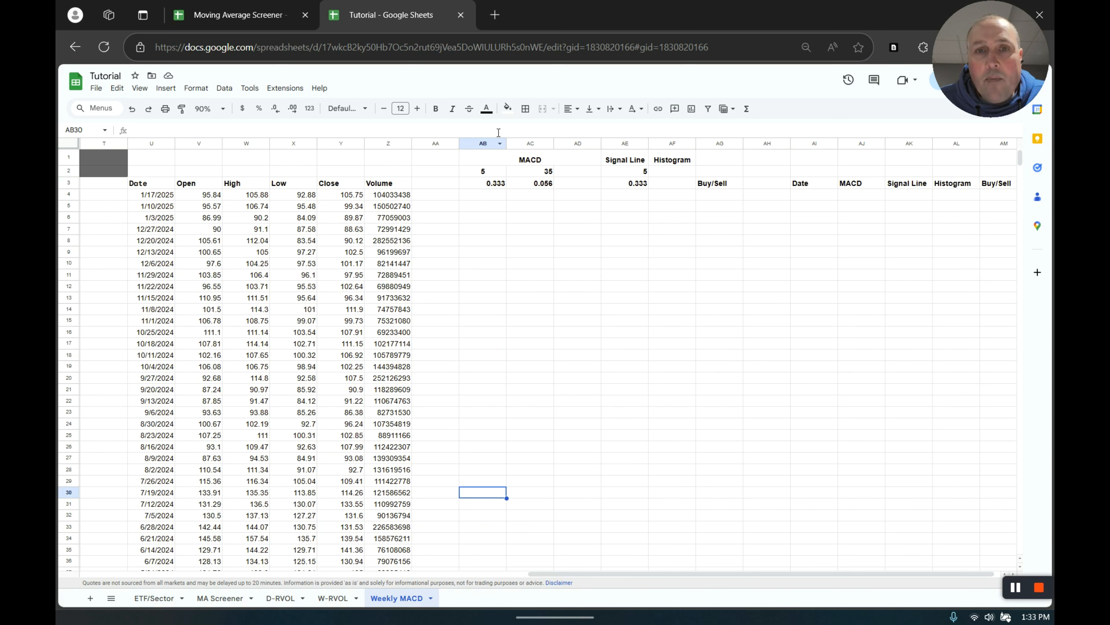
left_click(526, 160)
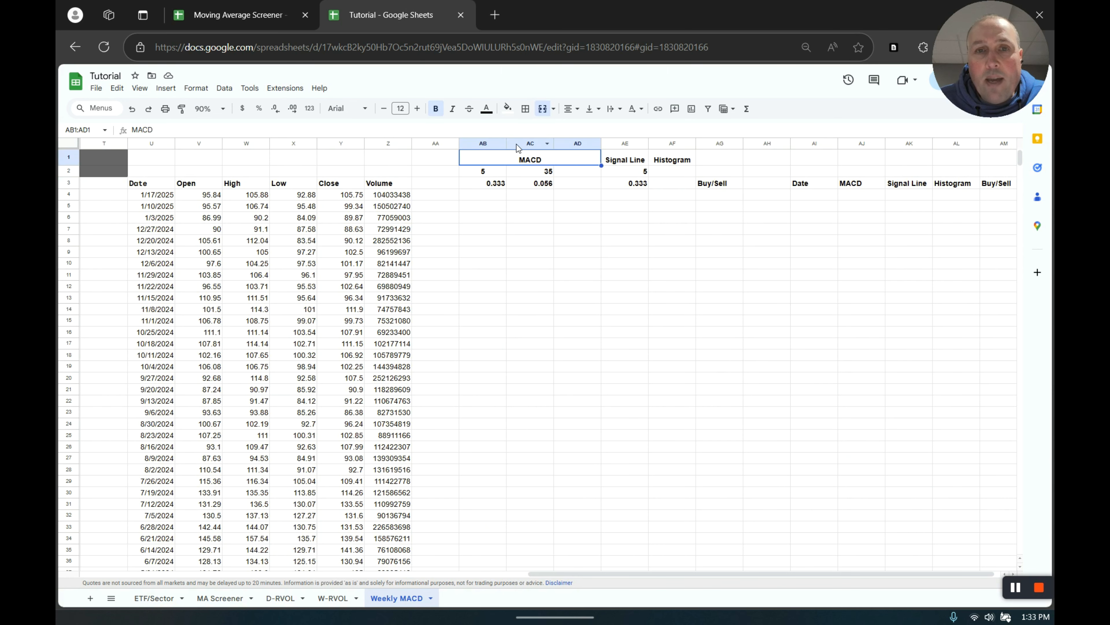
left_click(543, 108)
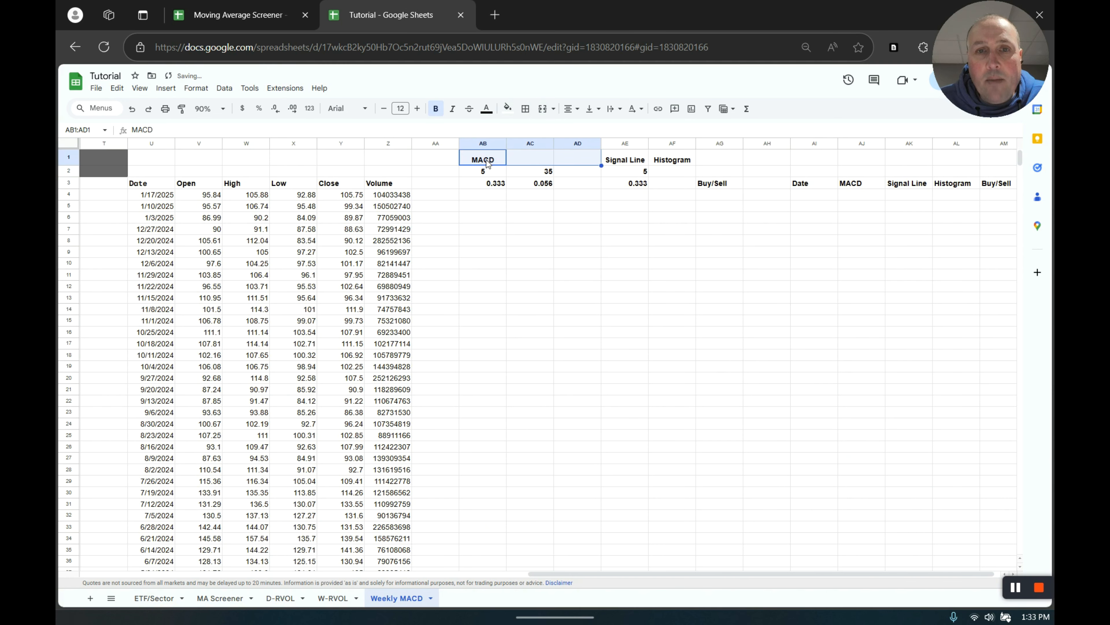
left_click_drag(486, 163, 576, 162)
left_click(543, 110)
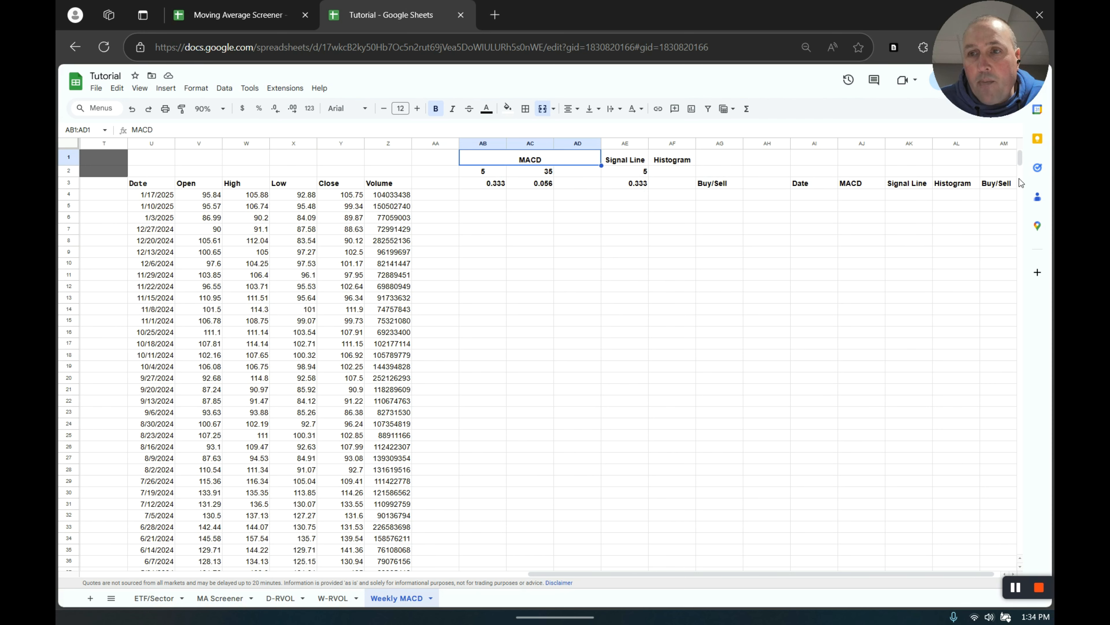
- Examine the smoothing factor formulas in AB3 and AC3 under MACD and in AE3 under Signal Line
left_click_drag(745, 573, 830, 564)
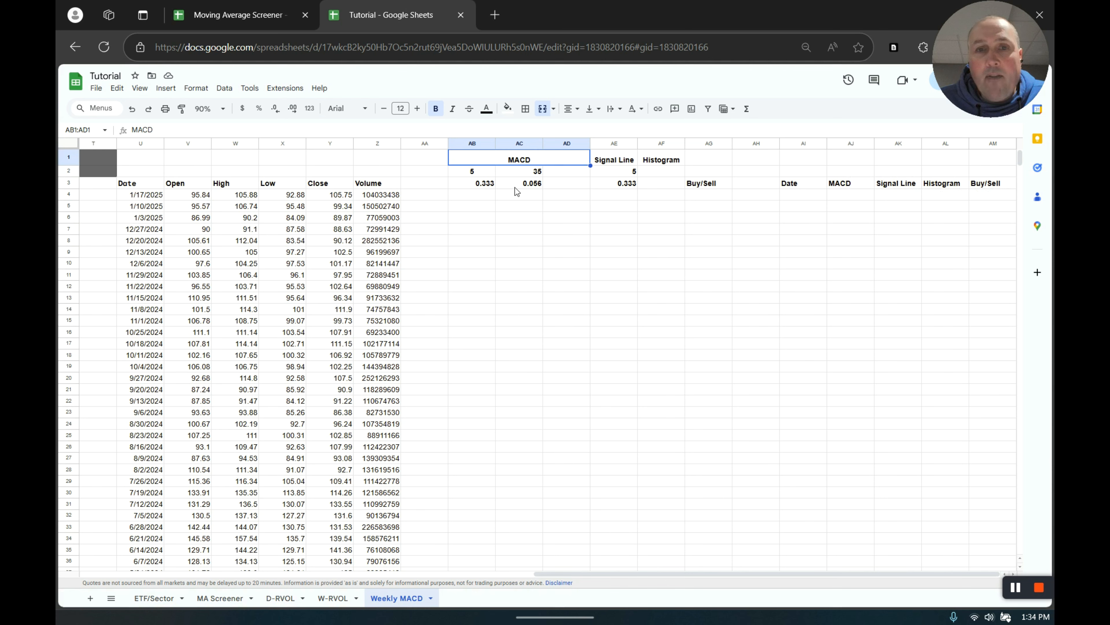
left_click(485, 185)
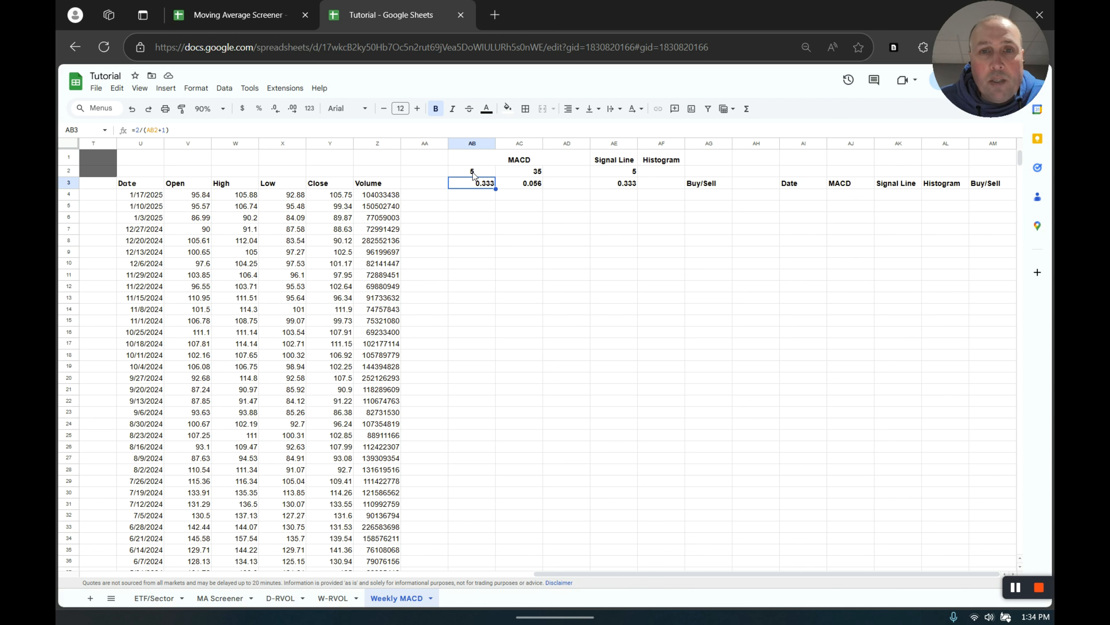
left_click(533, 187)
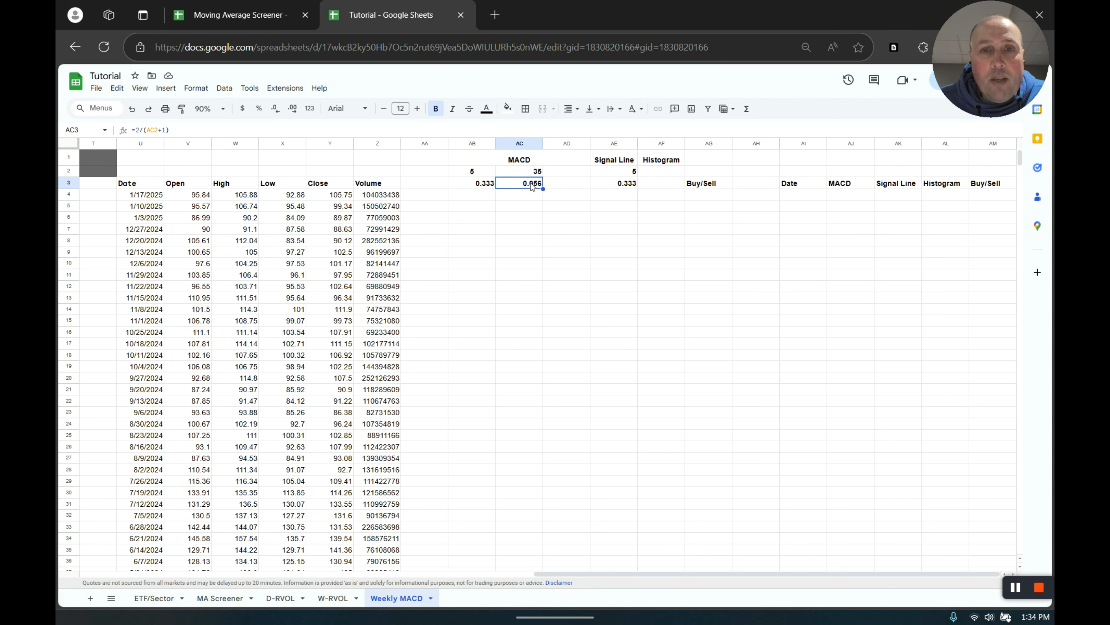
left_click(625, 185)
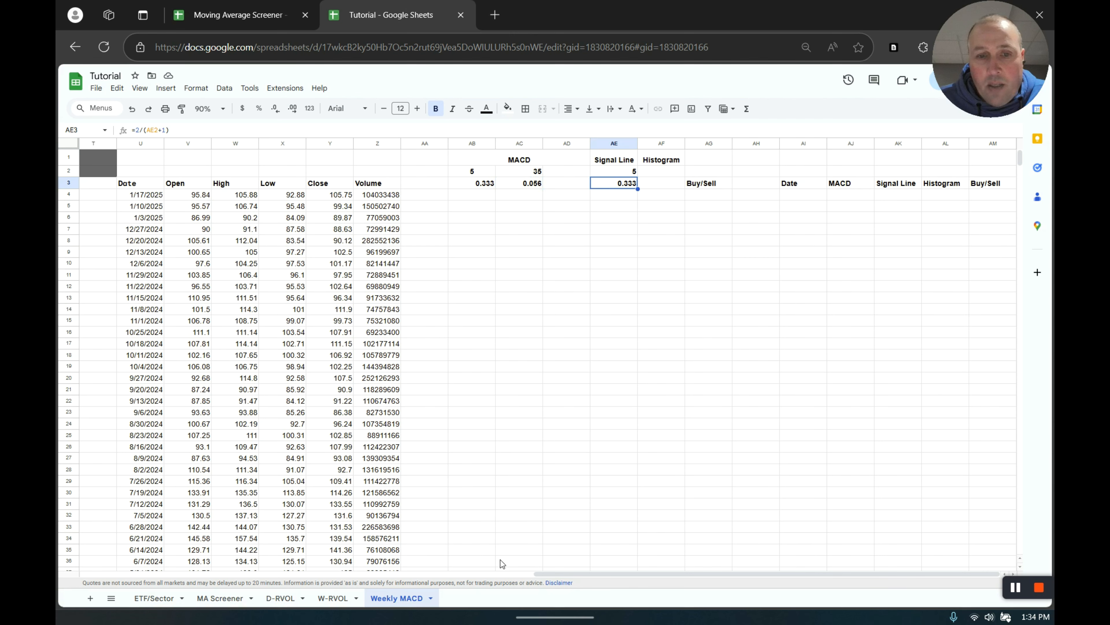
mouse_move(563, 572)
left_mouse_down()
mouse_move(336, 574)
mouse_move(551, 577)
left_mouse_up()
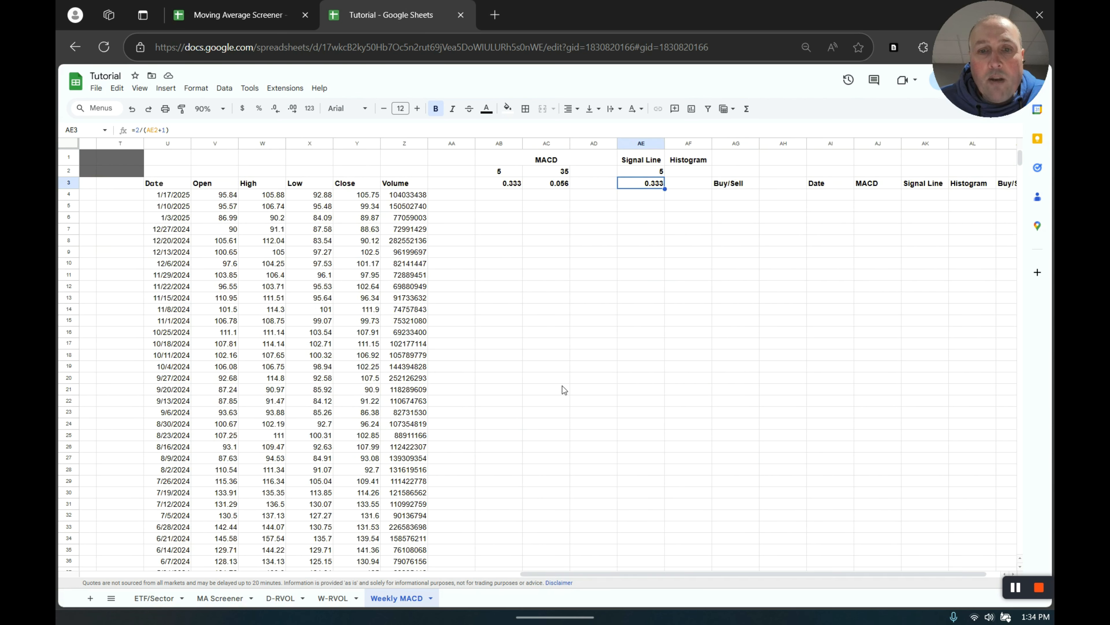
- Freeze the sheet's rows up to row 3 so the headings stay in place
scroll(561, 284, "down", 2)
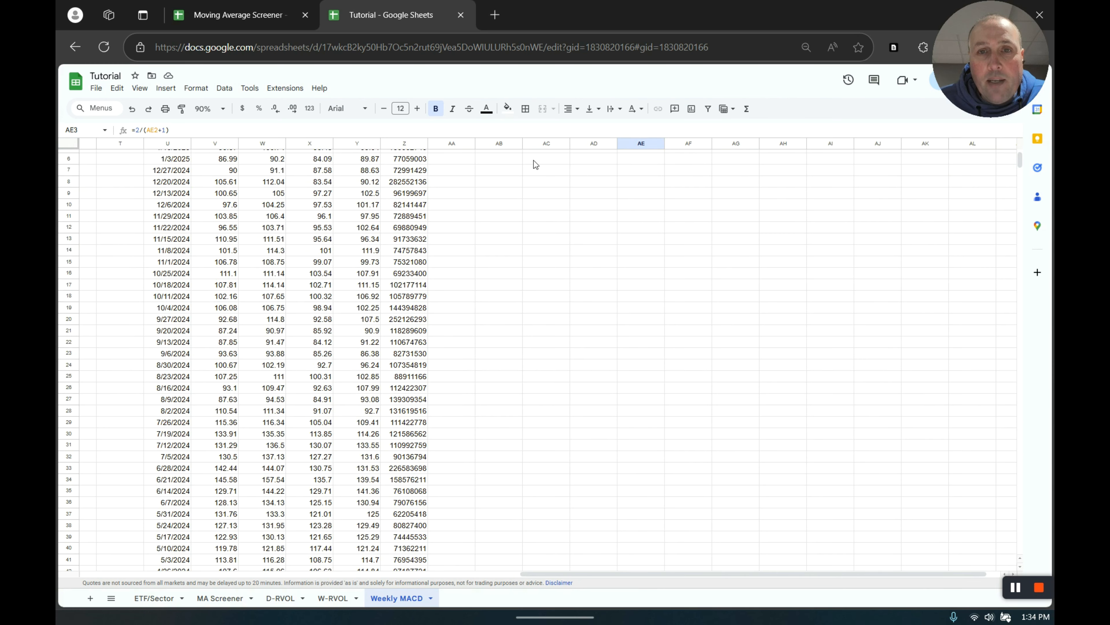
scroll(530, 271, "up", 2)
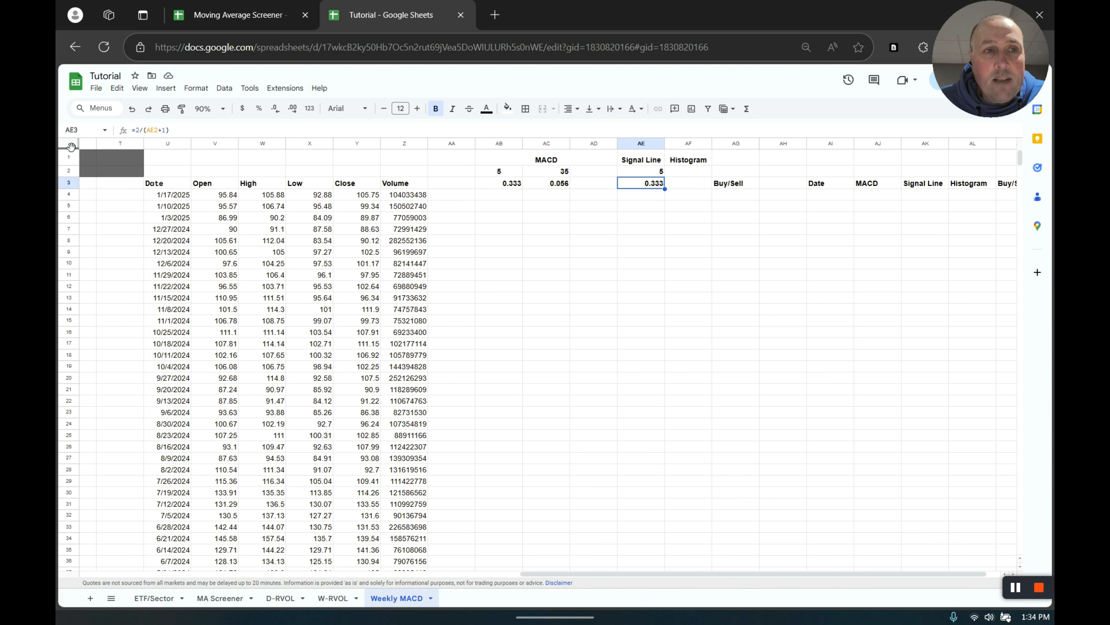
left_click_drag(70, 146, 68, 188)
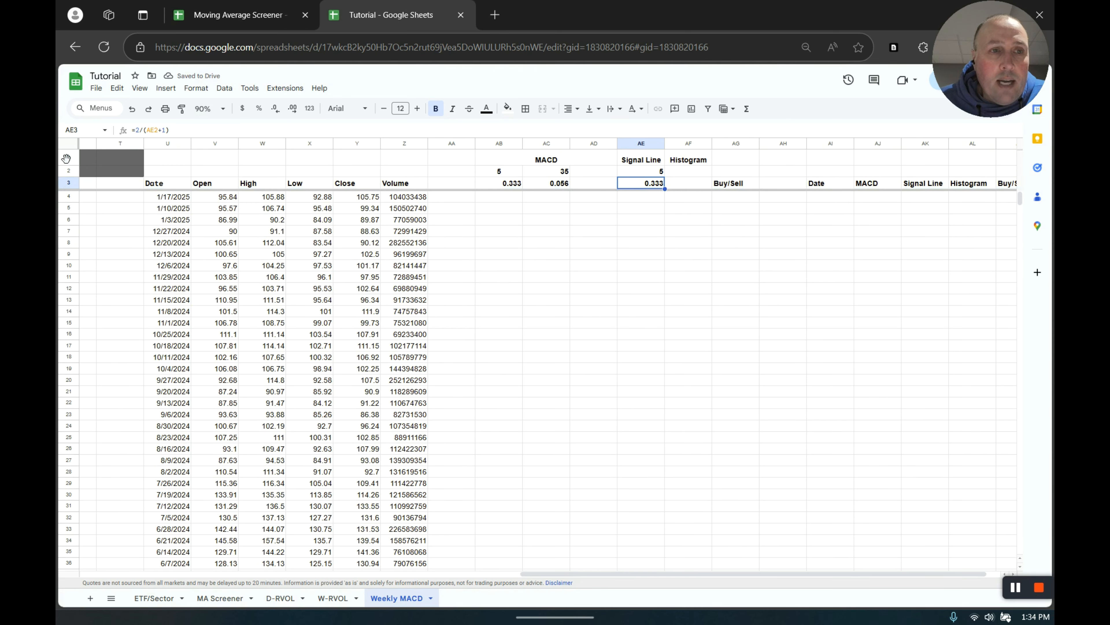
- Review the row freezing options with rows 1 to 3 selected, without choosing one
left_click_drag(66, 158, 68, 183)
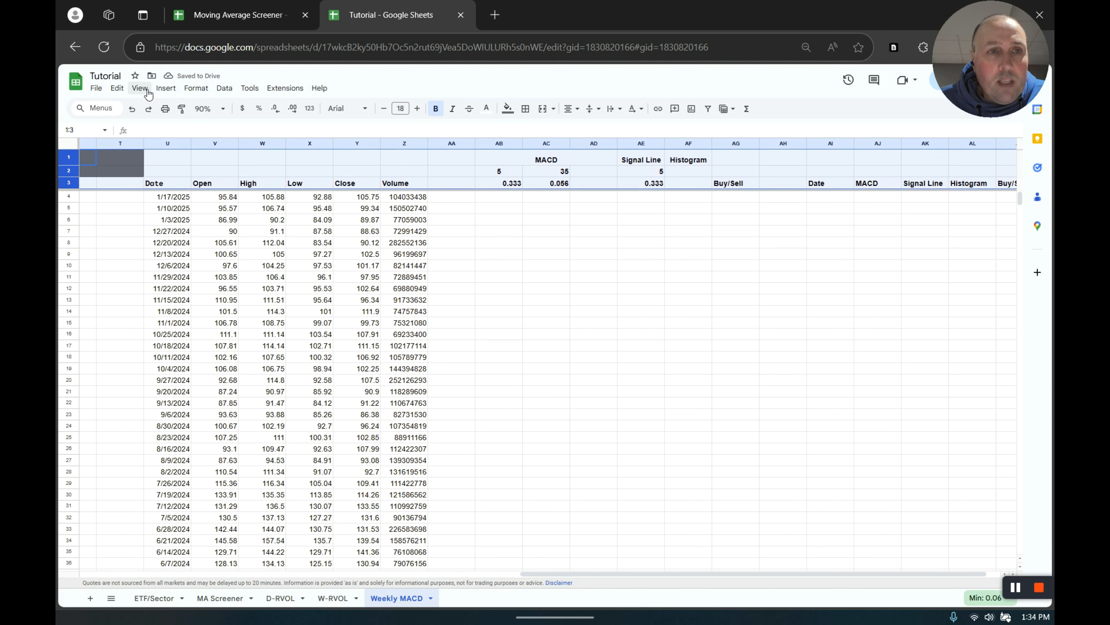
left_click(140, 88)
mouse_move(145, 123)
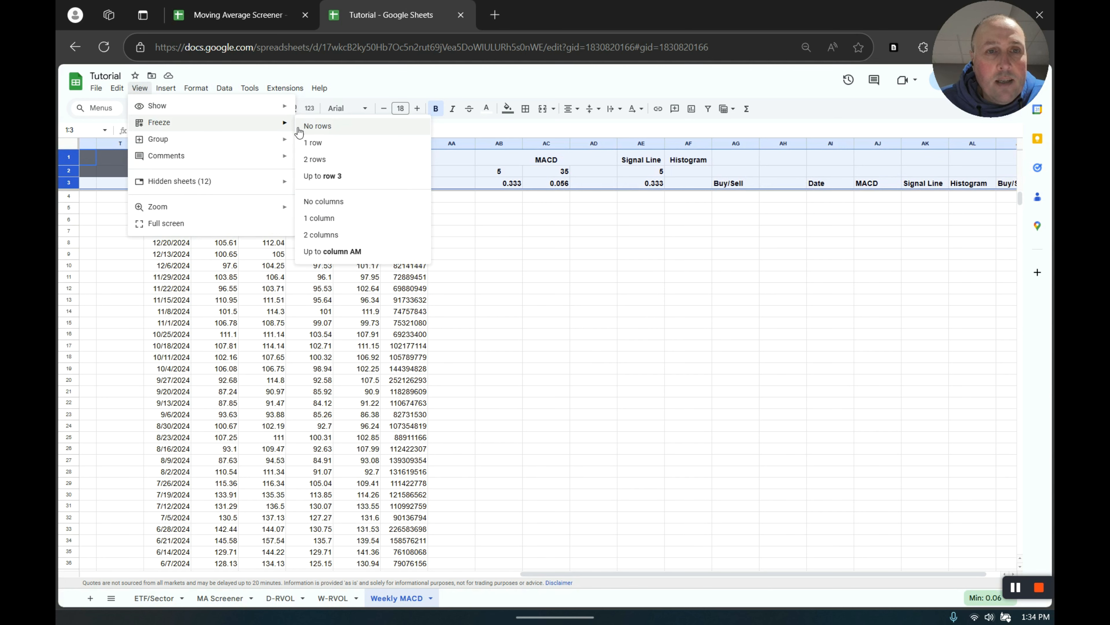
left_click(622, 315)
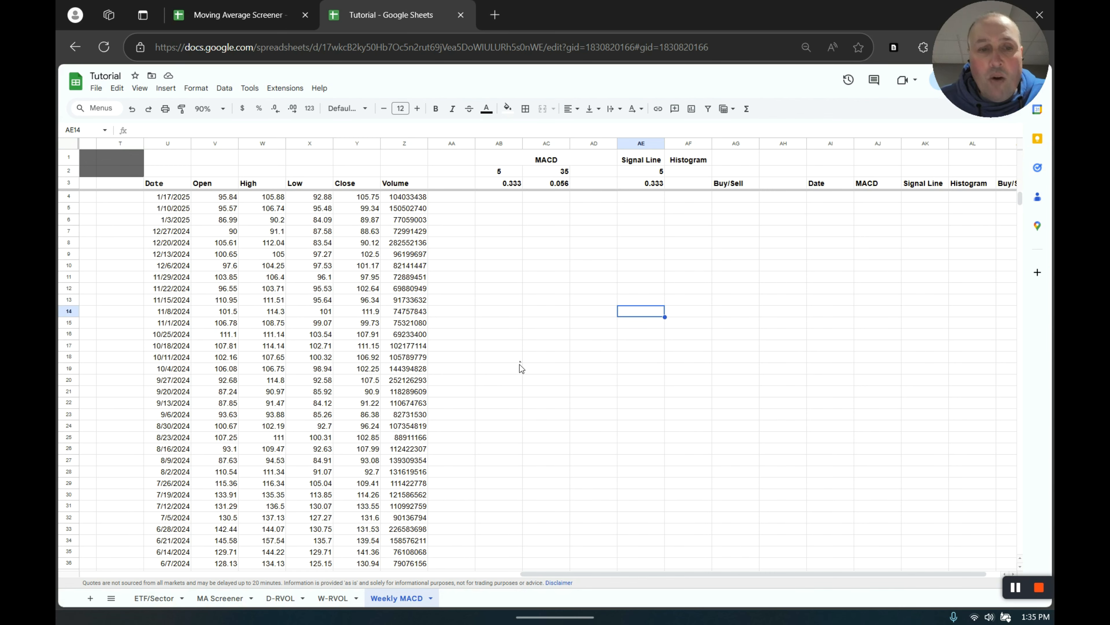
- Enter =AVERAGE(Y103:Y107) in AB103 to average the five oldest closing prices
scroll(524, 331, "down", 20)
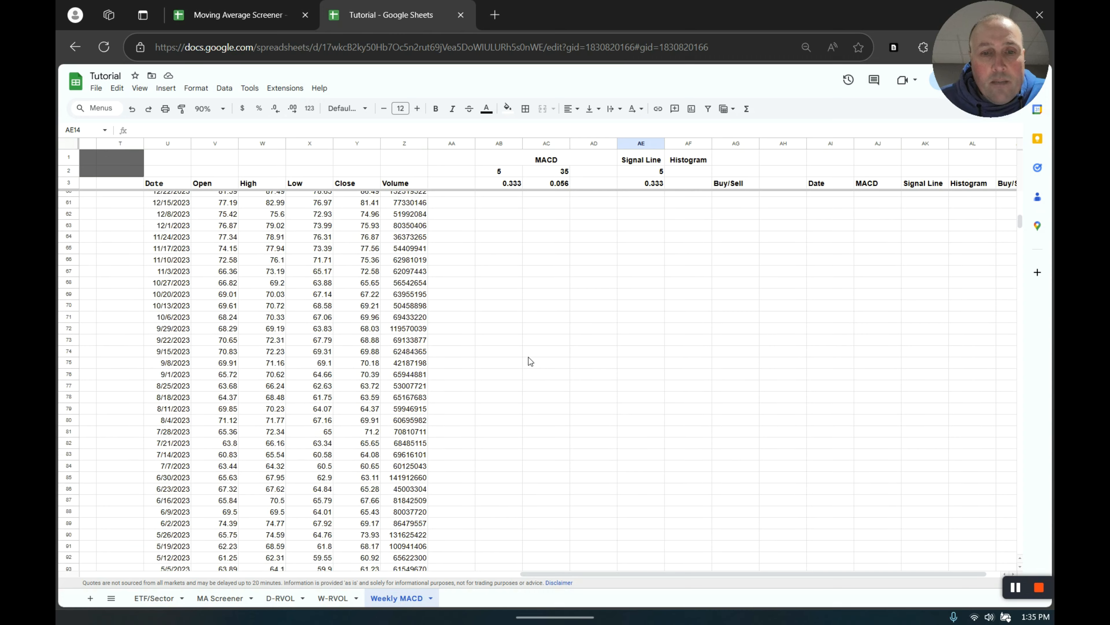
left_click(496, 440)
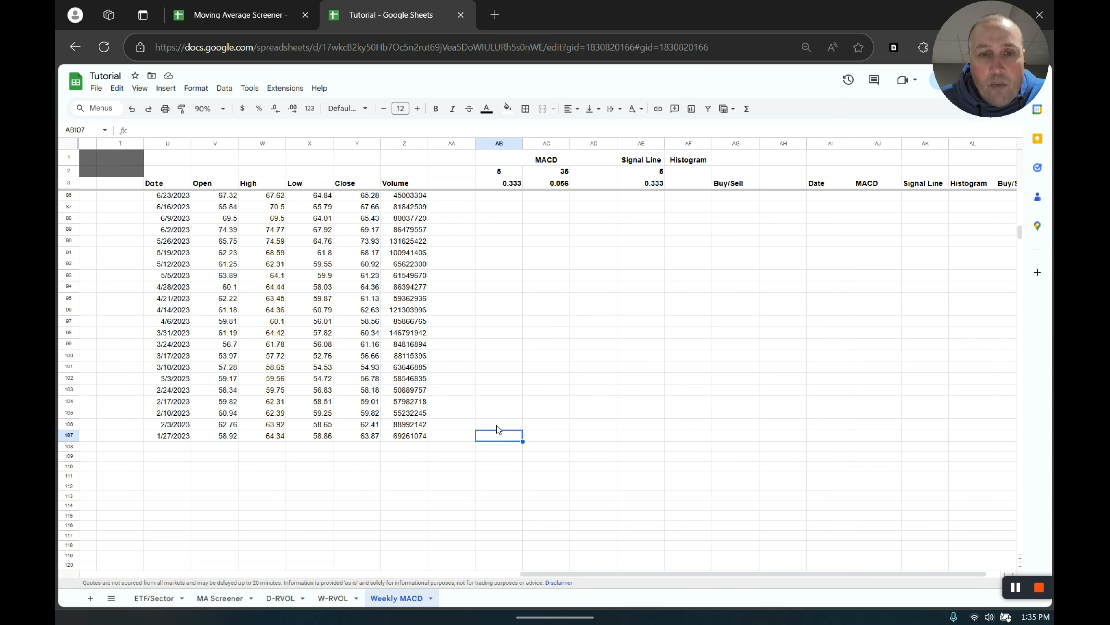
left_click(498, 425)
left_click(498, 414)
left_click(498, 405)
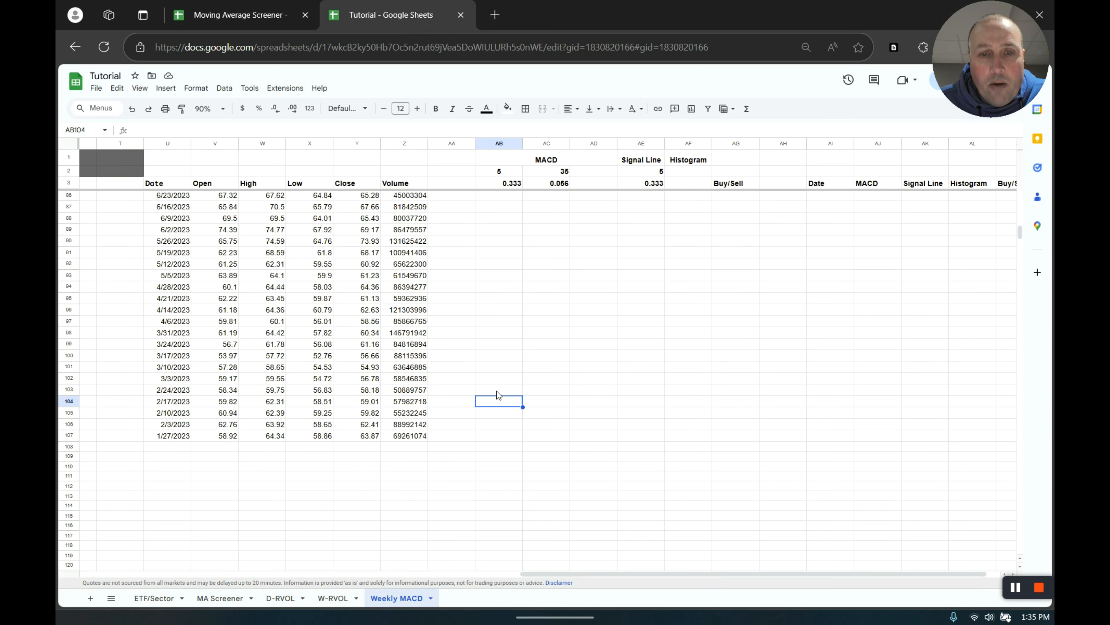
left_click(499, 393)
type("=")
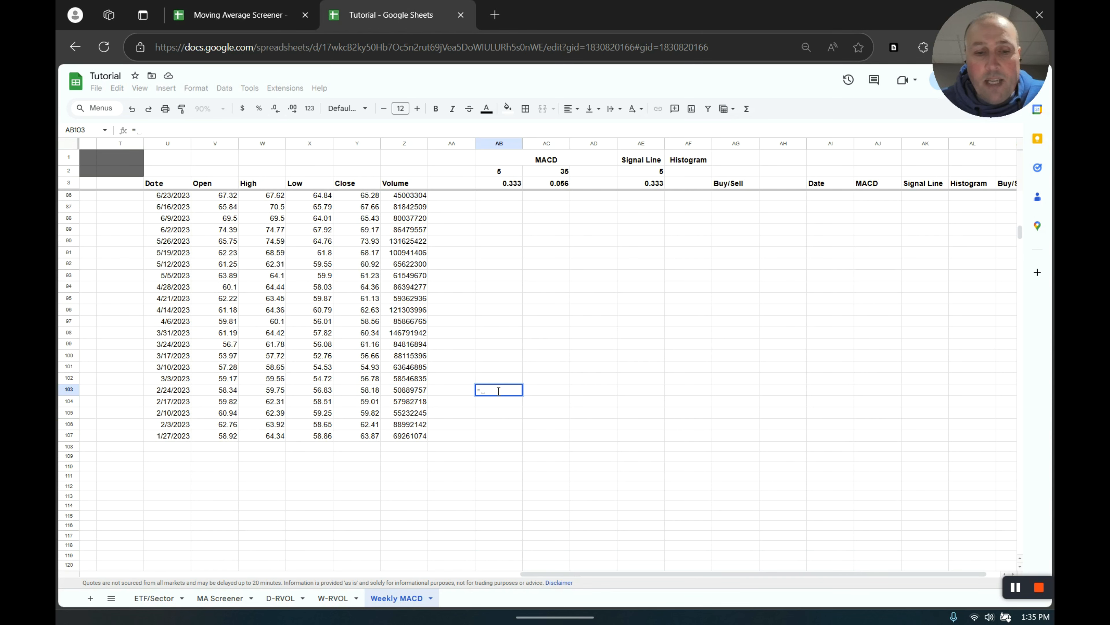
type("aver")
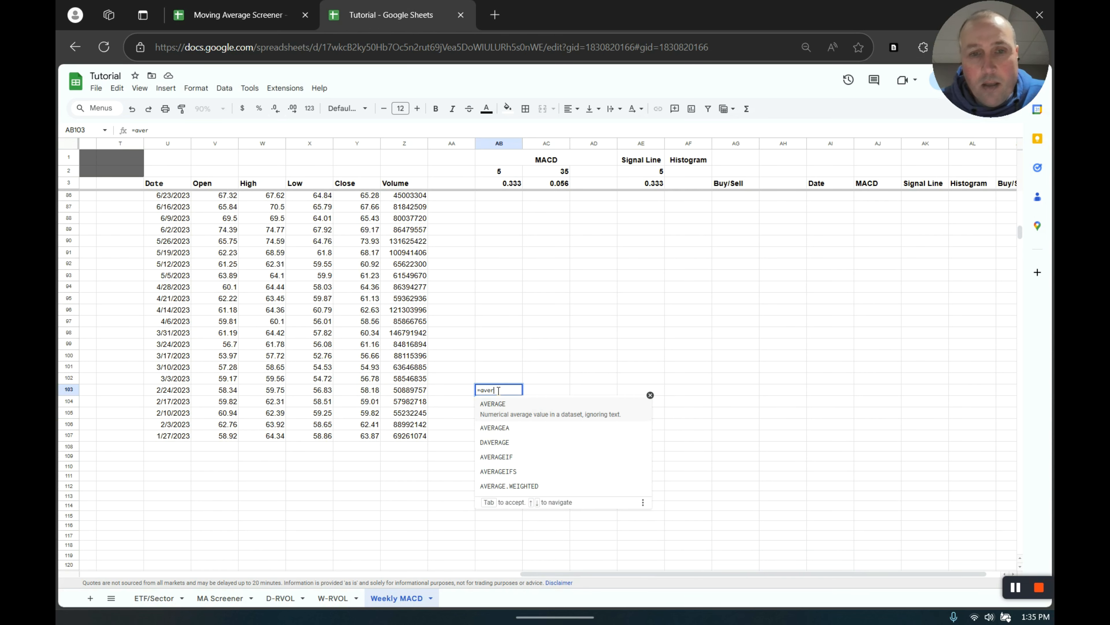
left_click(501, 411)
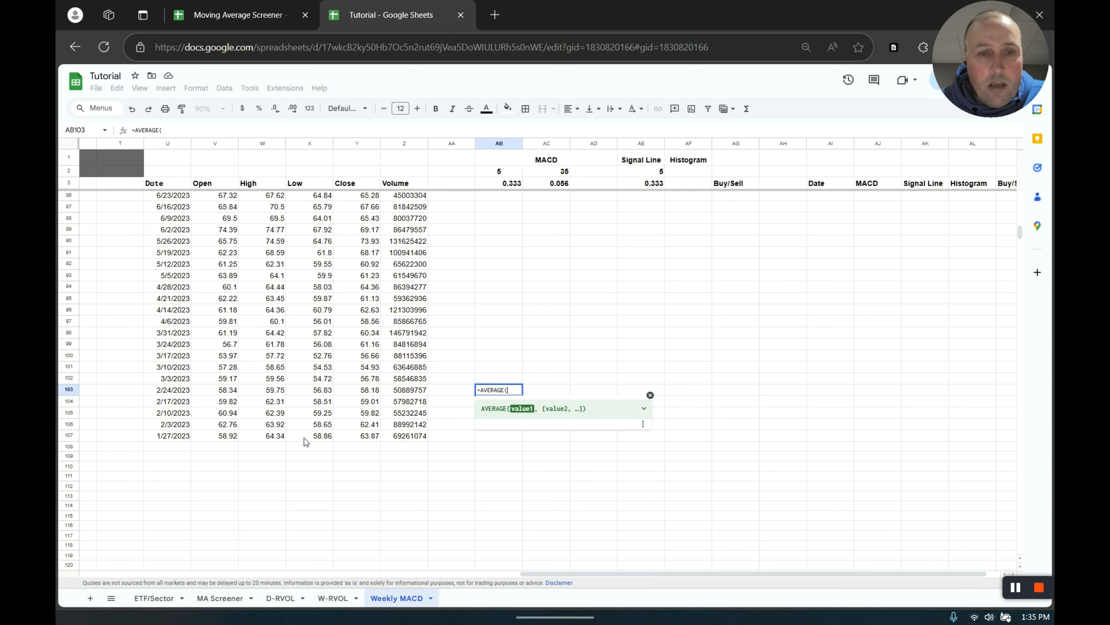
left_click_drag(362, 437, 365, 393)
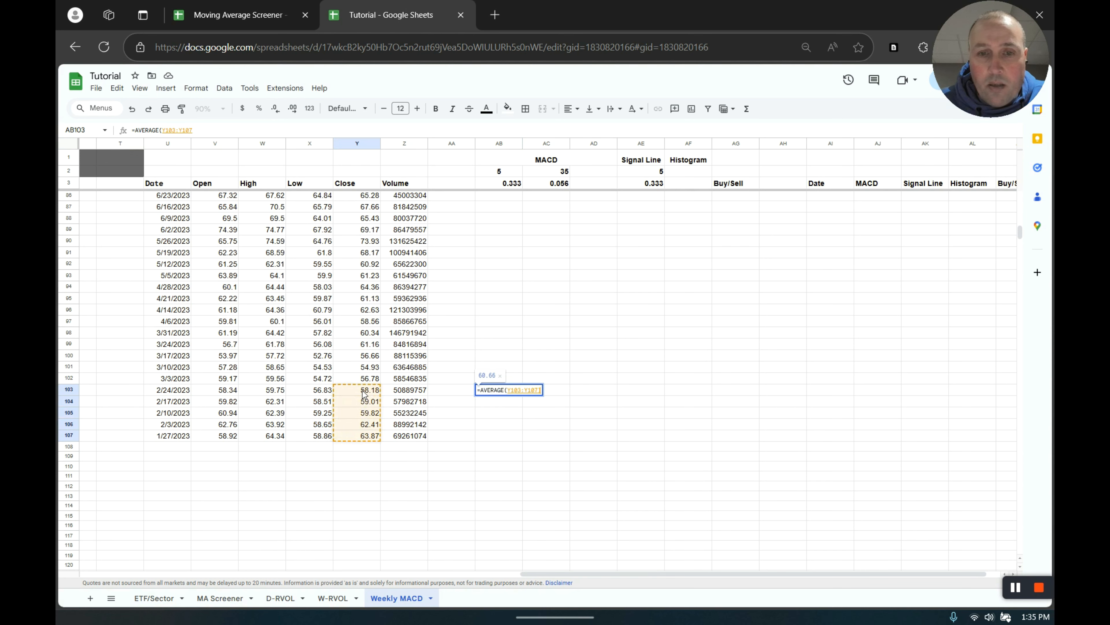
key("Return")
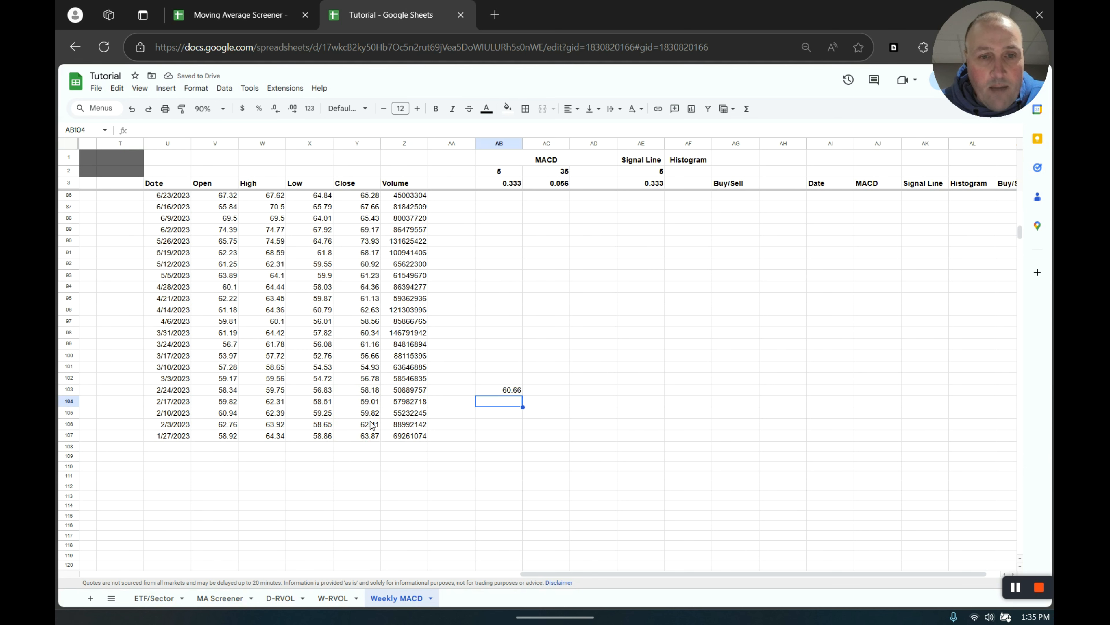
- Begin the 5-period exponential moving average formula in AB102 with =(Y102-AB103, subtracting the previous average from the close
type("=")
left_click(369, 381)
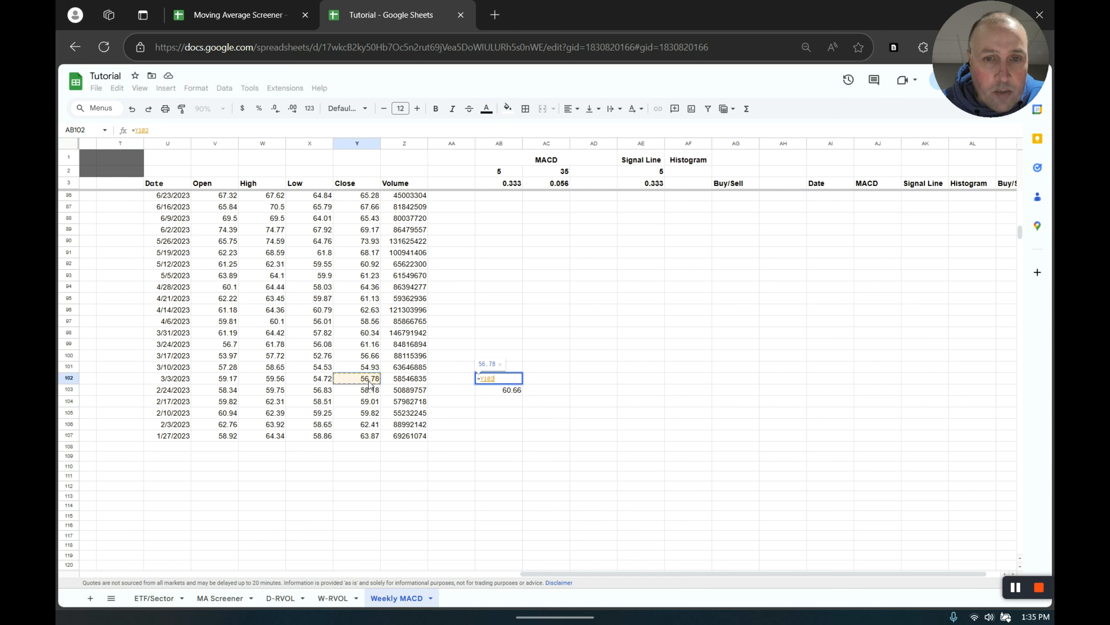
type("-")
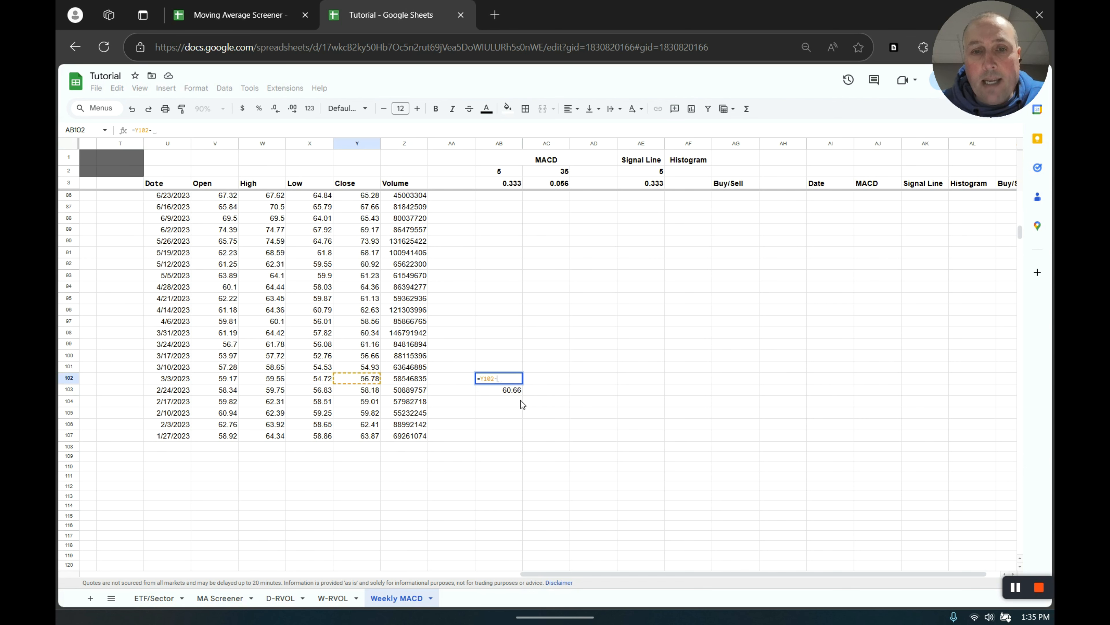
left_click(515, 391)
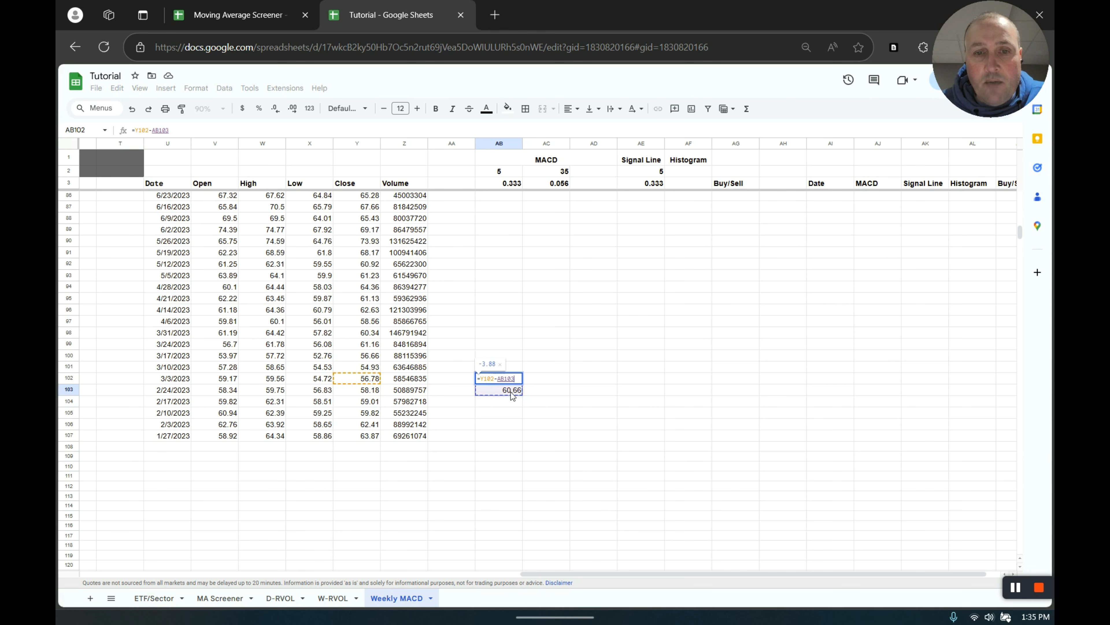
left_click(482, 379)
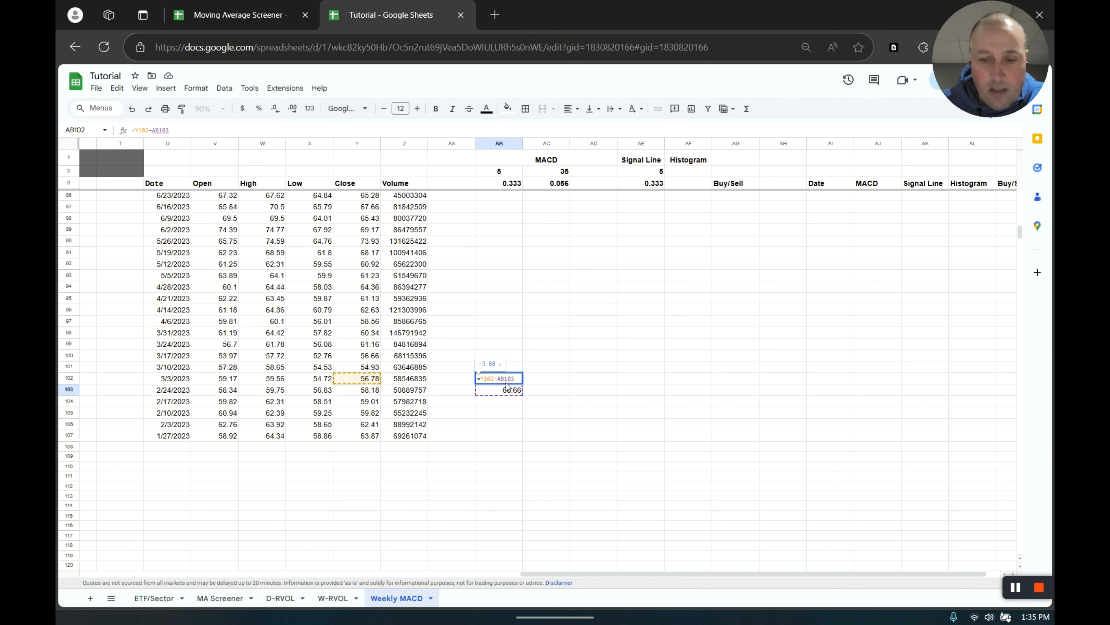
type("(")
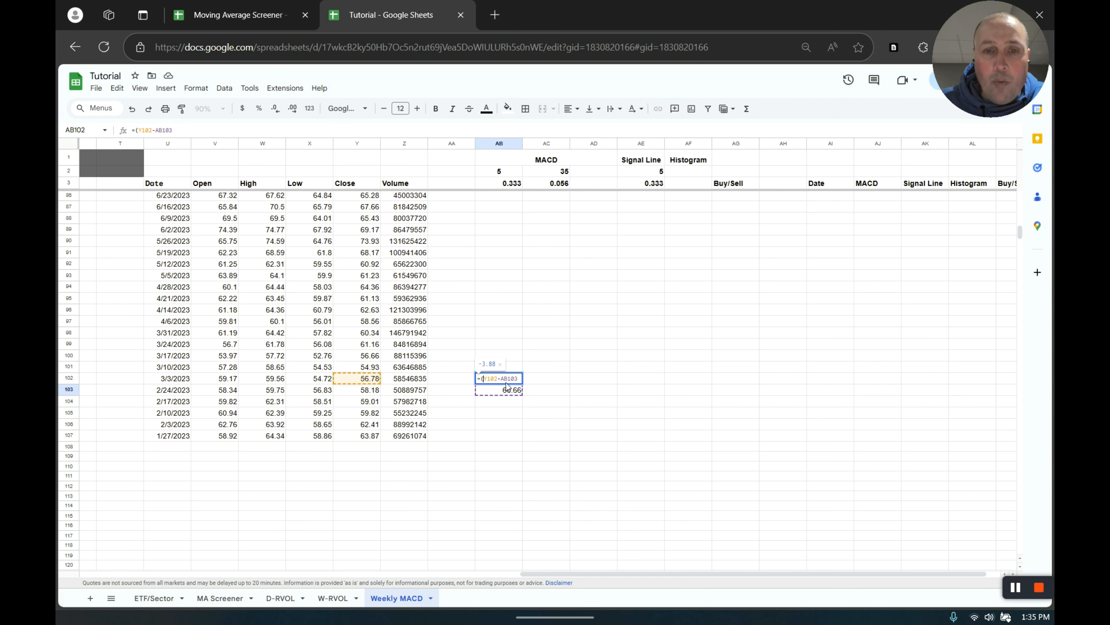
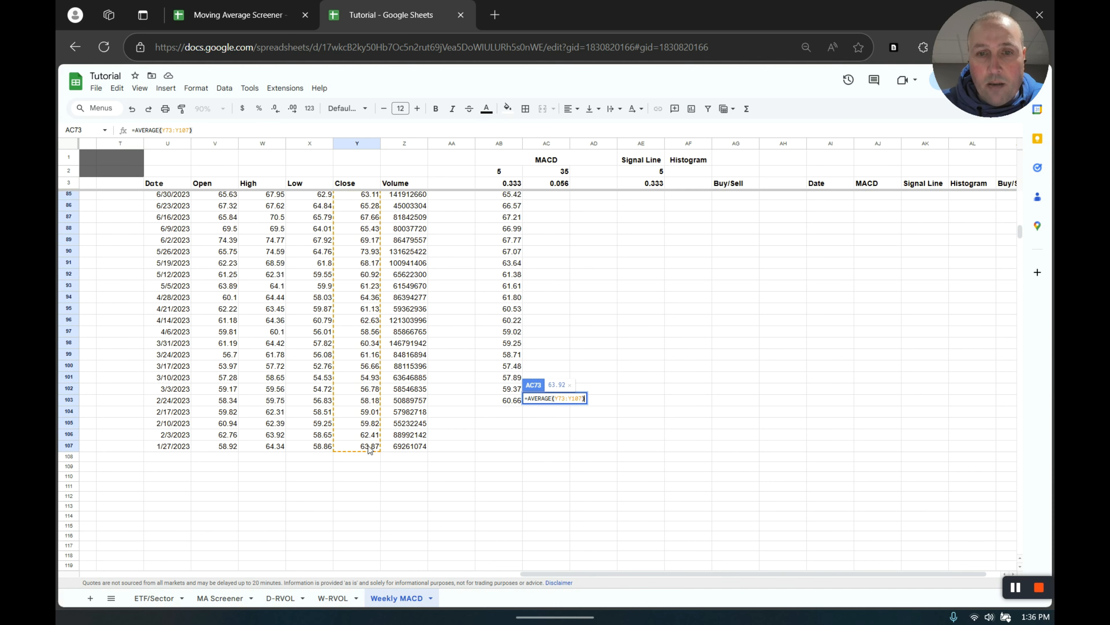
- Enter =AVERAGE(Y73:Y107) in AC73 to average the 35 oldest closing prices
key("Return")
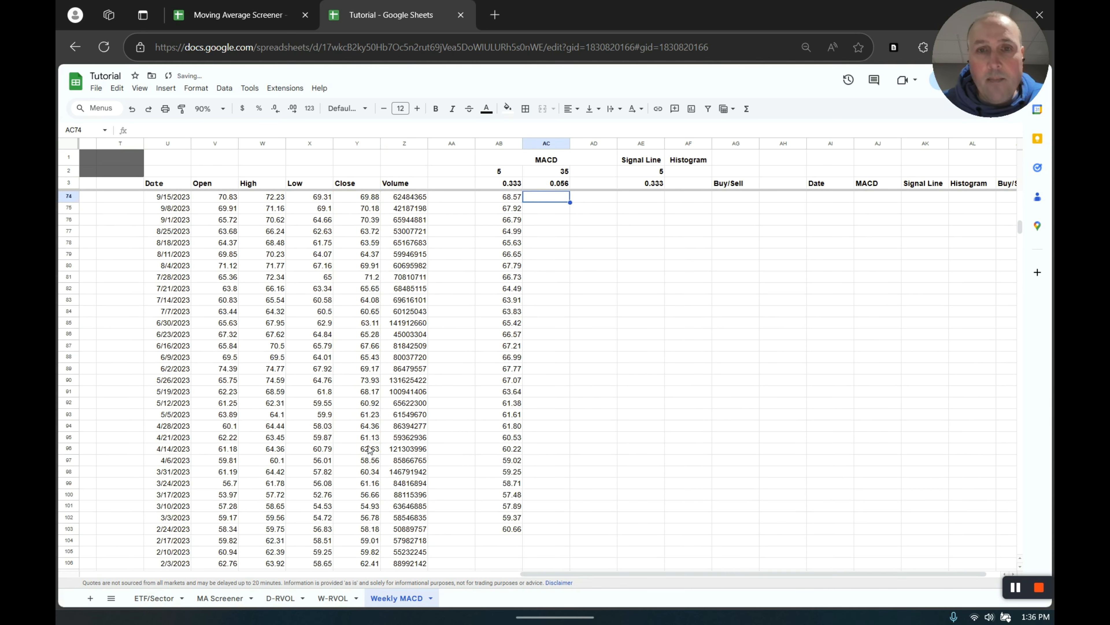
scroll(464, 402, "up", 8)
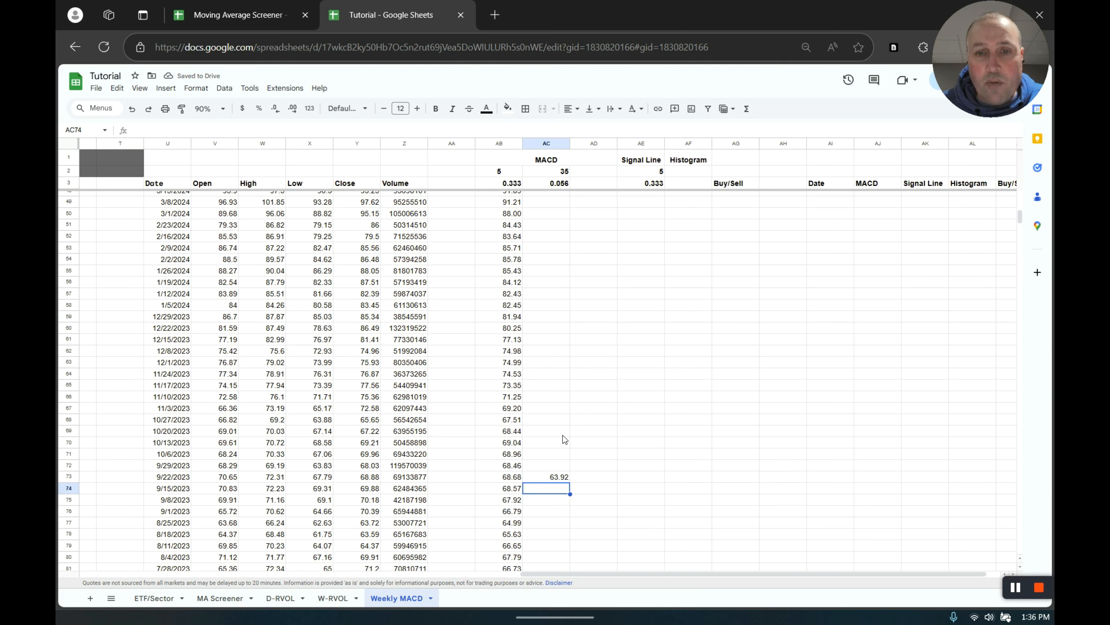
left_click(547, 477)
- Enter =(Y72-AC73)*$AC$3+AC73 in AC72 as the 35-period exponential moving average, with an absolute reference to the smoothing factor
left_click(554, 468)
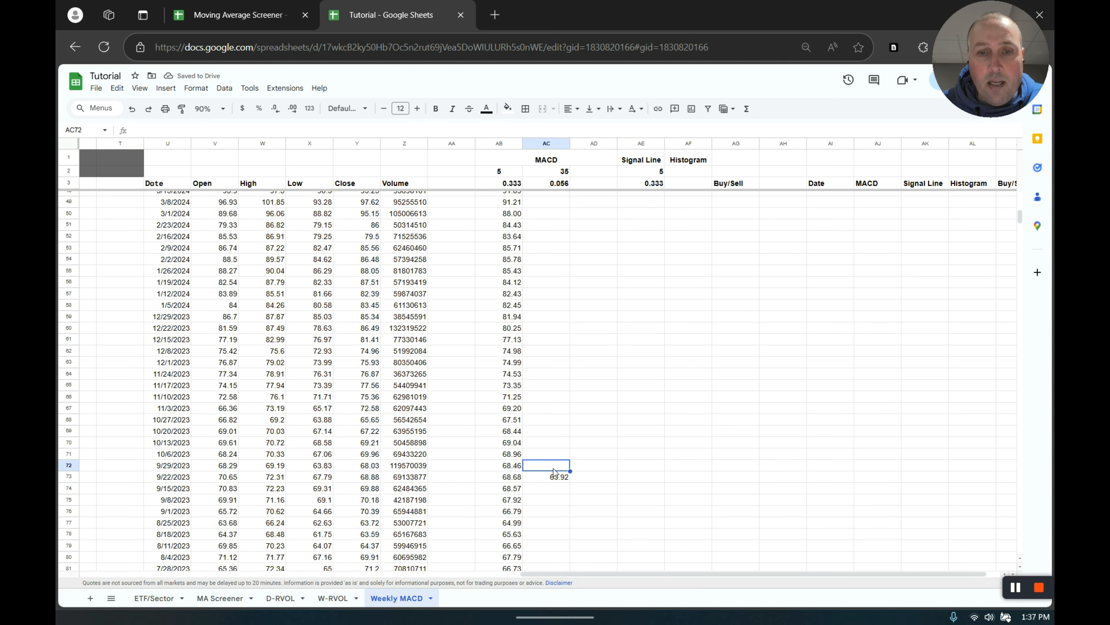
type("=")
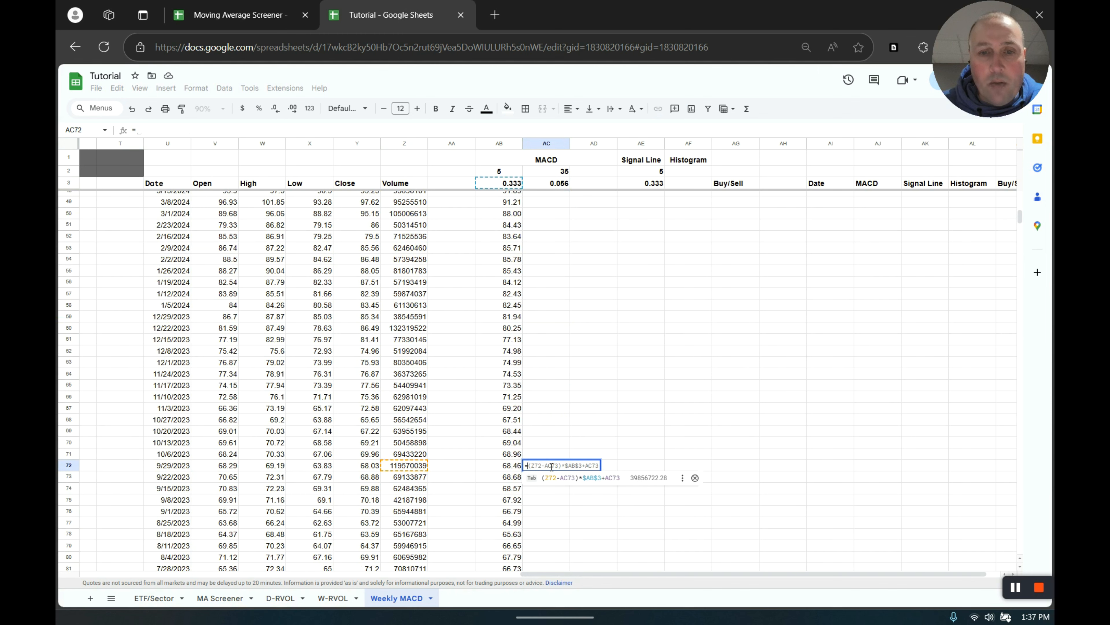
left_click(373, 467)
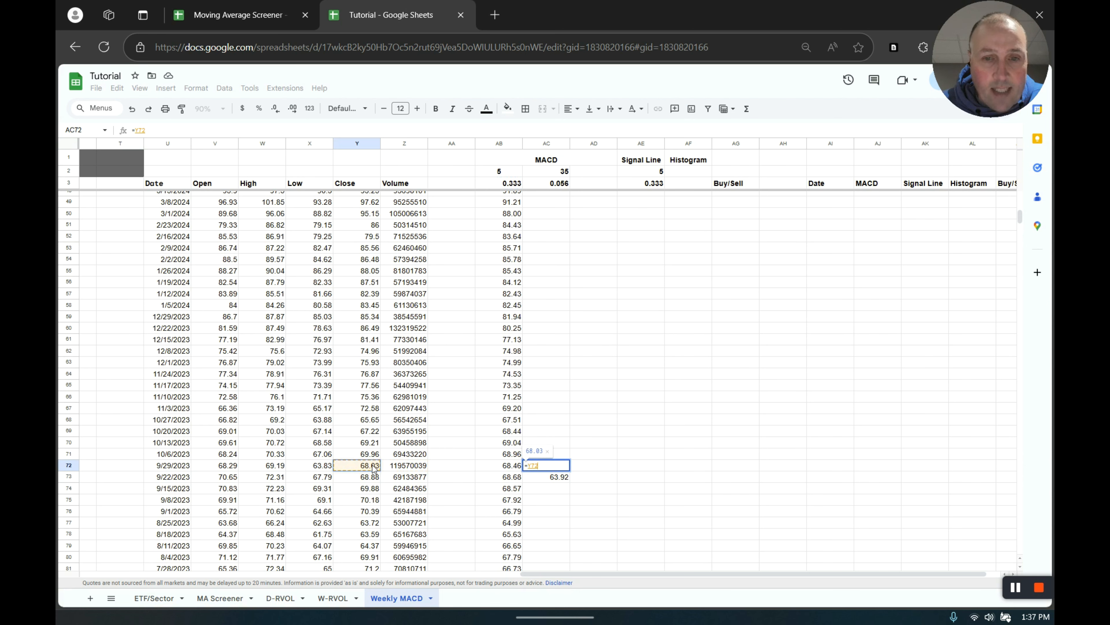
type("-")
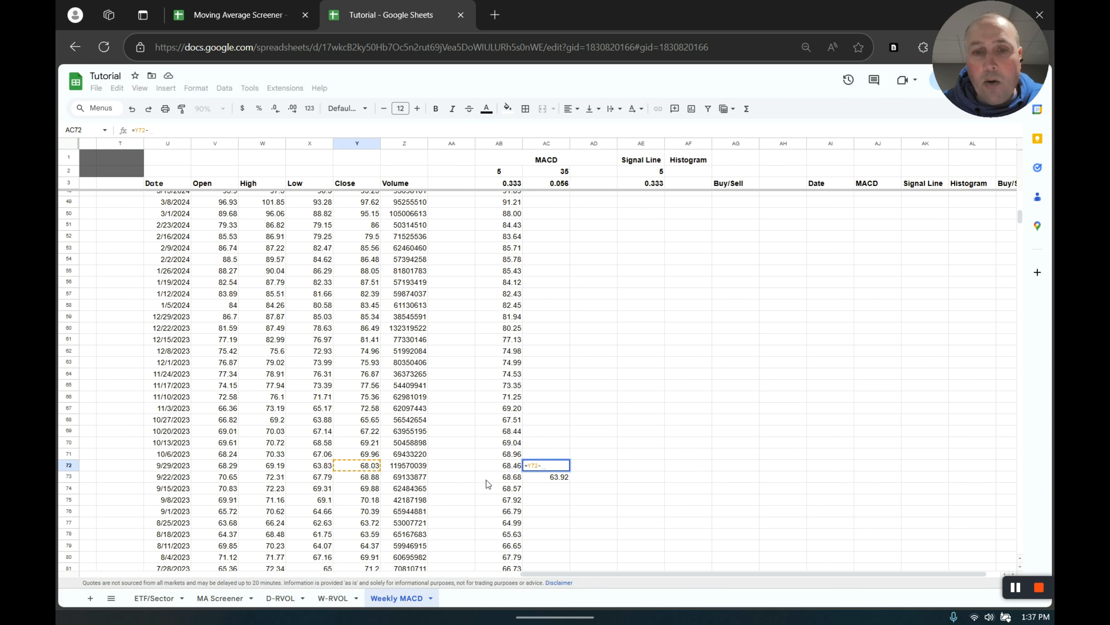
left_click(549, 482)
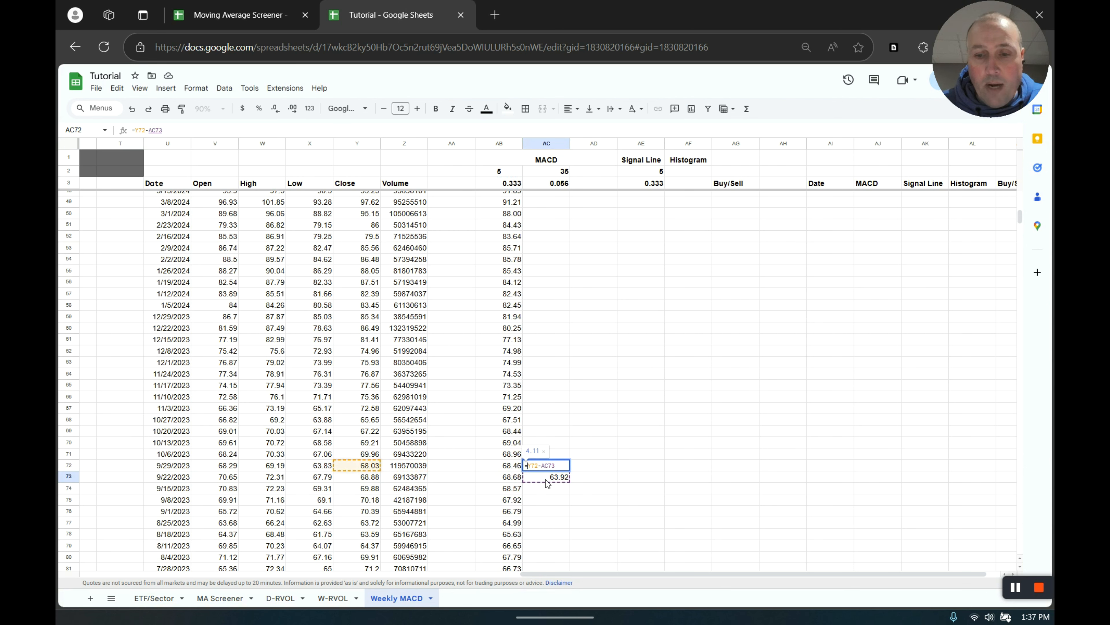
type("(")
left_click(561, 467)
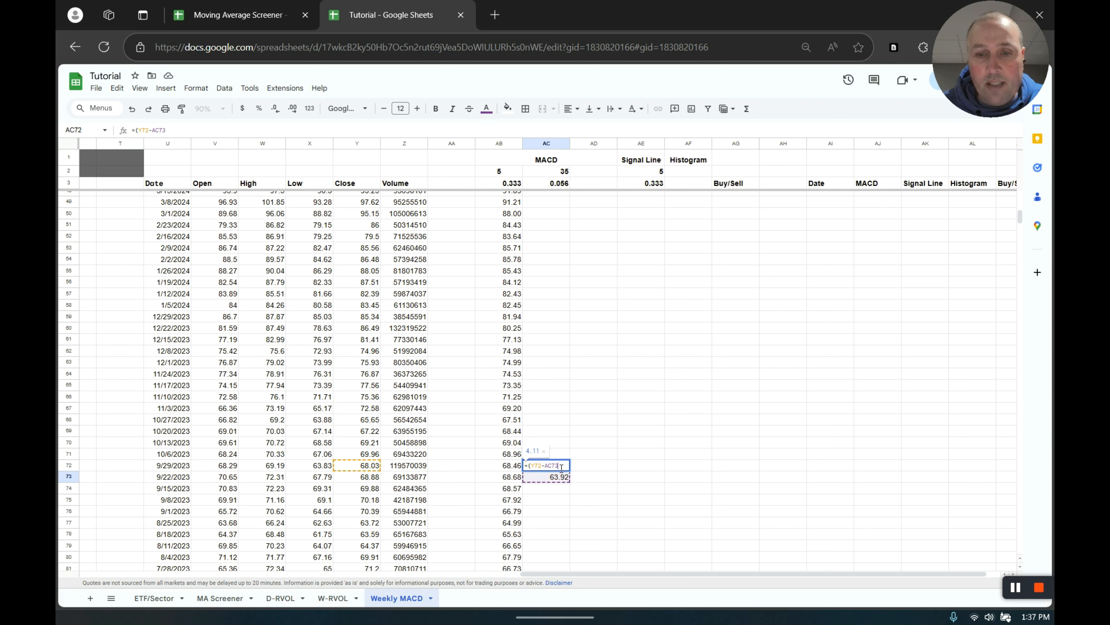
type(")*")
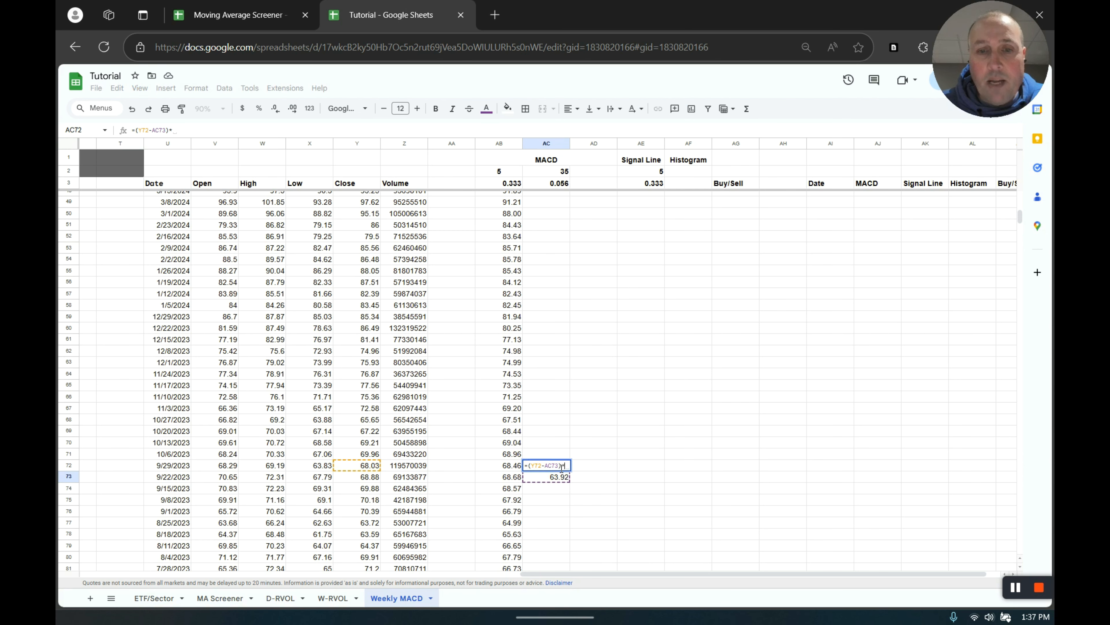
left_click(551, 186)
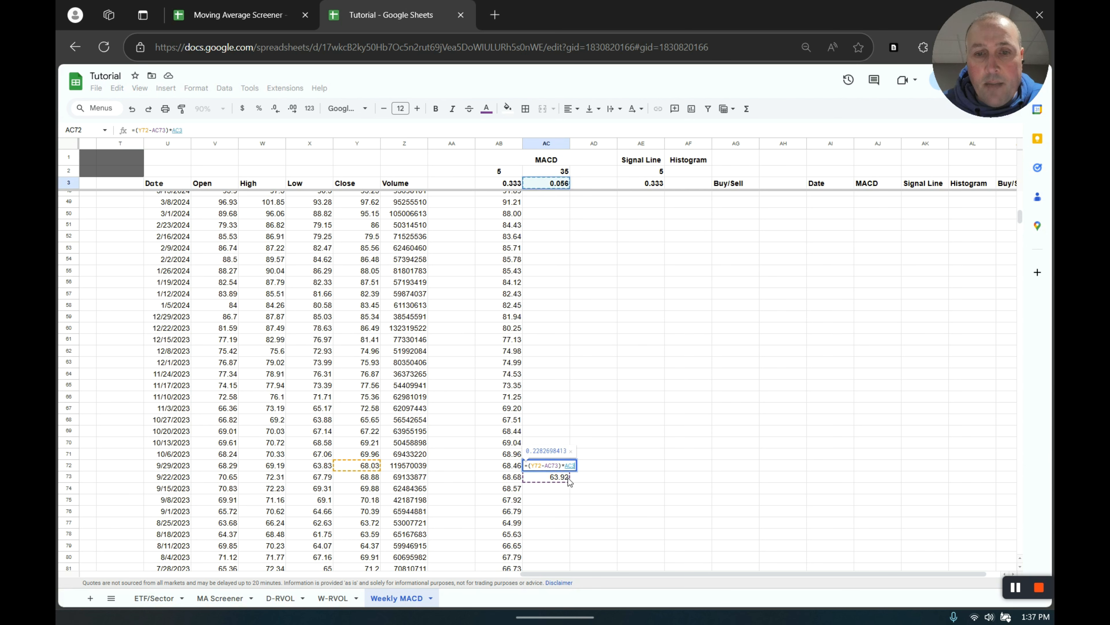
left_click(565, 466)
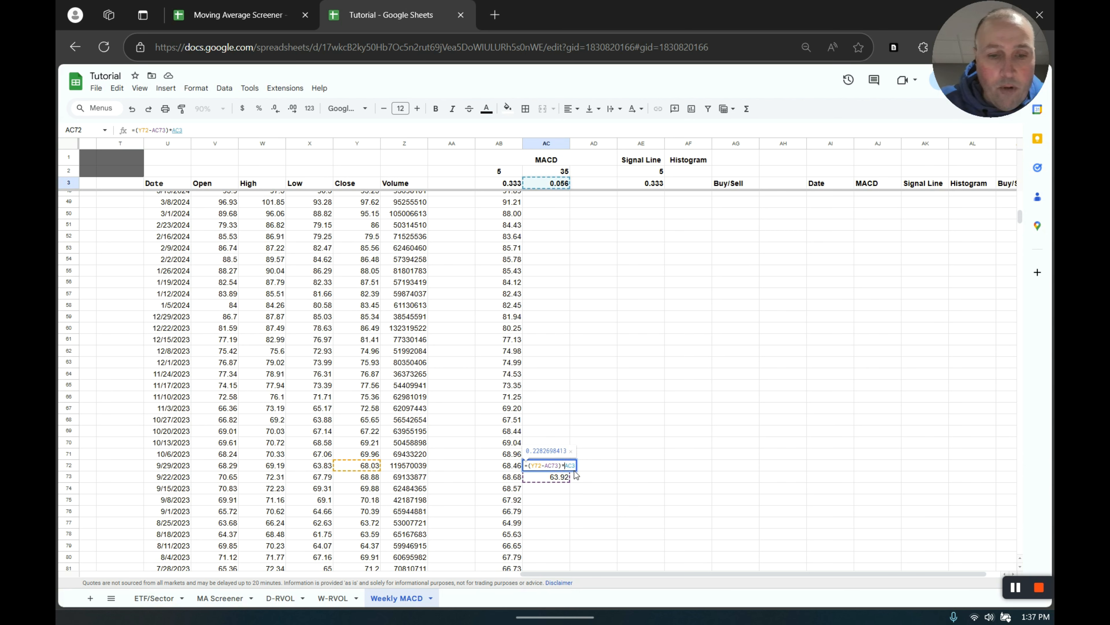
key("F4")
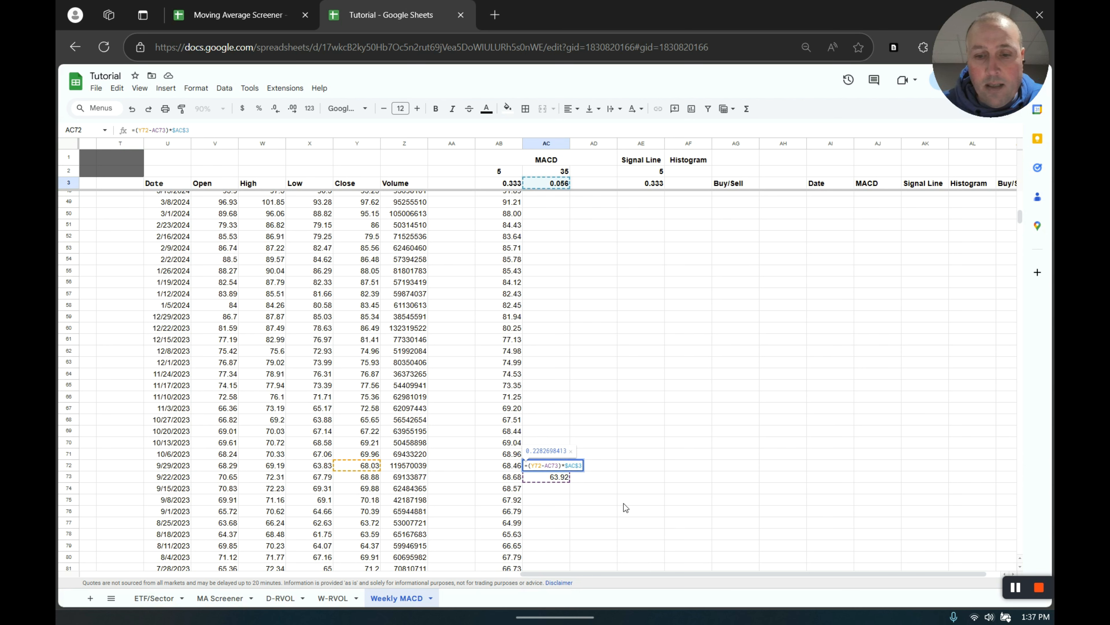
type("+")
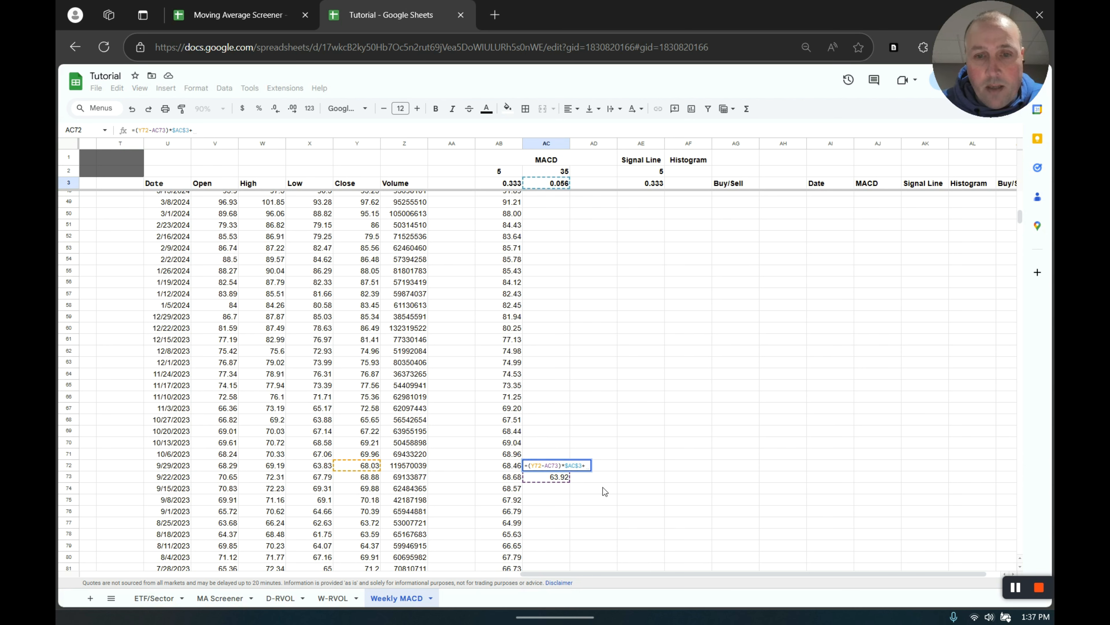
left_click(556, 478)
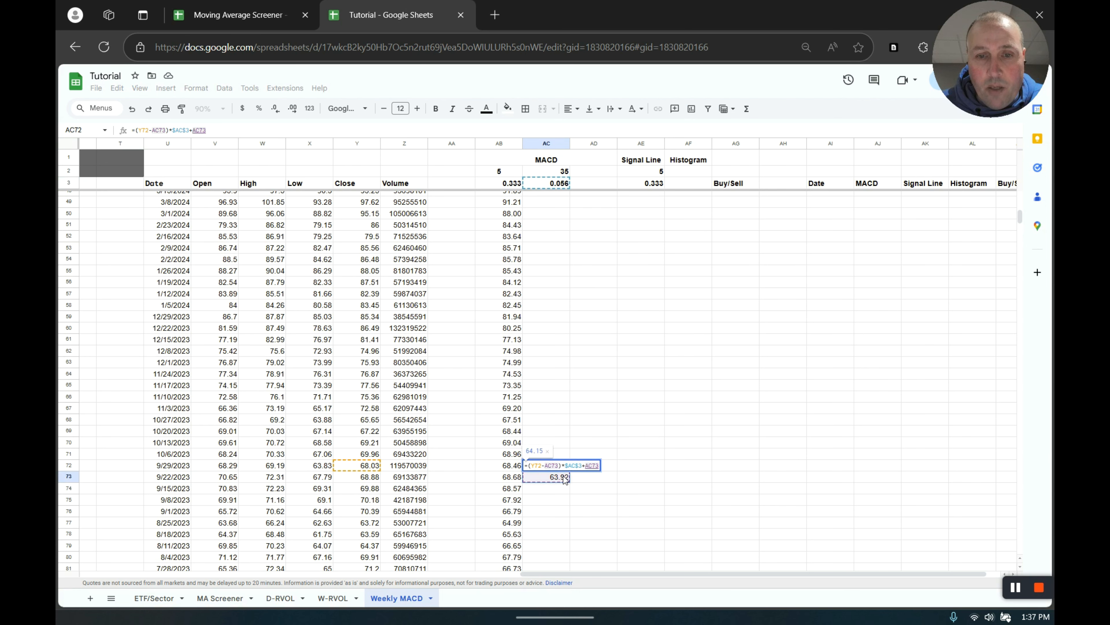
key("Return")
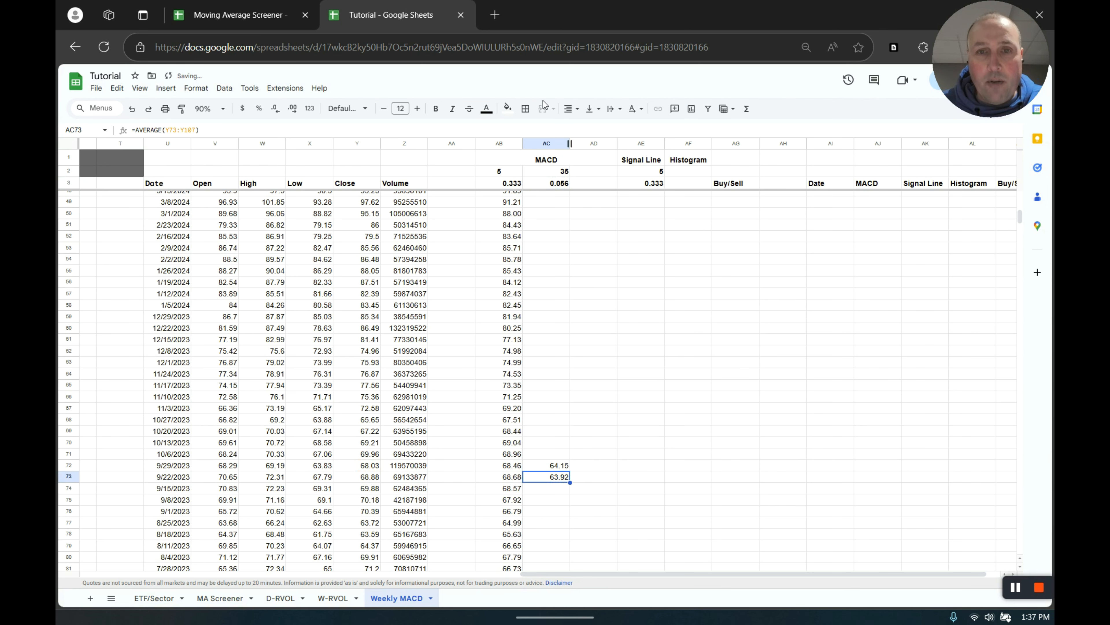
- Fill the 35-period moving average formula from AC72 up to AC4
left_click(553, 467)
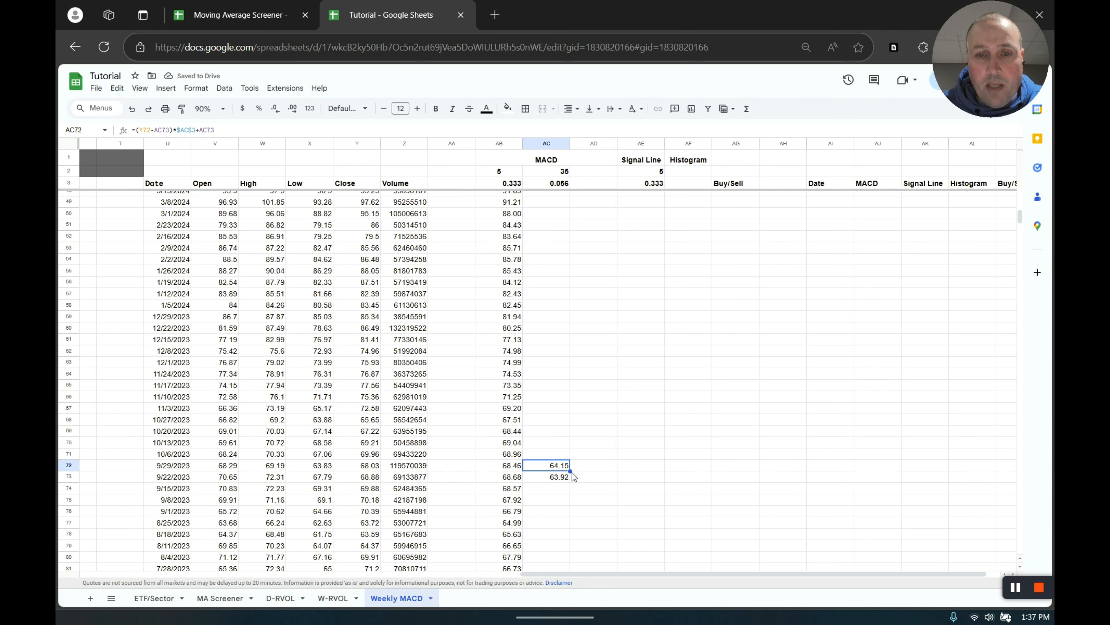
left_click_drag(569, 469, 555, 199)
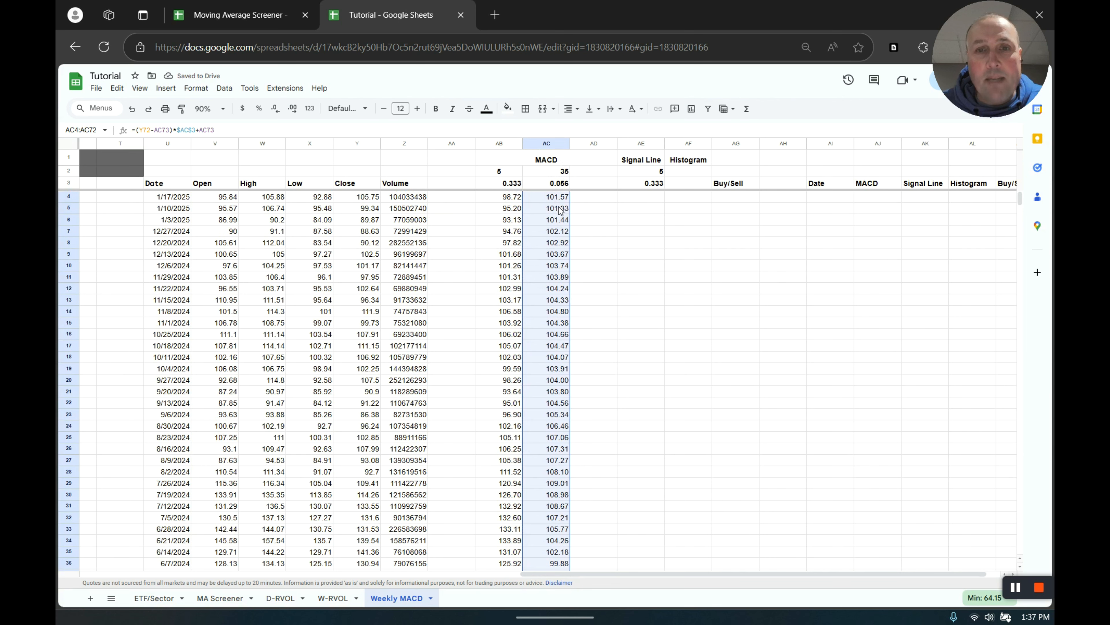
- Enter =AB4-AC4 in AD4 to compute the MACD and fill it down to AD73
left_click(598, 198)
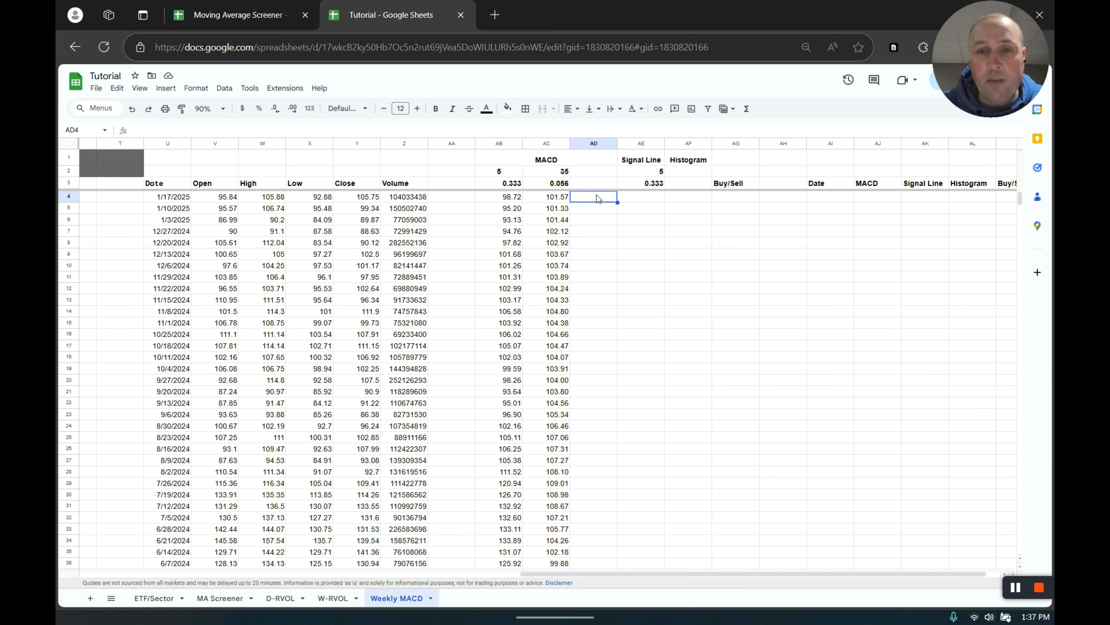
type("=")
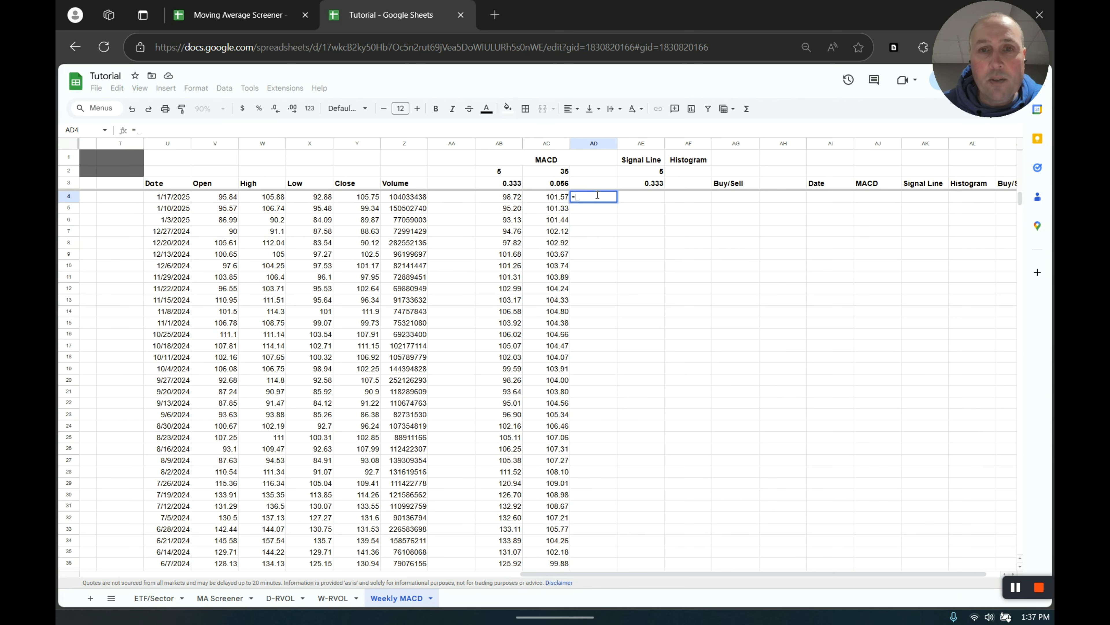
left_click(508, 199)
type("-")
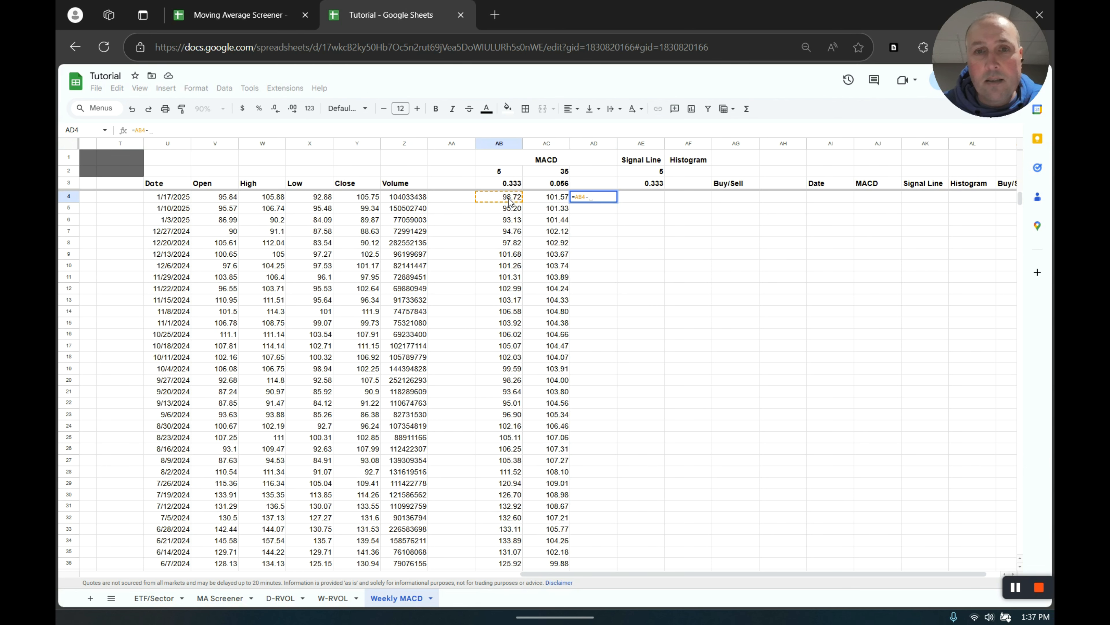
left_click(552, 202)
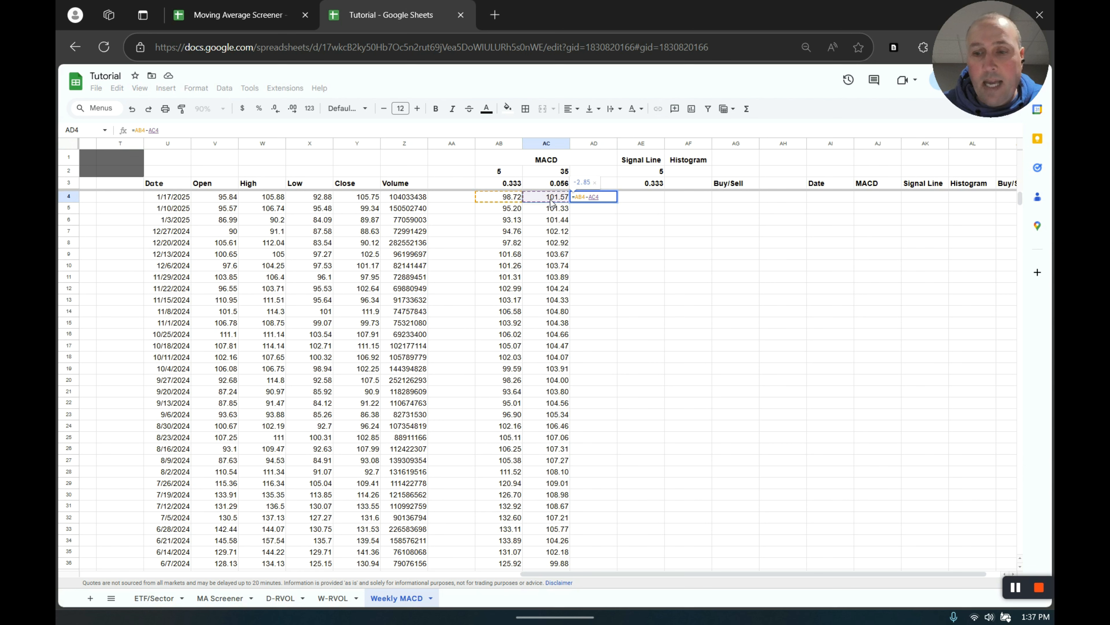
key("Return")
left_click(592, 200)
left_click_drag(616, 202, 595, 442)
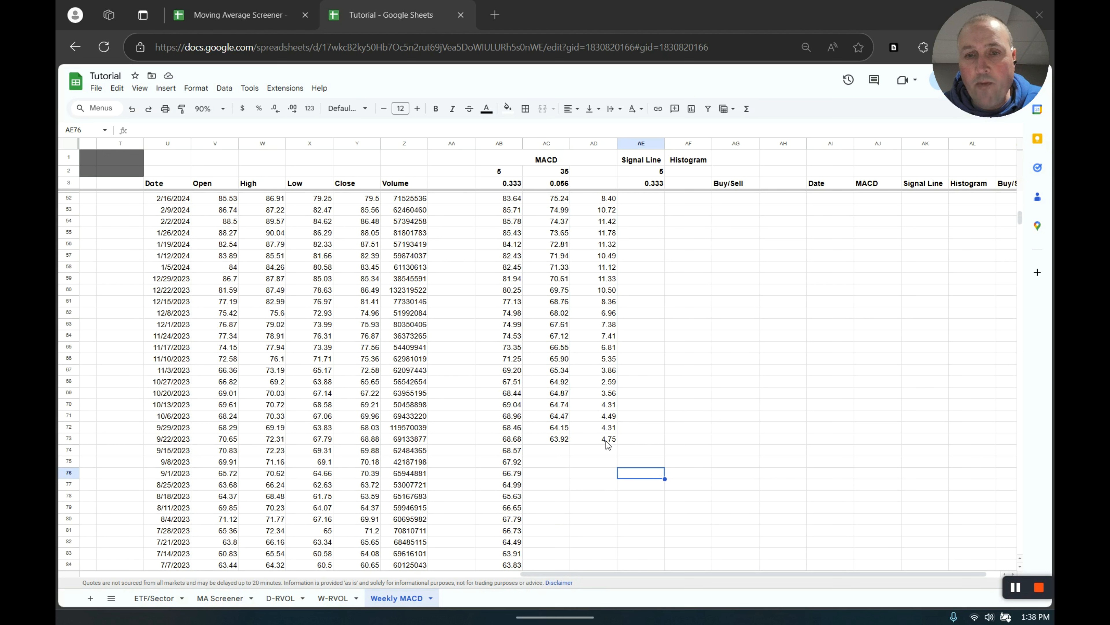
- Enter =AVERAGE(AD69:AD73) in AE69 under Signal Line to average the five oldest MACD values
left_click(642, 439)
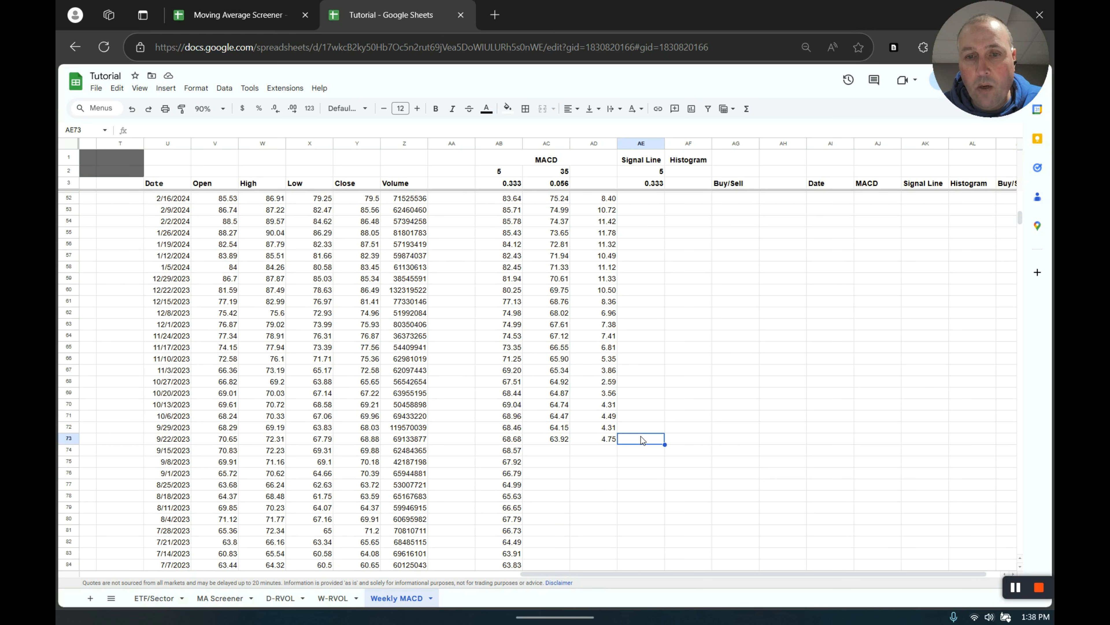
left_click(639, 428)
left_click(641, 419)
left_click(641, 409)
left_click(643, 395)
type("=")
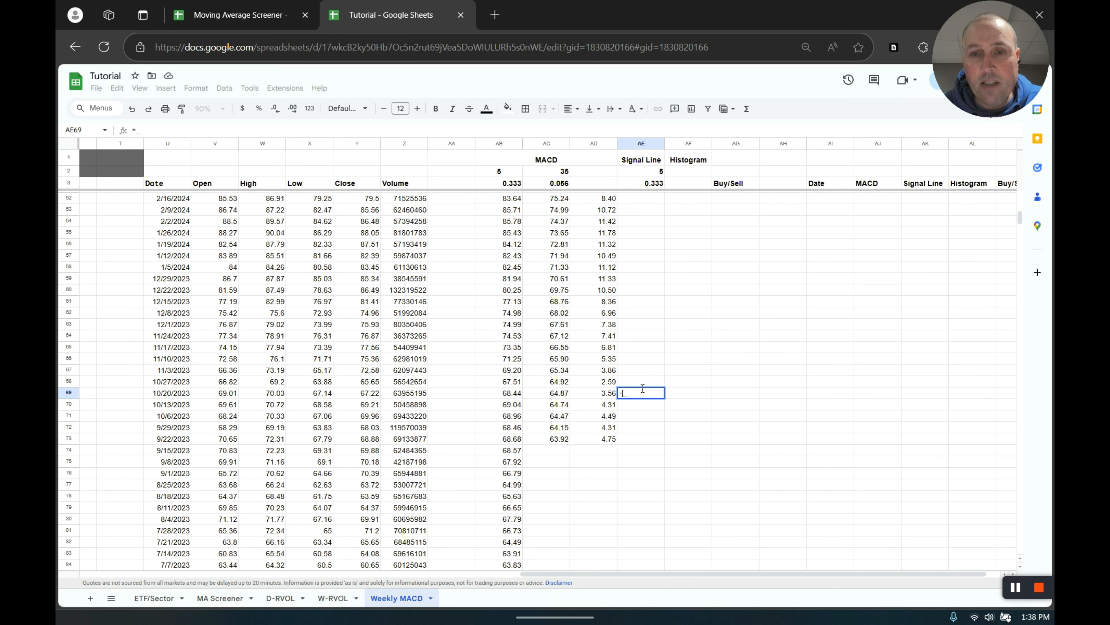
type("aver")
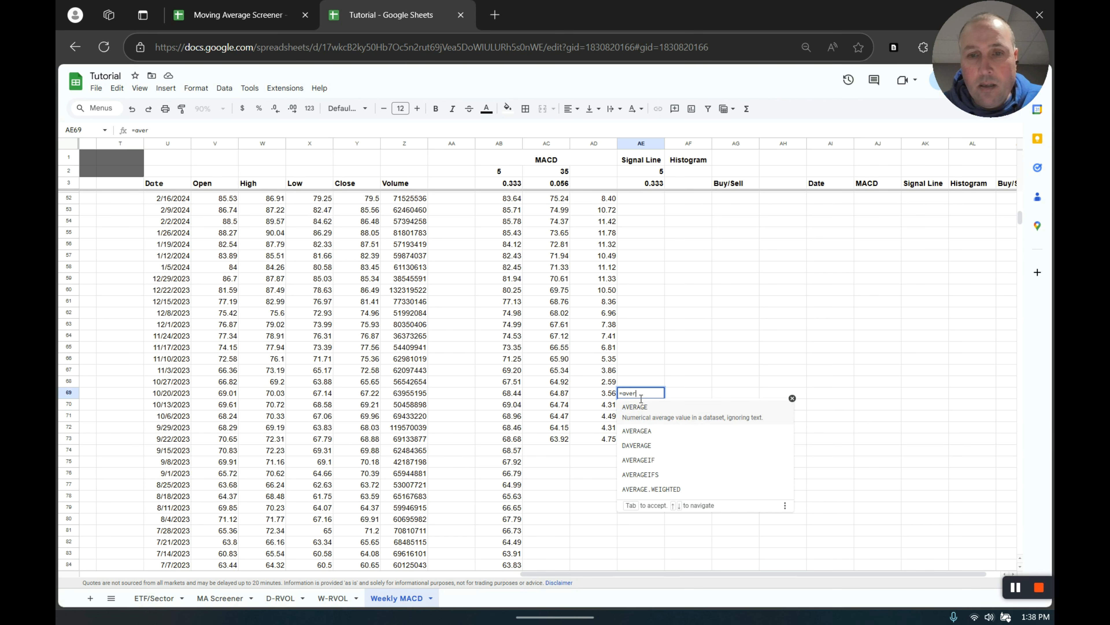
left_click(641, 414)
left_click_drag(608, 393, 607, 438)
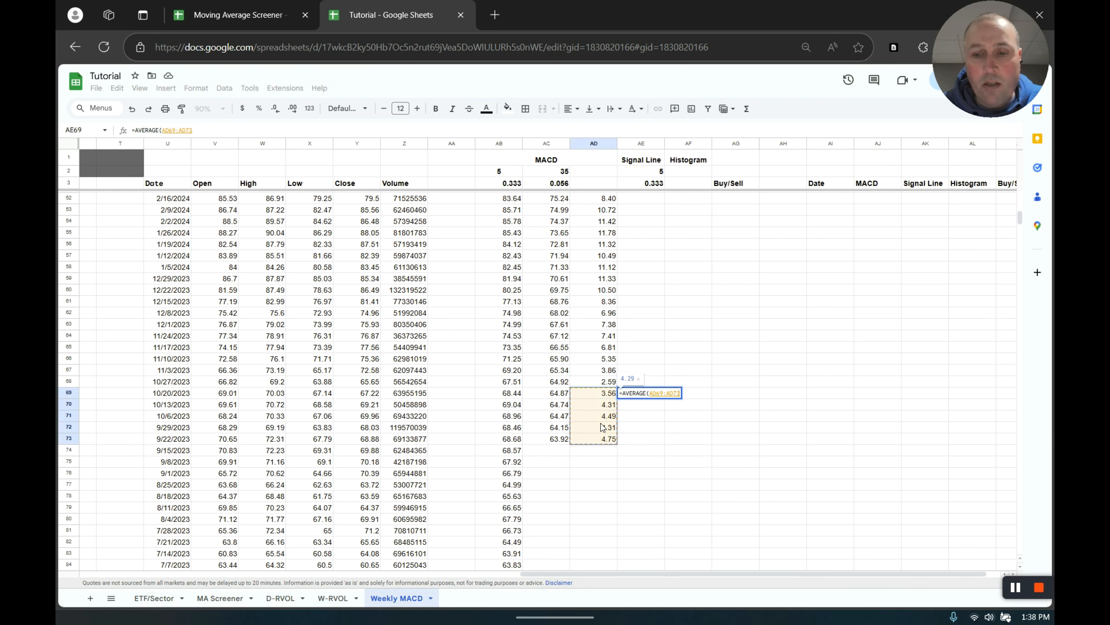
key("Return")
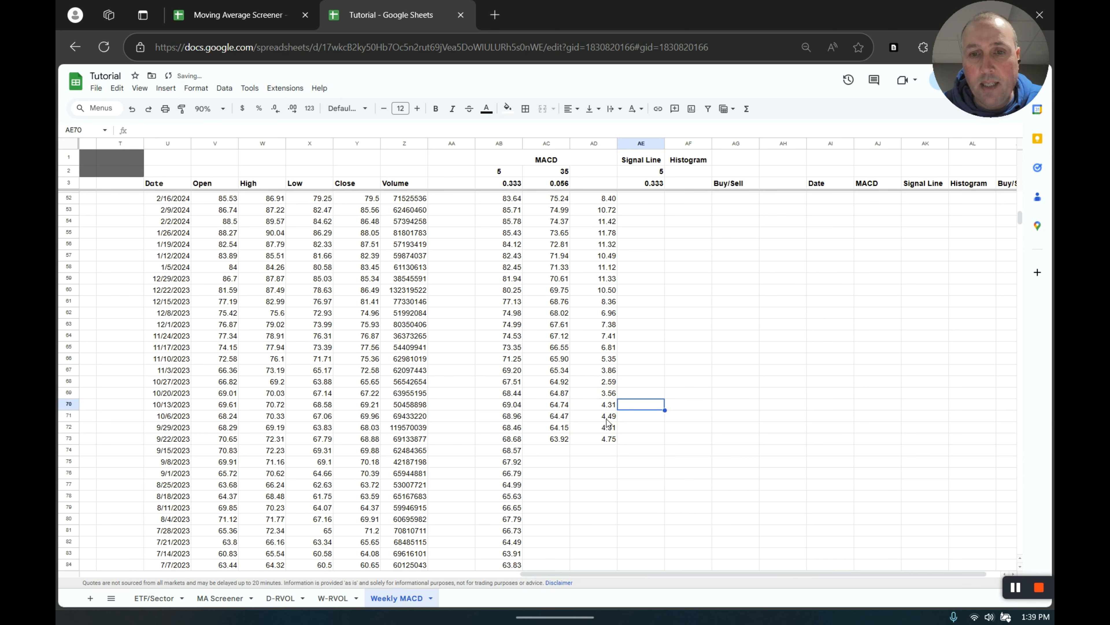
- Enter =(AD68-AE69)*$AE$3+AE69 in AE68 as the 5-period signal line and fill it up to AE4
left_click(645, 382)
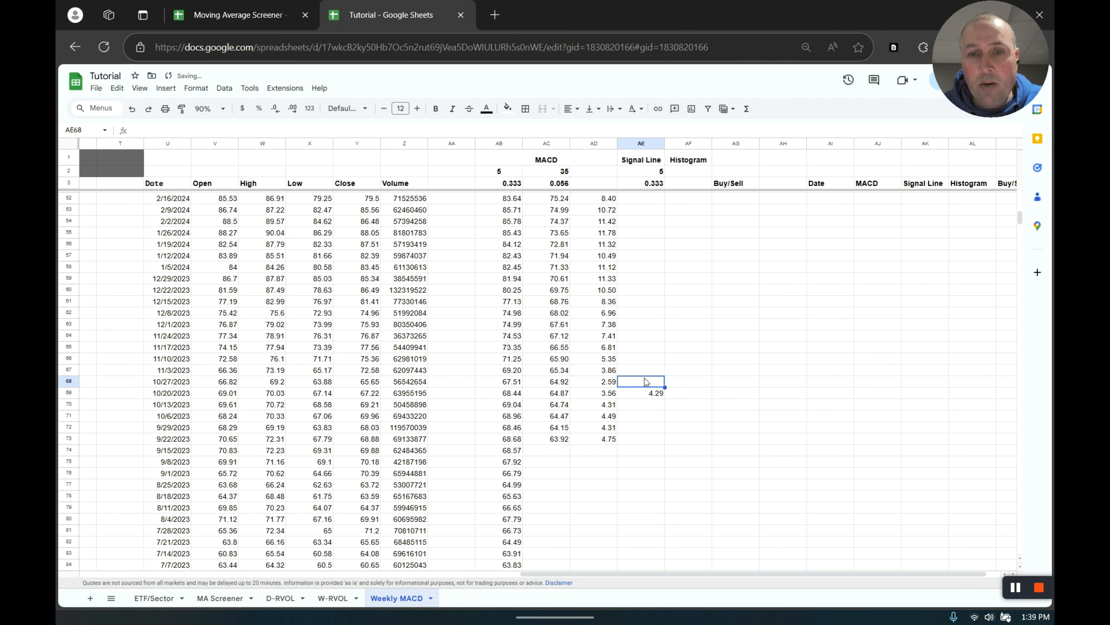
type("=")
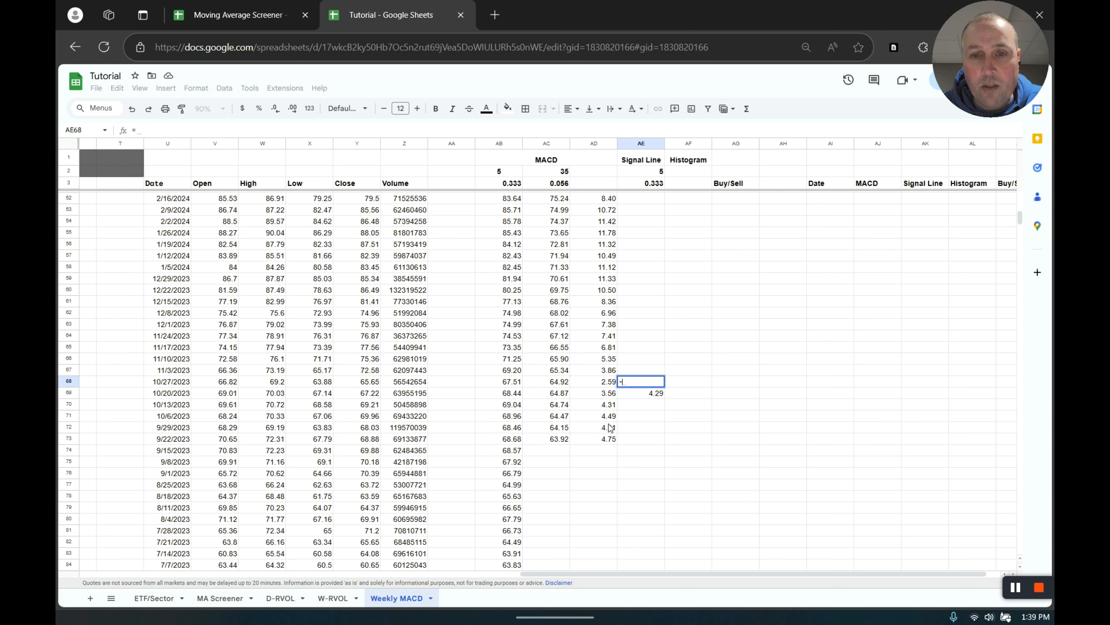
left_click(608, 383)
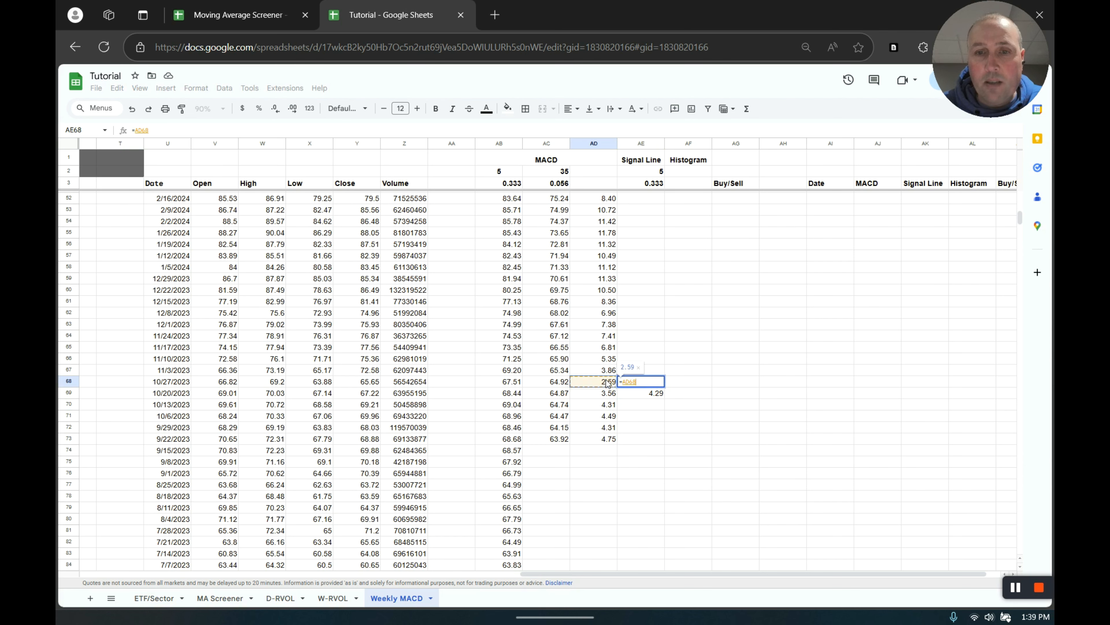
type("-")
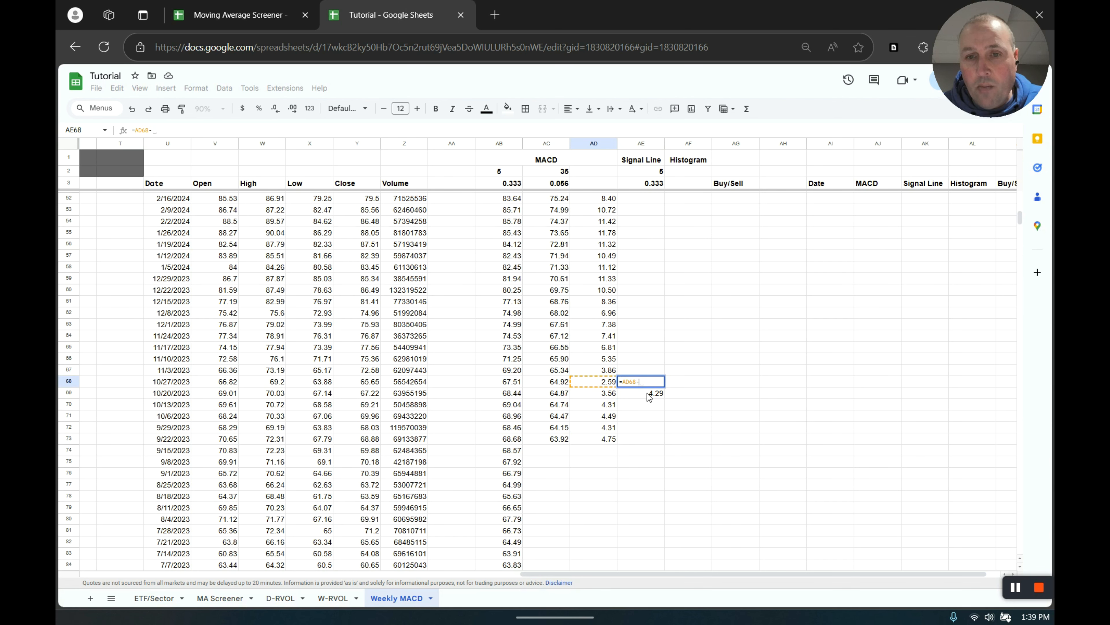
left_click(632, 393)
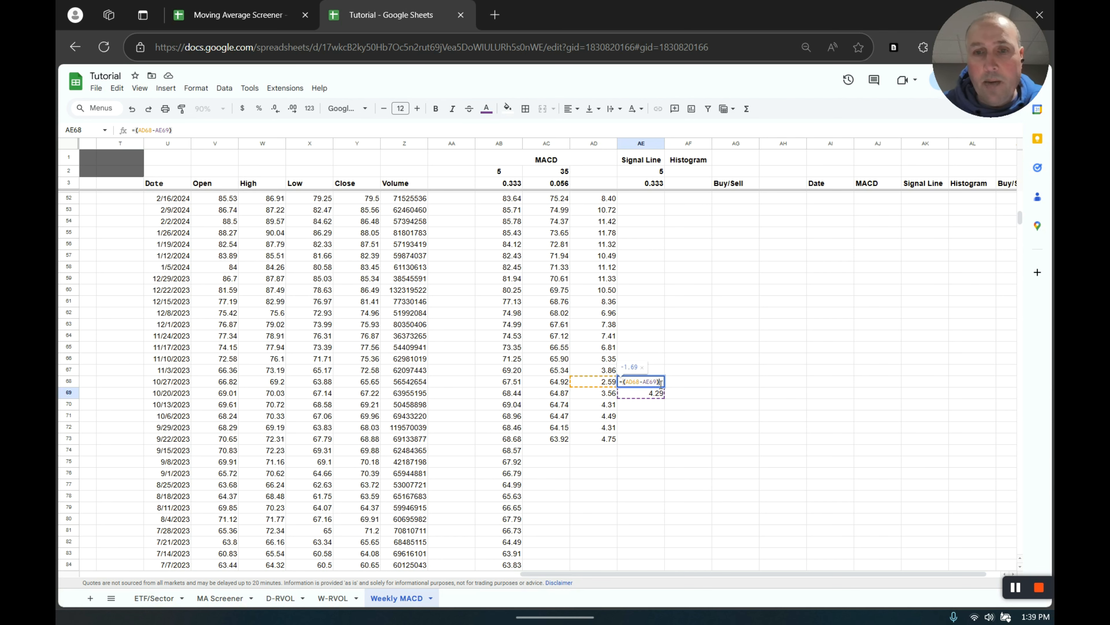
type("*")
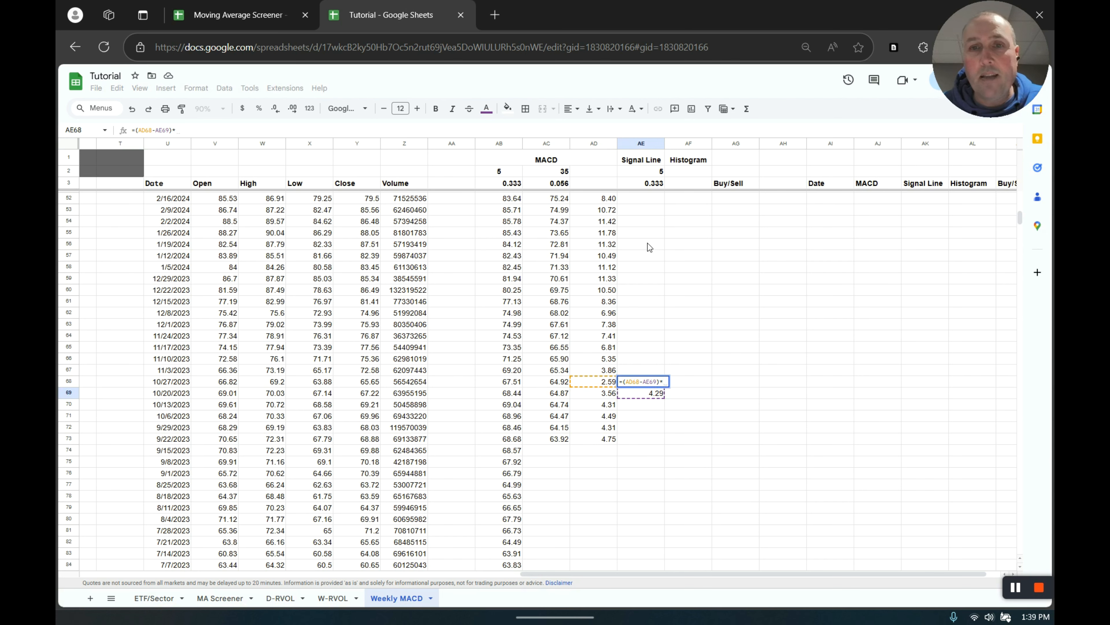
left_click(659, 184)
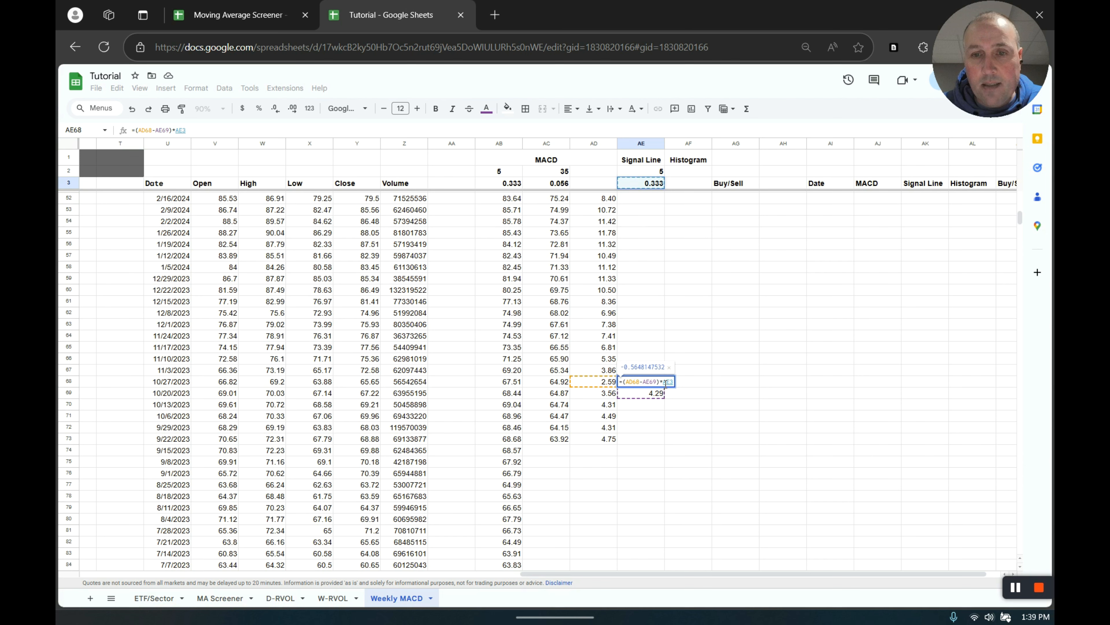
key("F4")
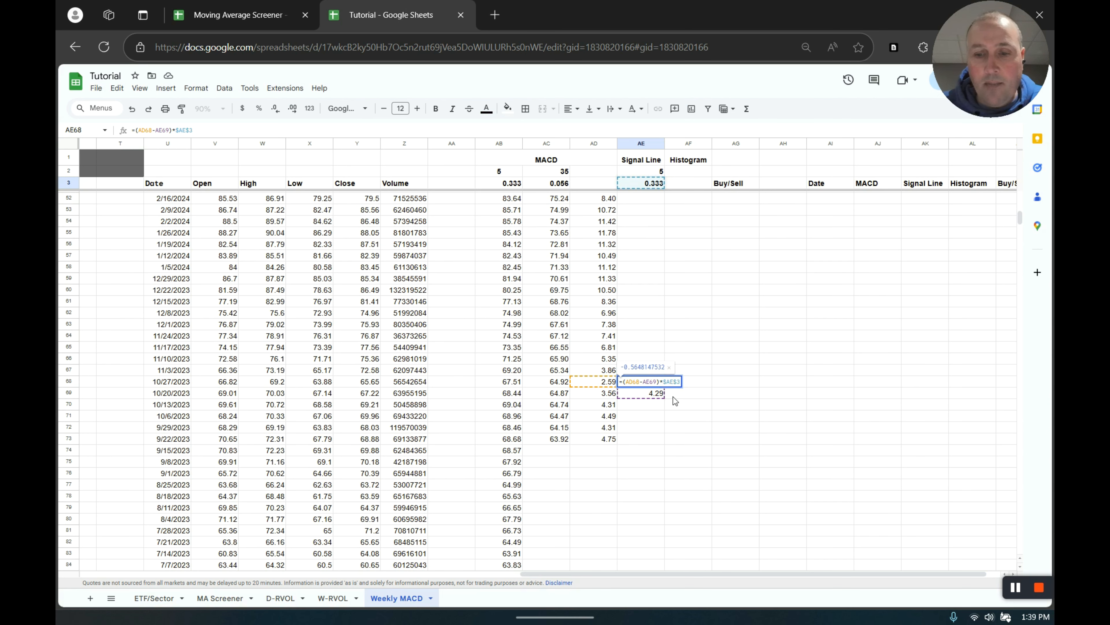
type("+")
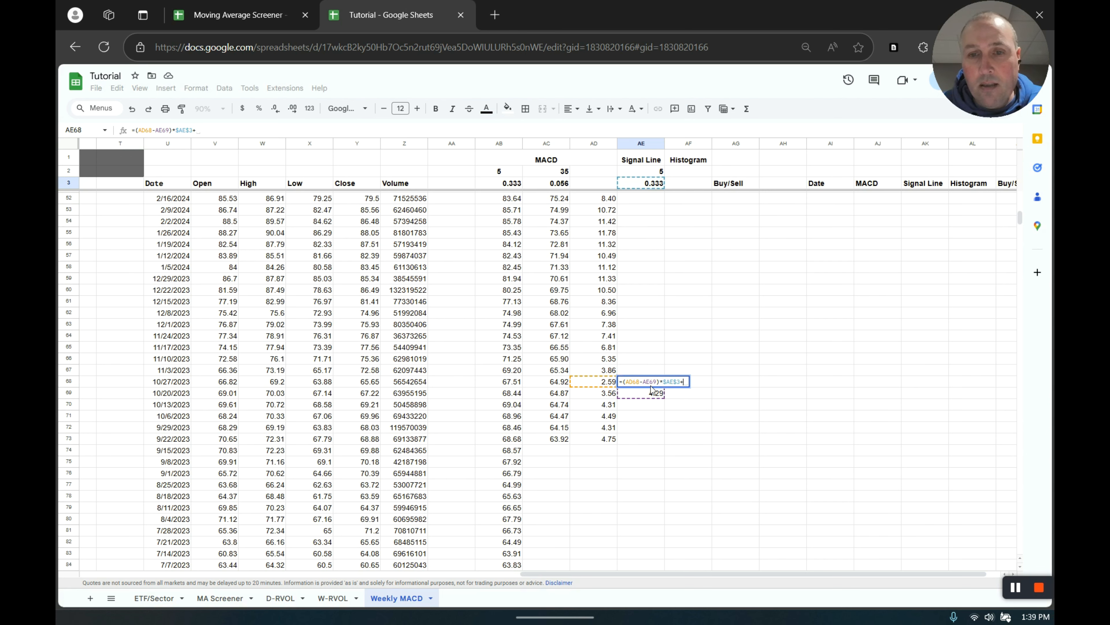
left_click(648, 396)
key("Return")
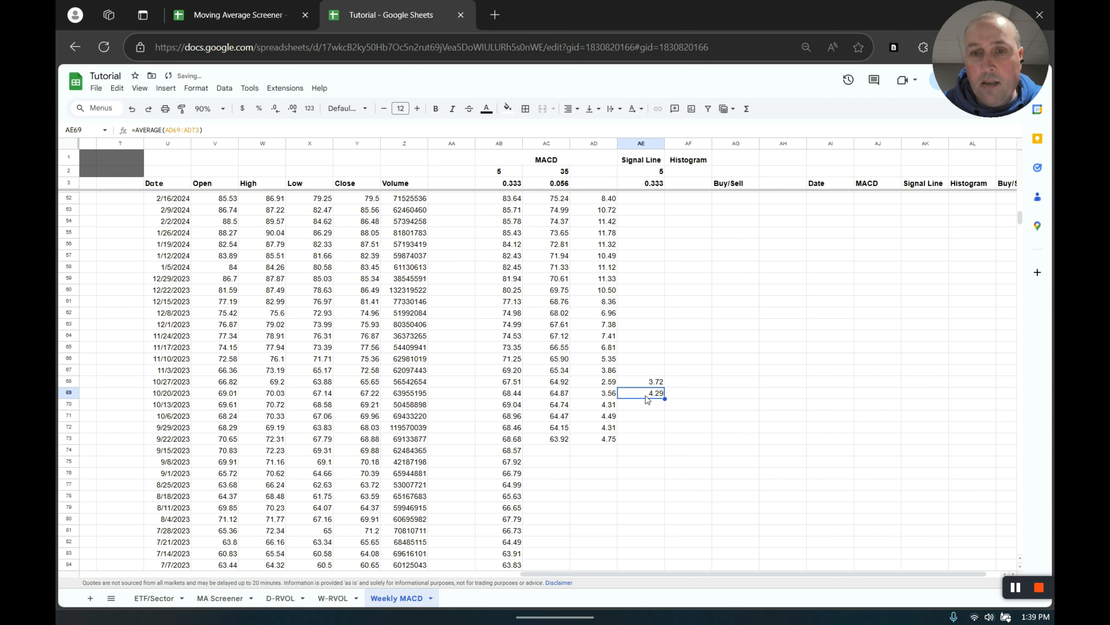
left_click(656, 383)
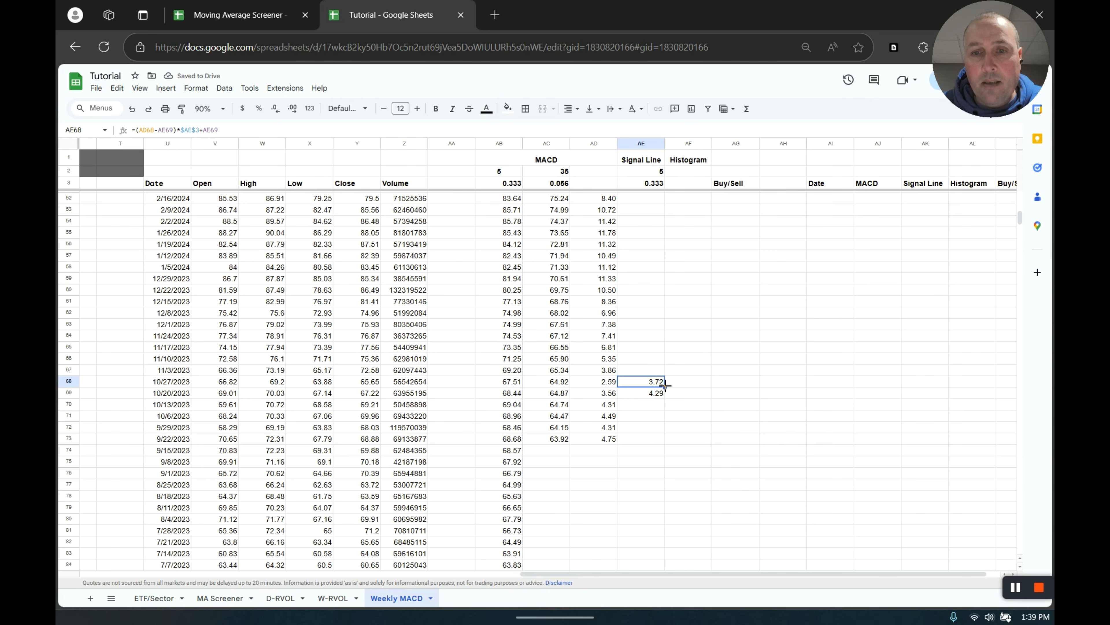
left_click_drag(665, 387, 656, 205)
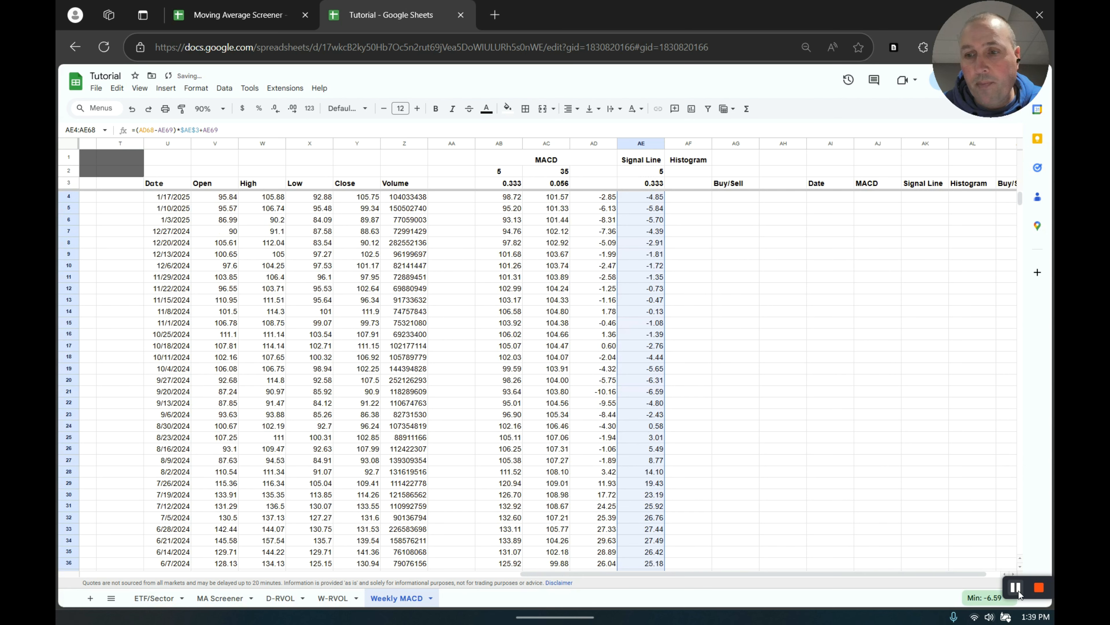
- Enter =AD4-AE4 in AF4 under Histogram and fill it down to AF69
left_click(689, 197)
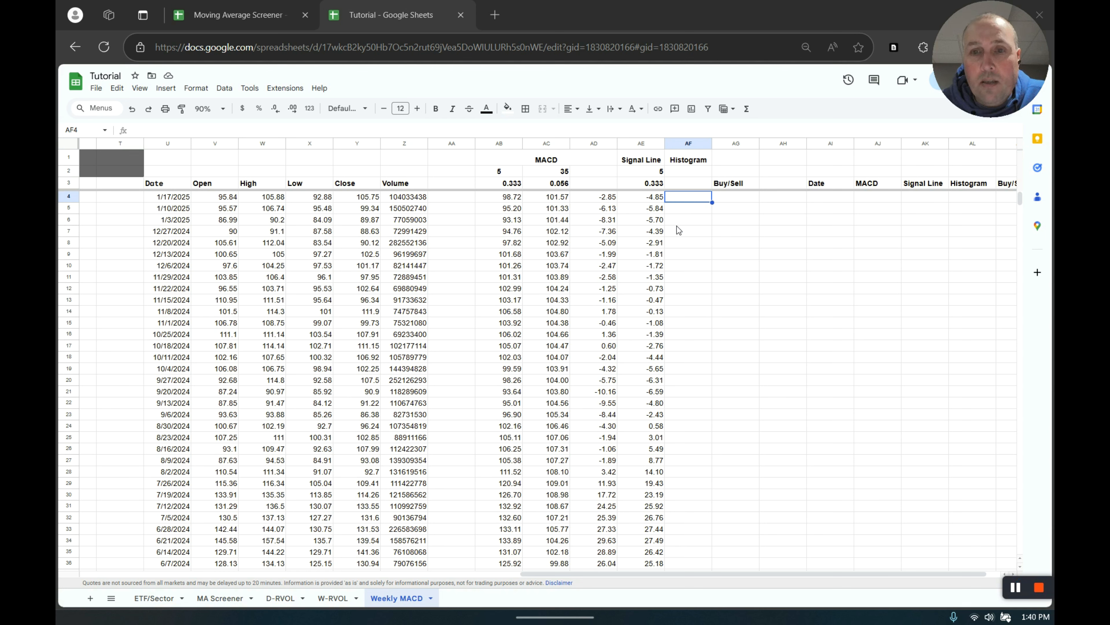
type("=")
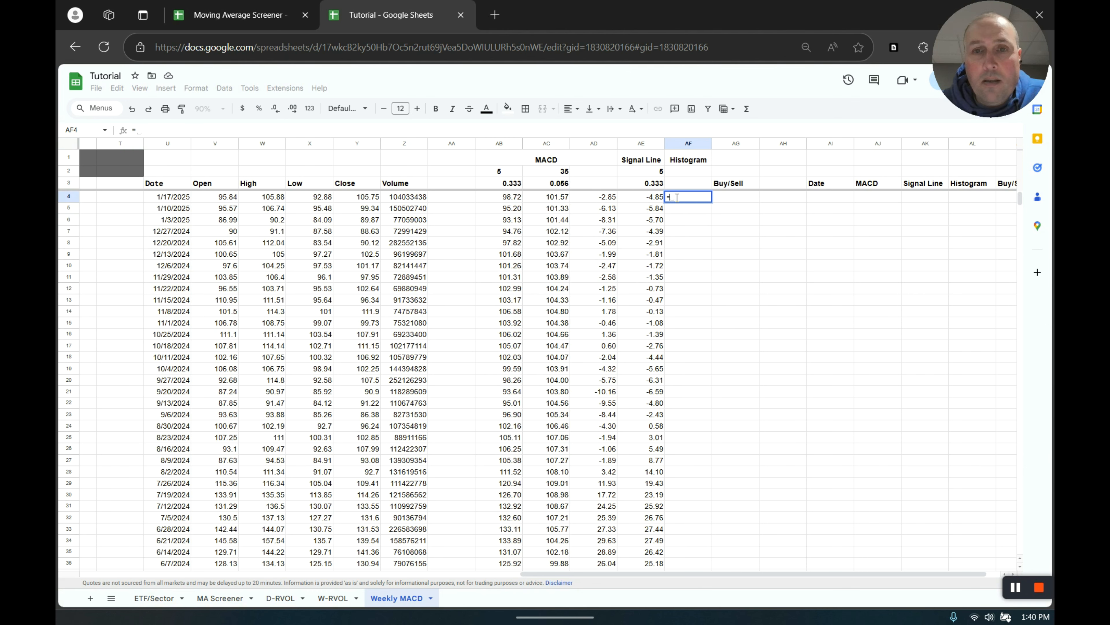
left_click(604, 198)
type("-")
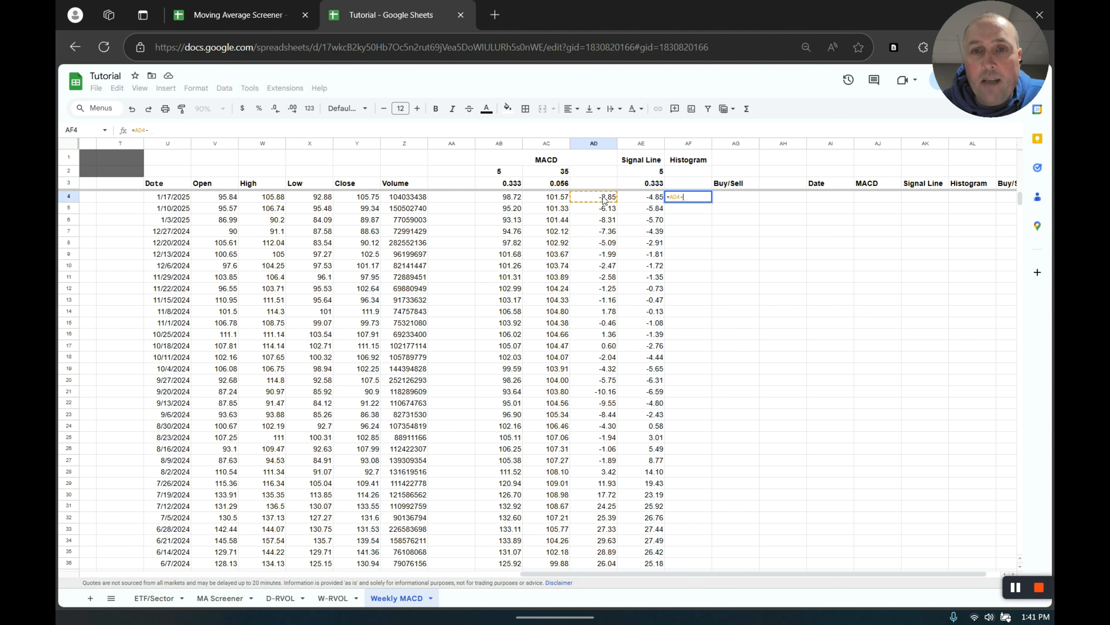
left_click(632, 198)
key("Return")
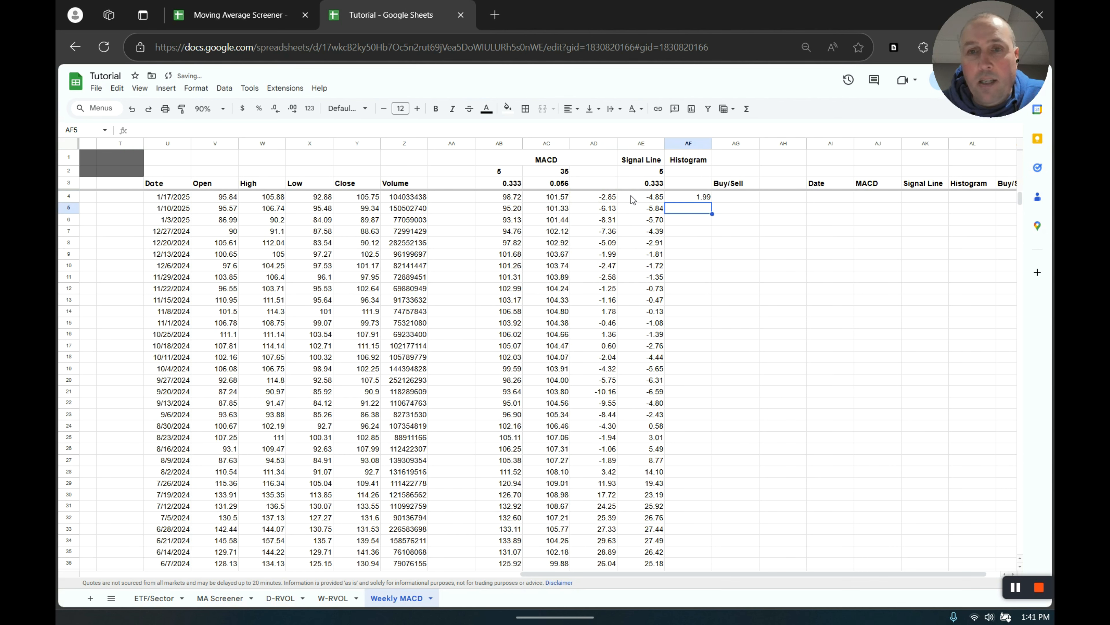
left_click(700, 198)
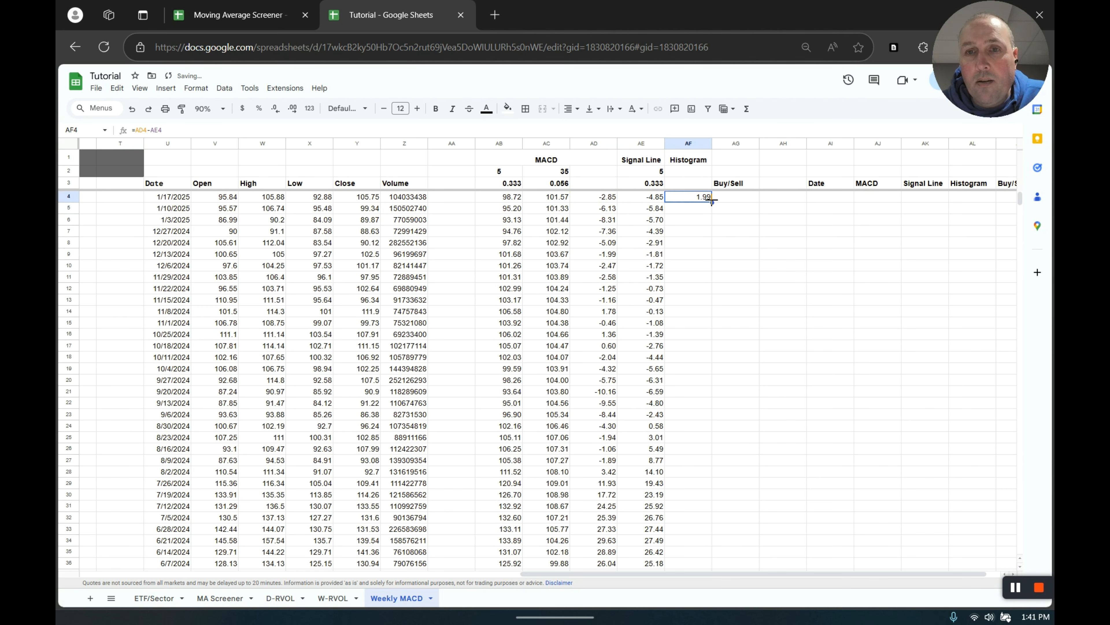
left_click_drag(711, 201, 689, 371)
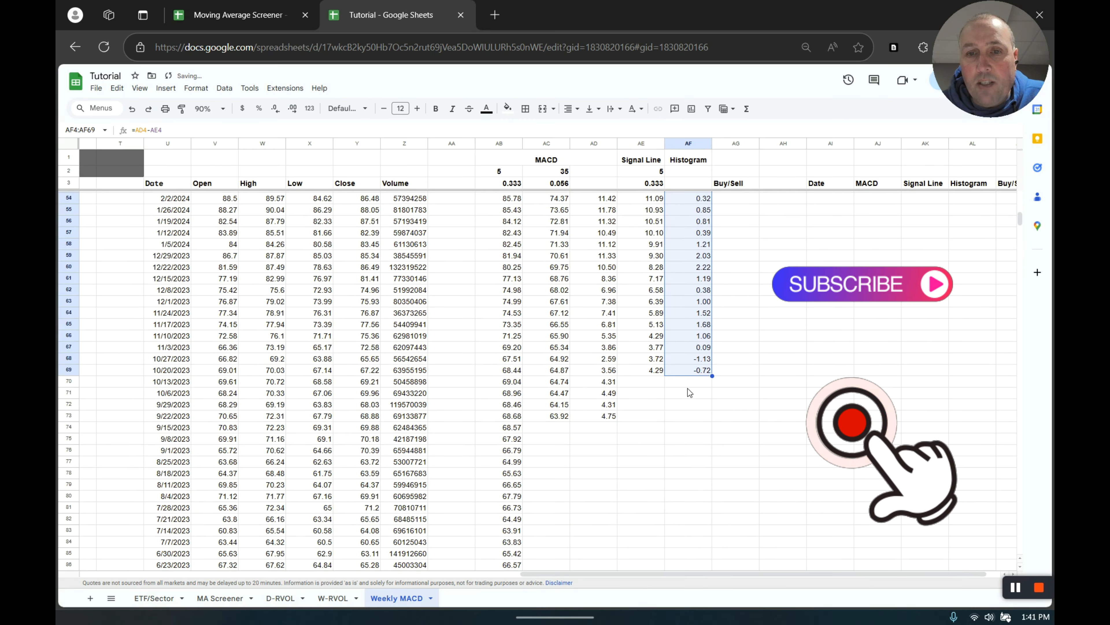
- Enter =IF(AD4>AE4,"Buy","Sell") in AG4 under Buy/Sell and fill it down to AG69
scroll(690, 391, "up", 12)
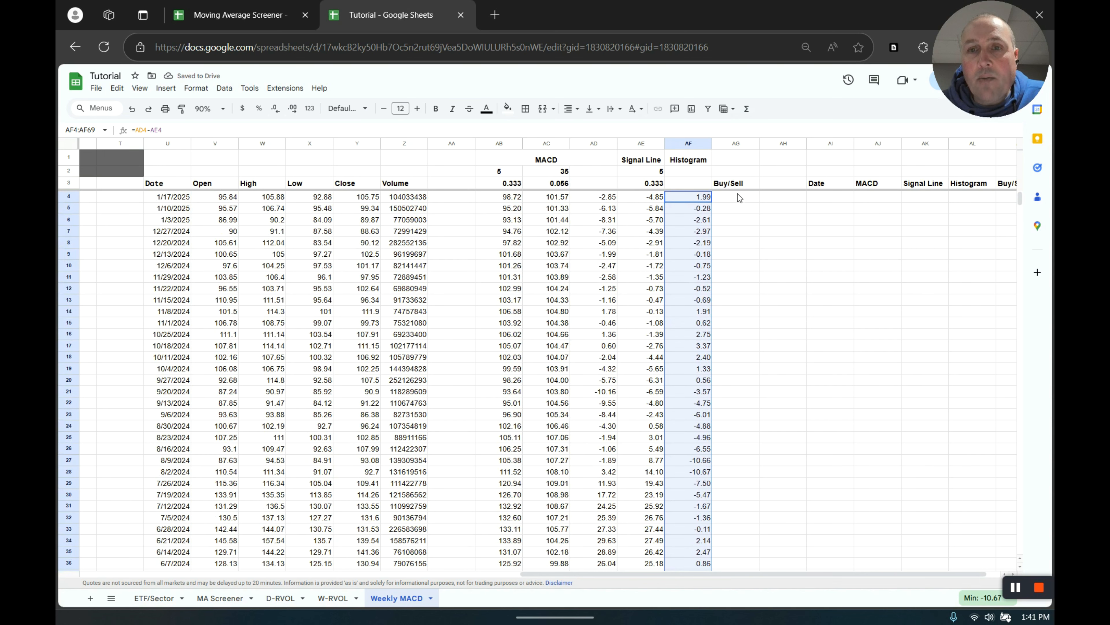
left_click(741, 198)
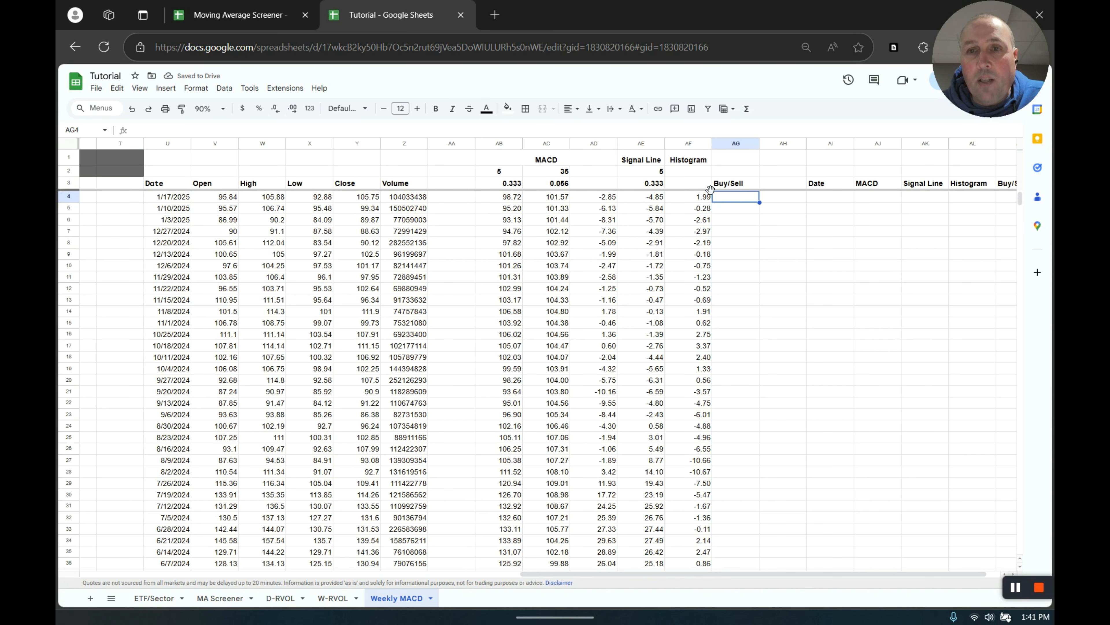
type("=IF")
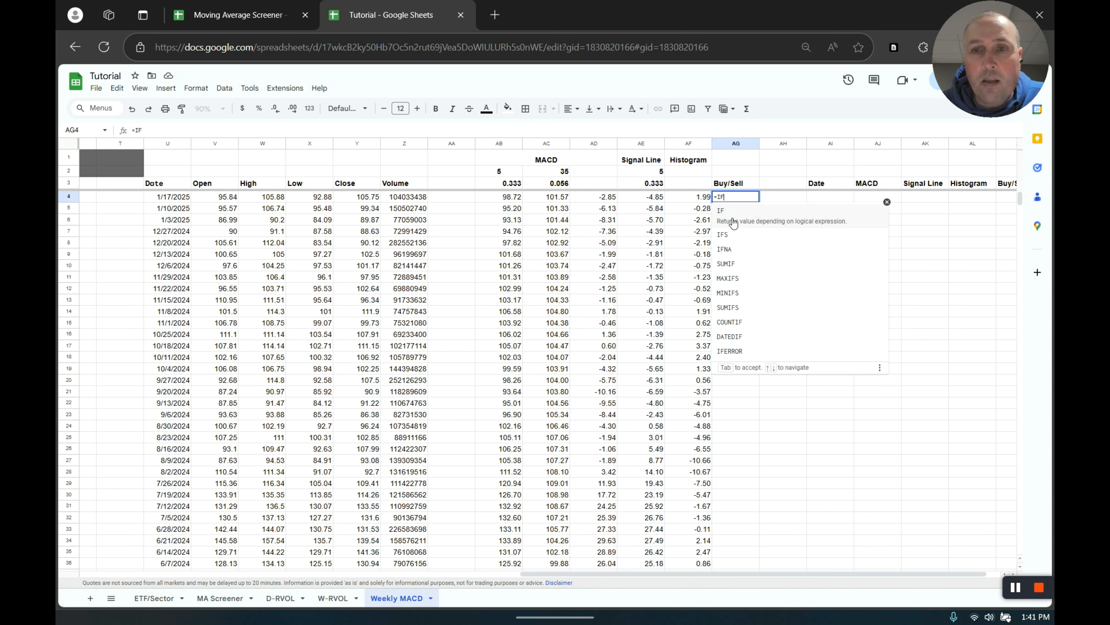
type("(")
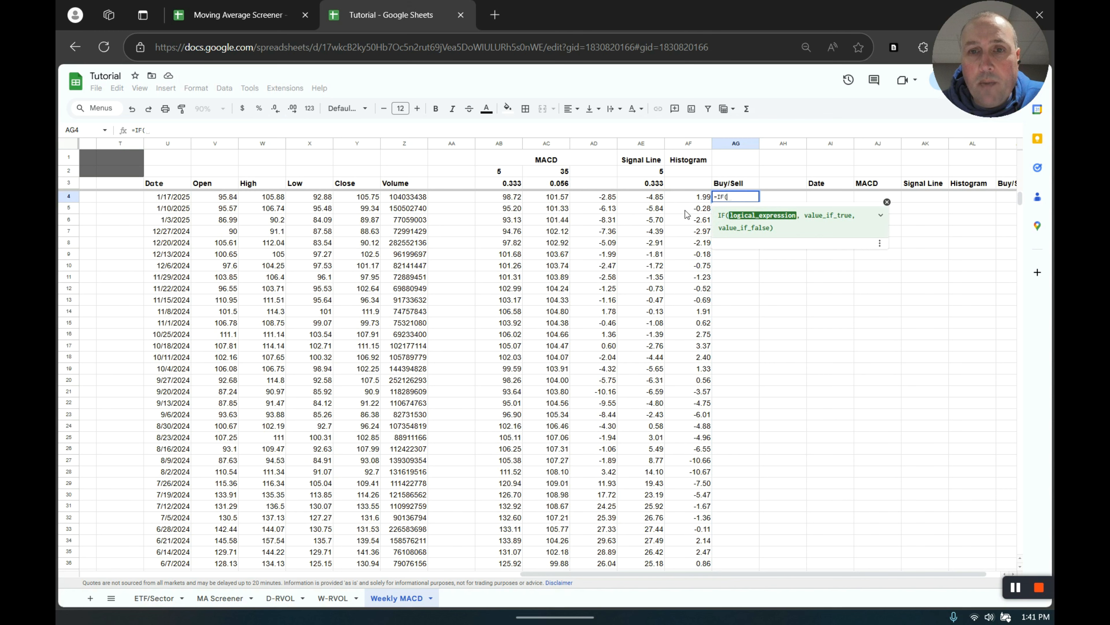
left_click(603, 198)
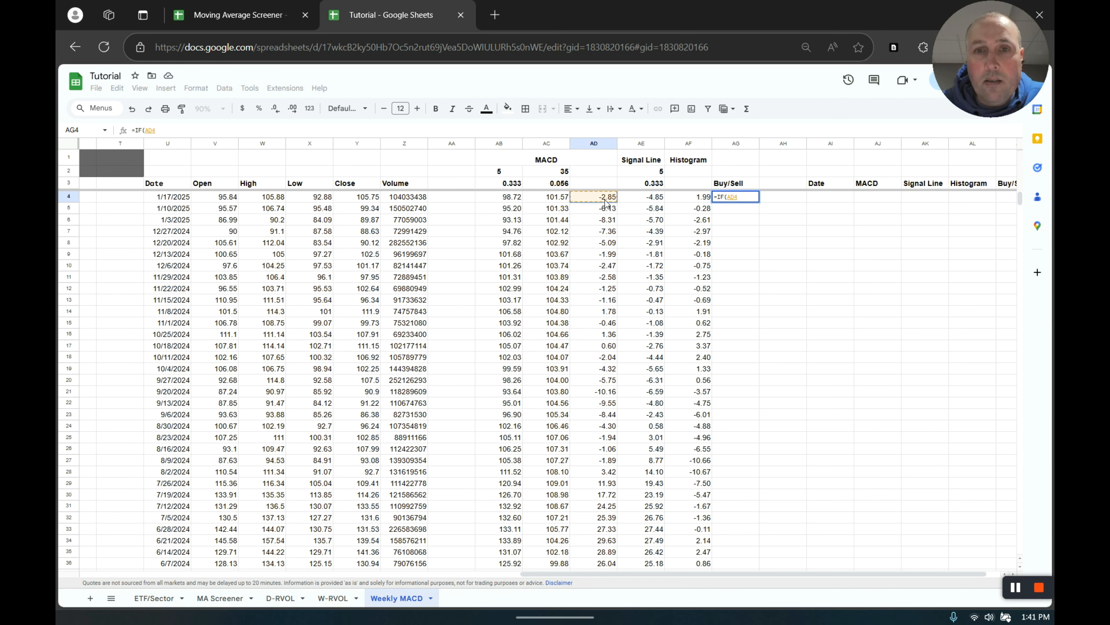
type(">")
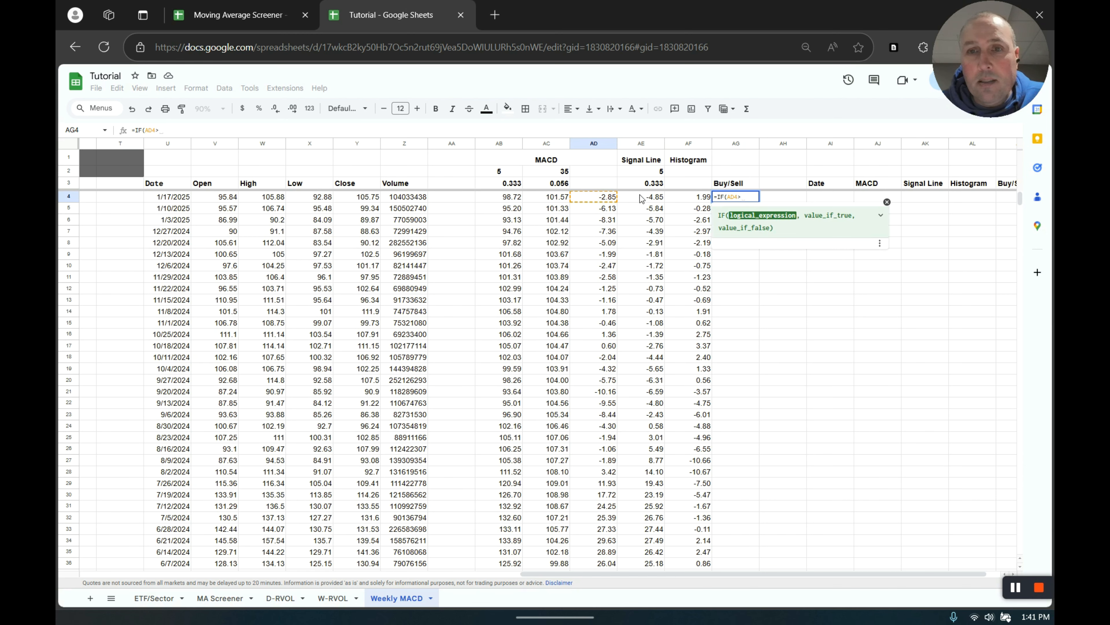
left_click(650, 199)
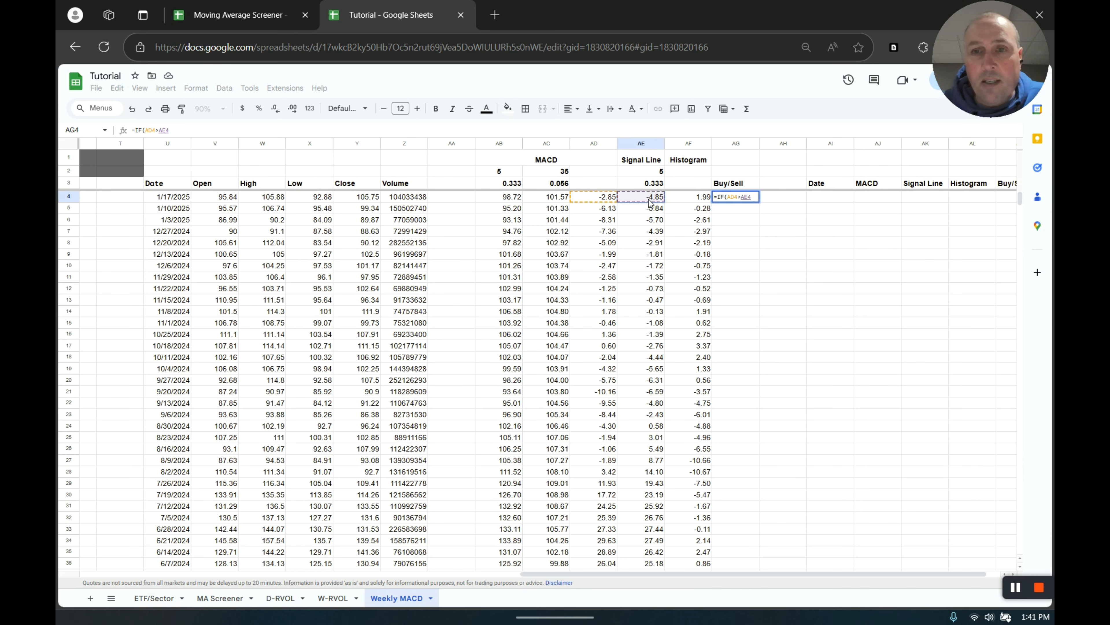
type(",")
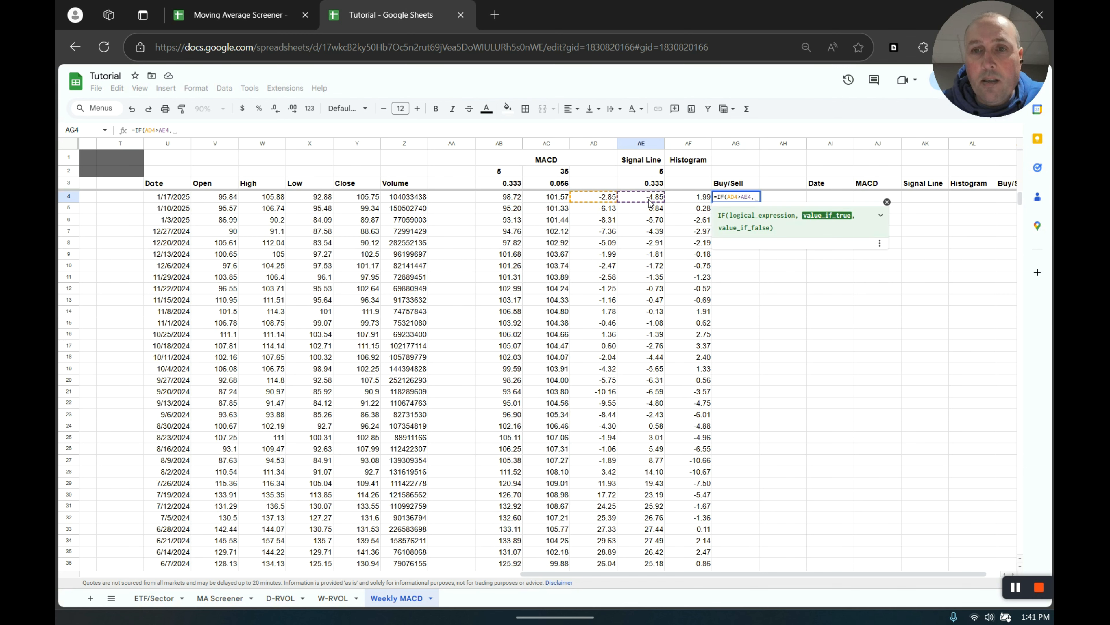
type("\"Buy")
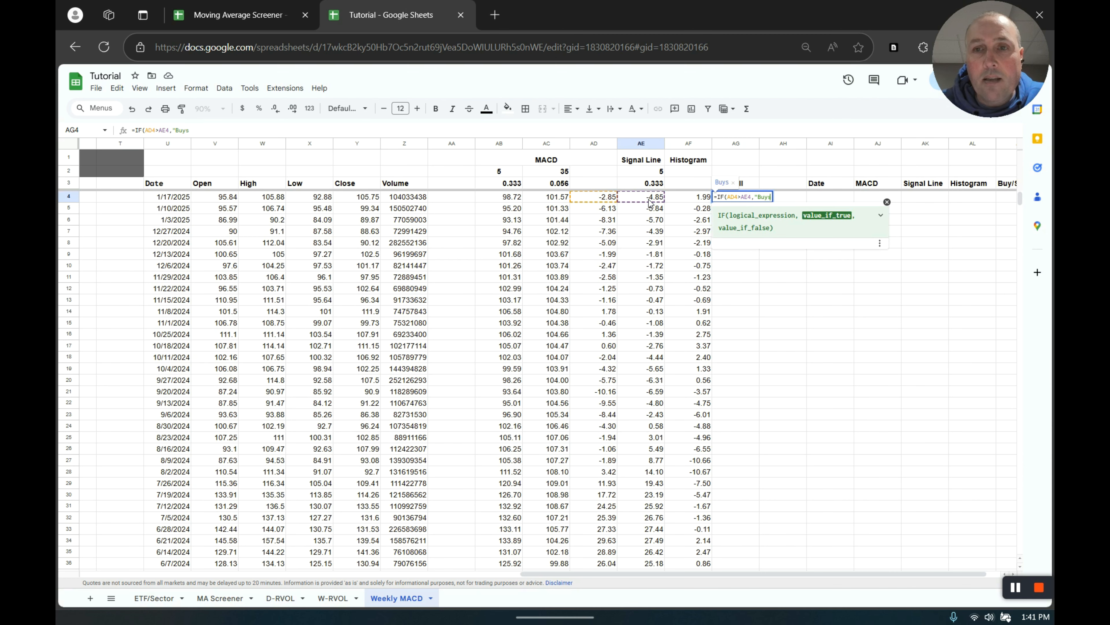
type("\",")
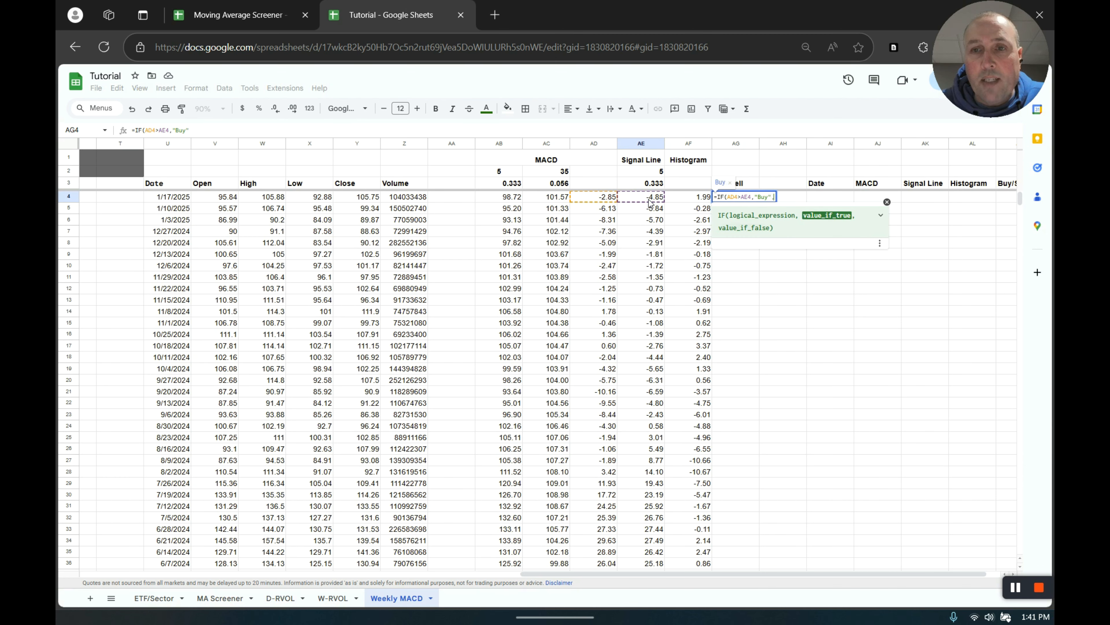
type("\"Sell\"")
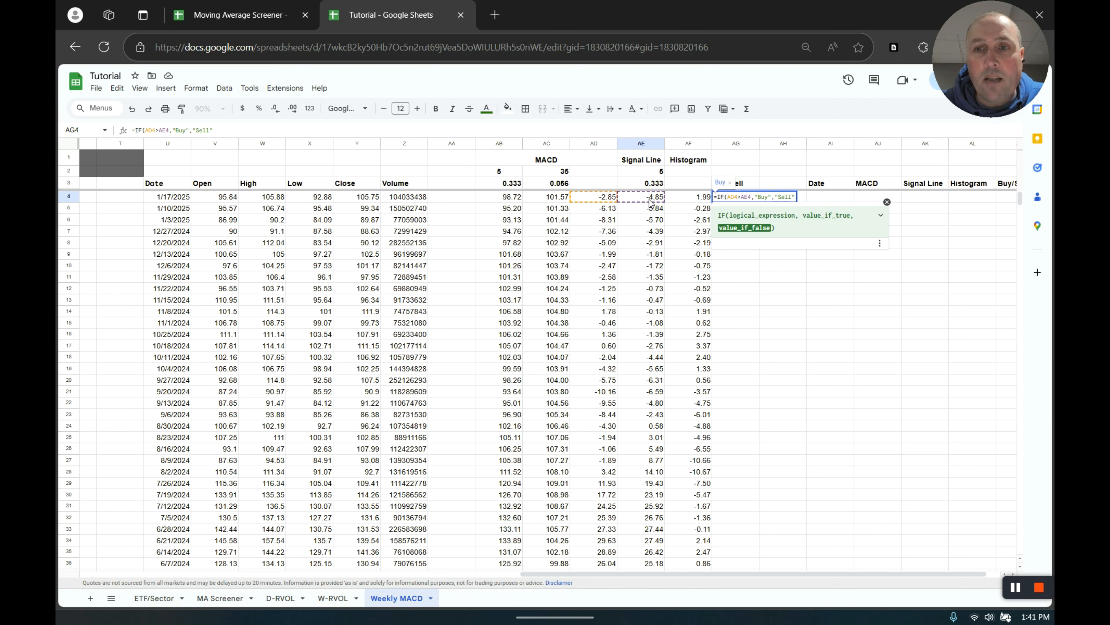
type(")")
key("Return")
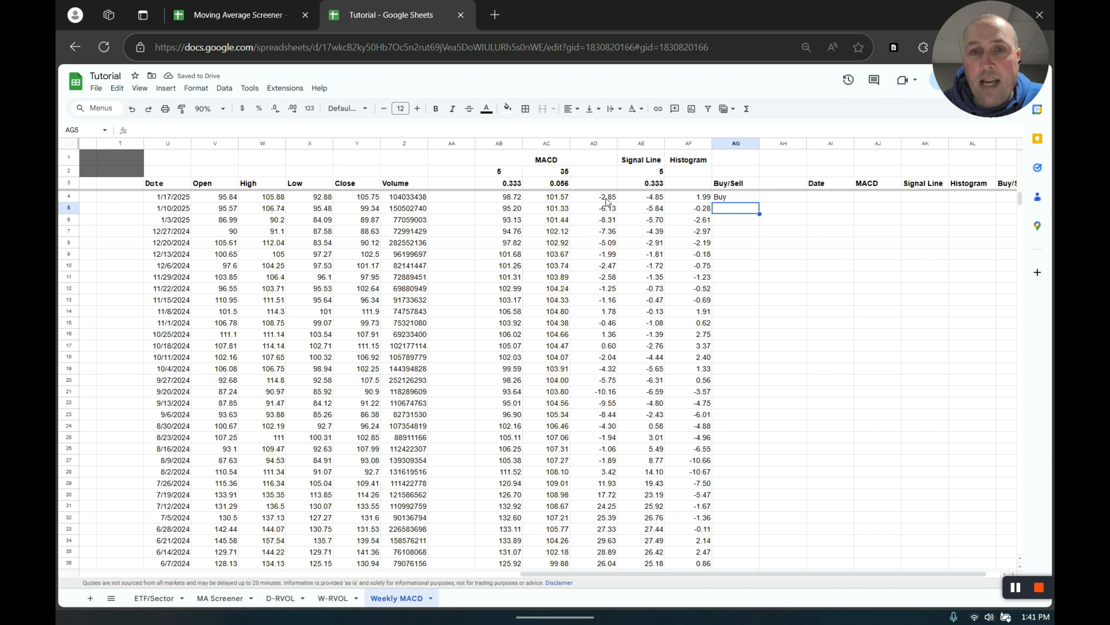
left_click(729, 200)
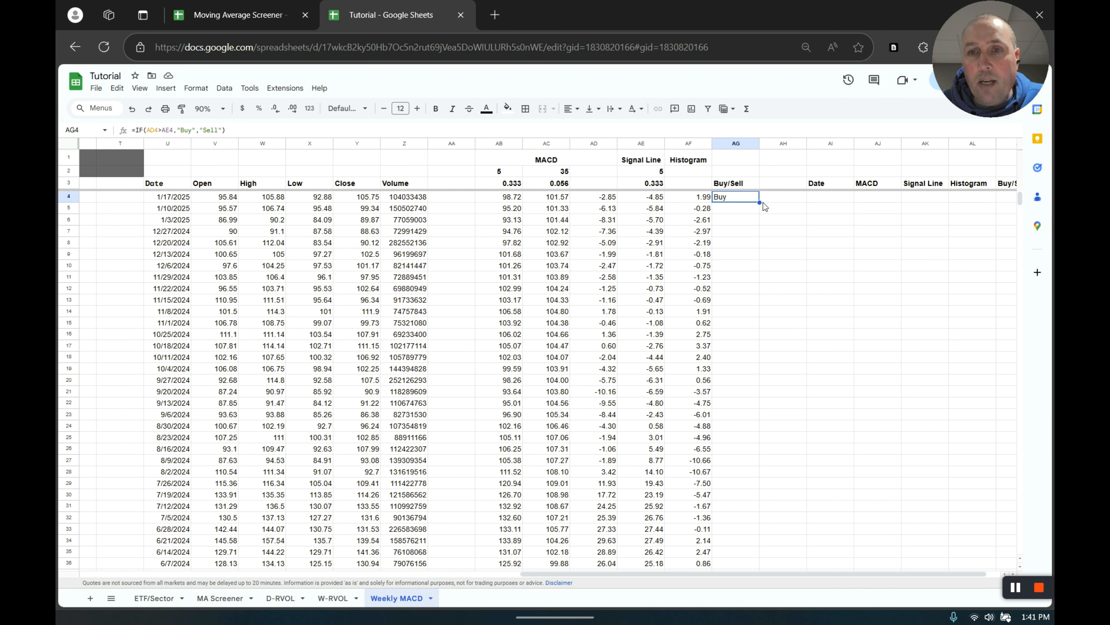
left_click_drag(760, 202, 739, 501)
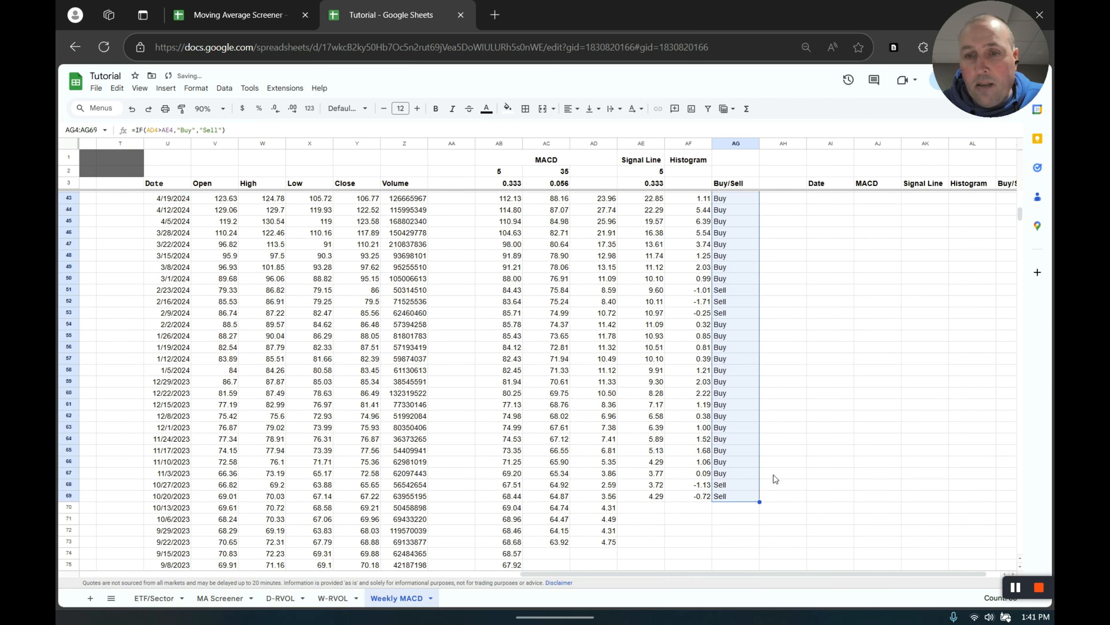
- Enter the array formula ={U4:U55,AD4:AG55} in AI4 under Date to fill the summary table's five columns
left_click_drag(1020, 214, 1019, 199)
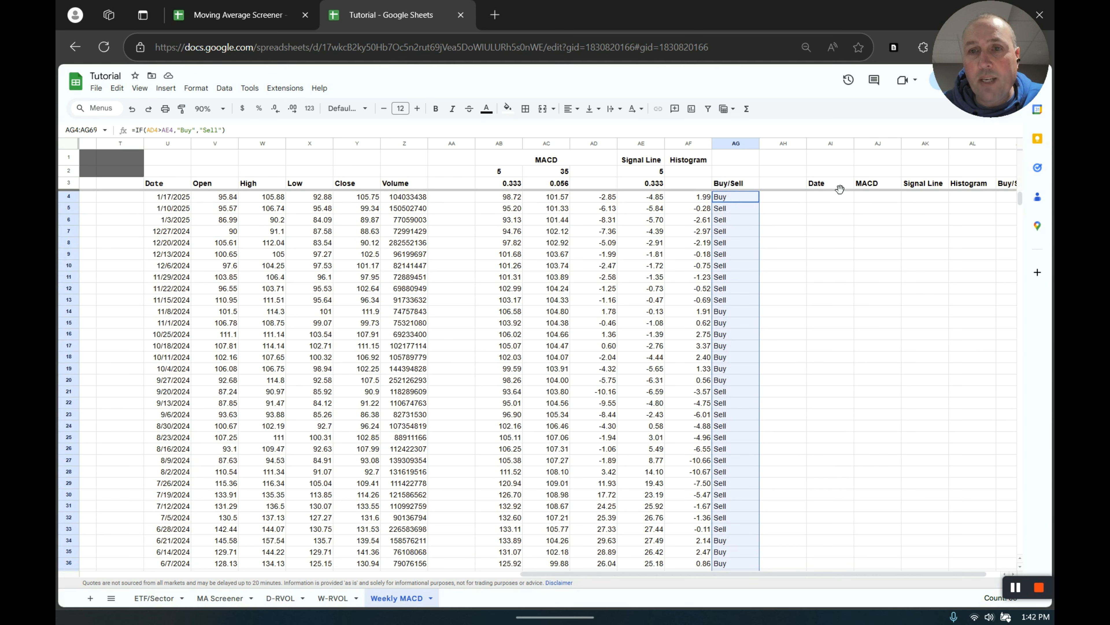
left_click(826, 199)
type("=")
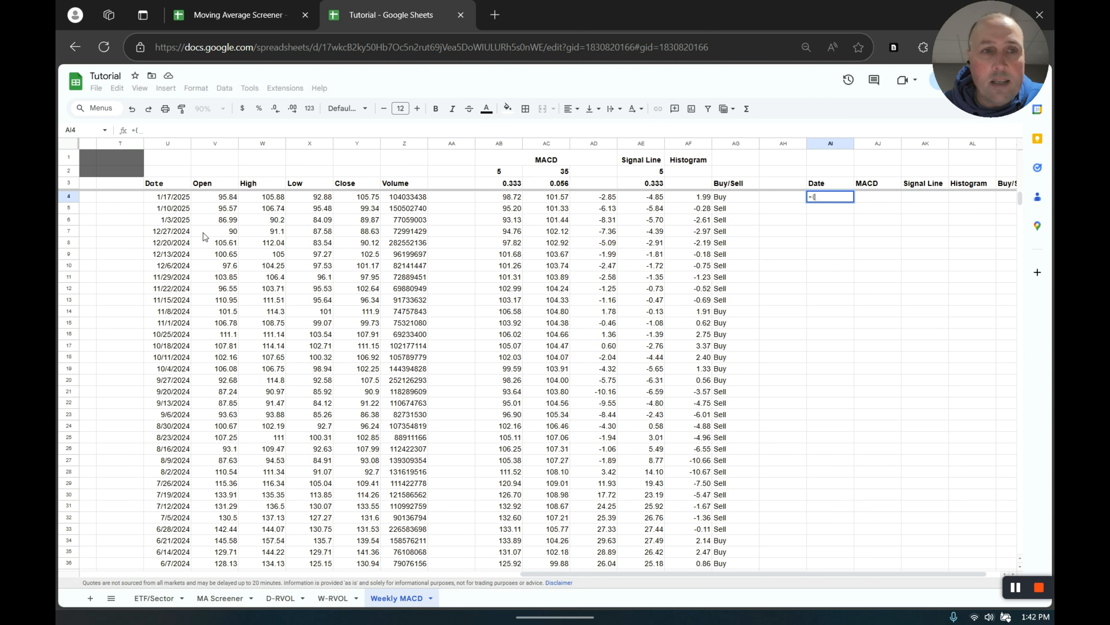
type("{")
mouse_move(170, 200)
left_mouse_down()
mouse_move(156, 357)
mouse_move(173, 581)
mouse_move(171, 545)
left_mouse_up()
type(",")
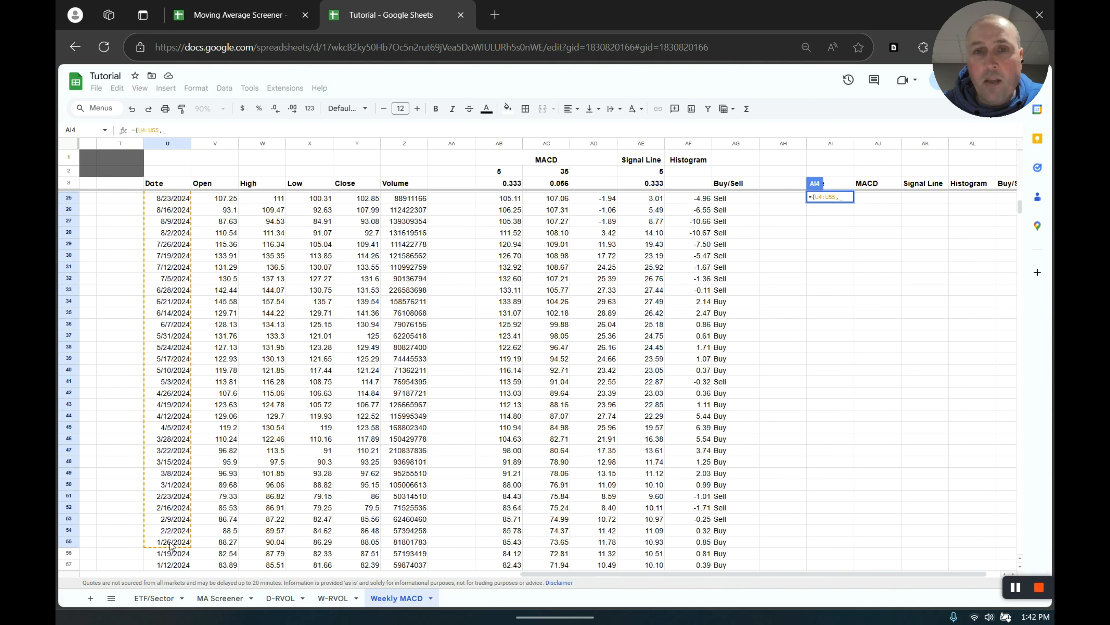
scroll(490, 446, "up", 7)
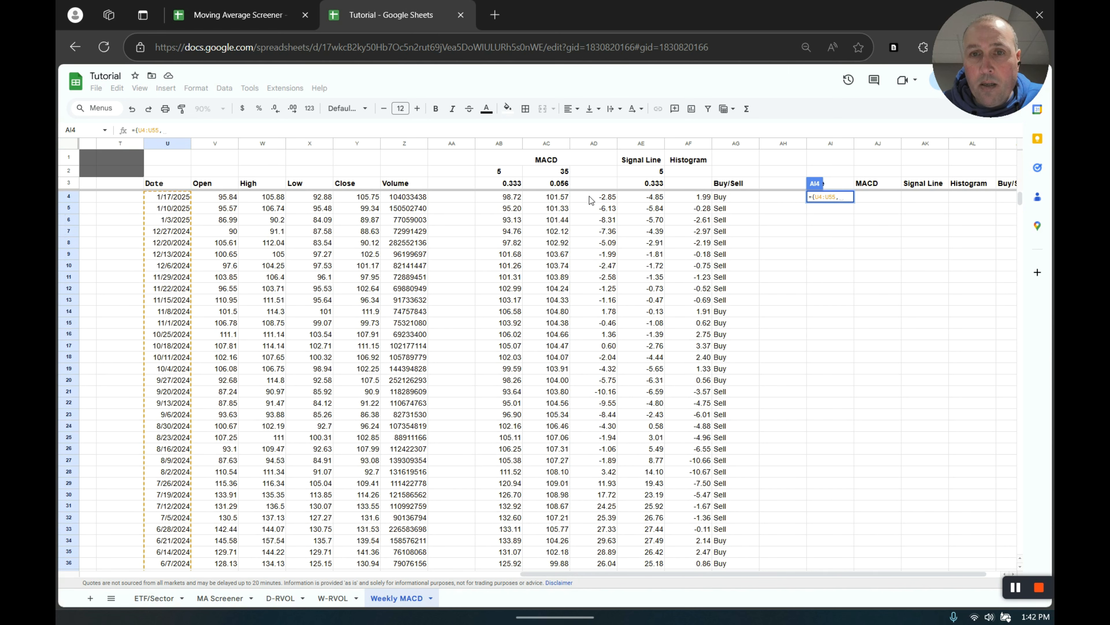
left_click_drag(589, 198, 724, 199)
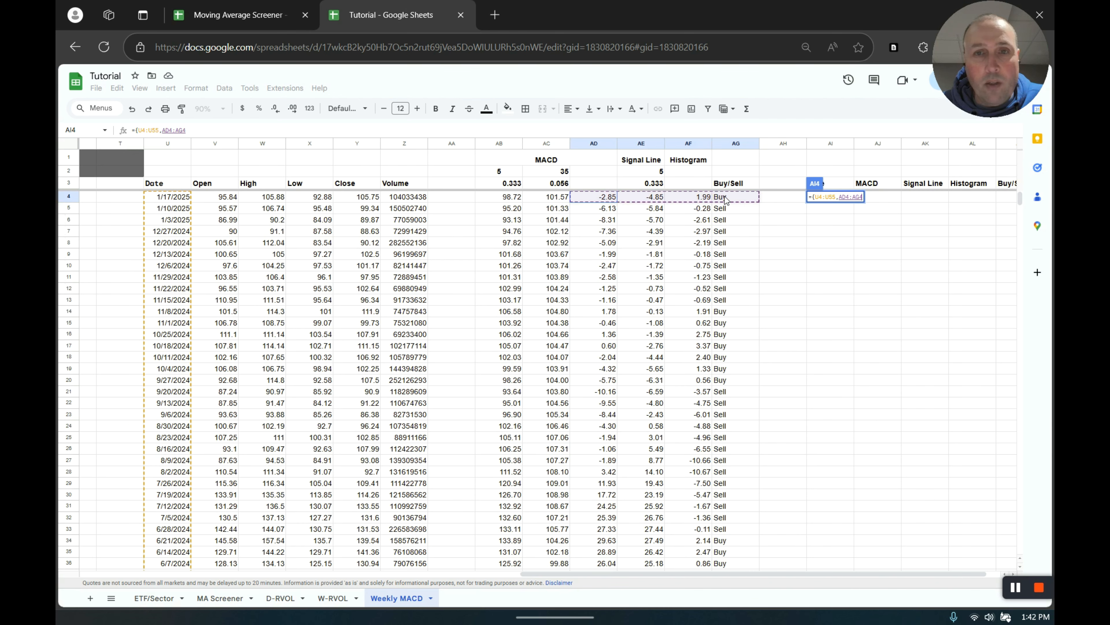
left_click_drag(724, 199, 733, 527)
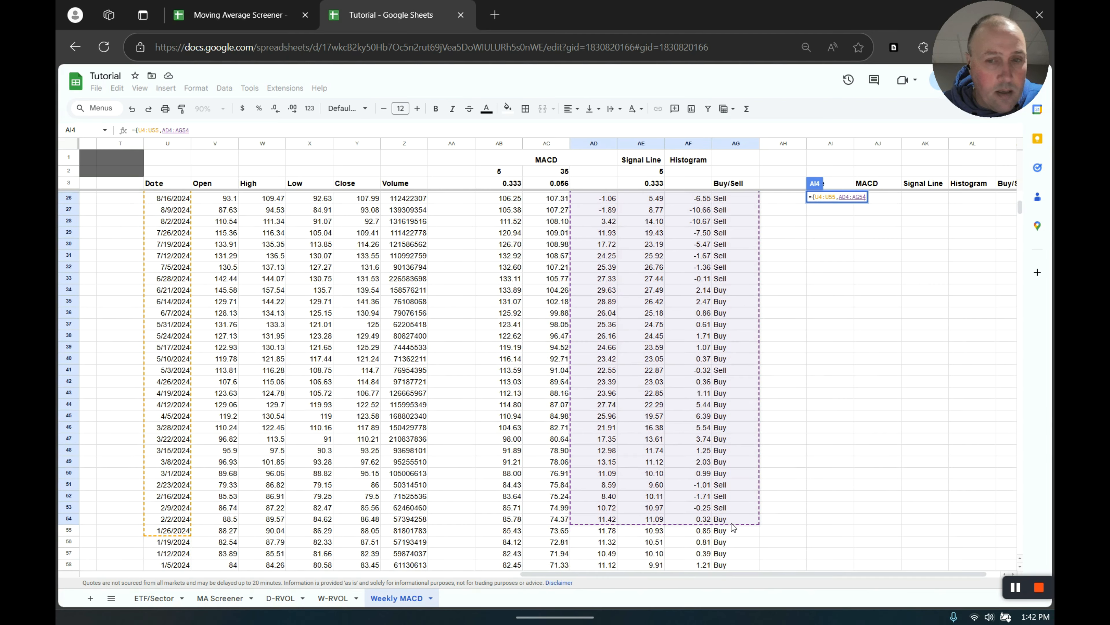
scroll(745, 424, "up", 5)
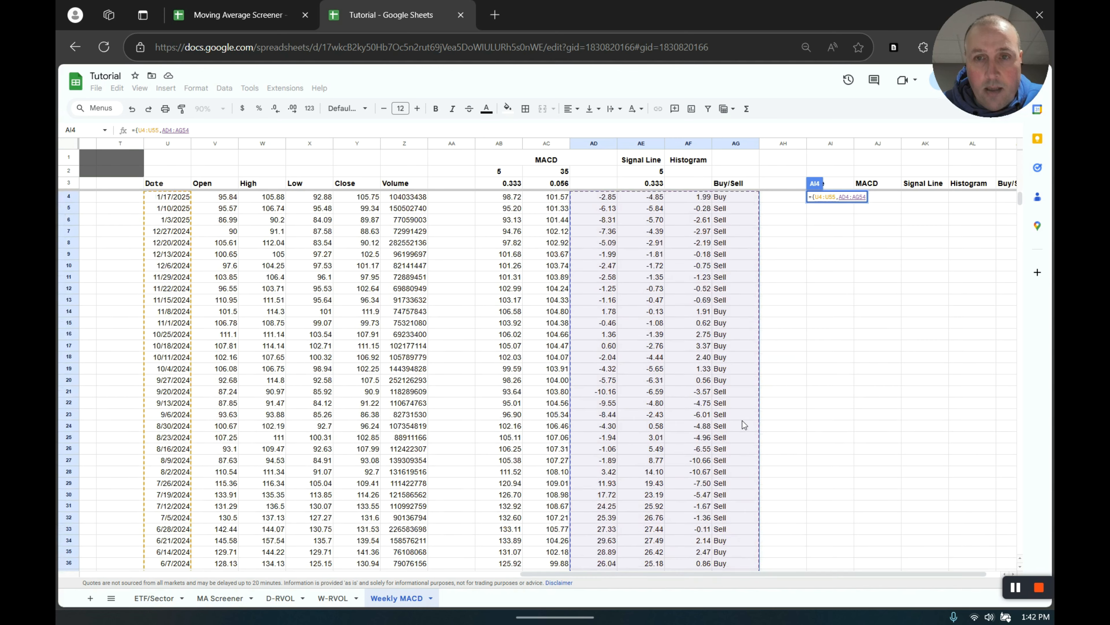
left_click_drag(597, 201, 719, 412)
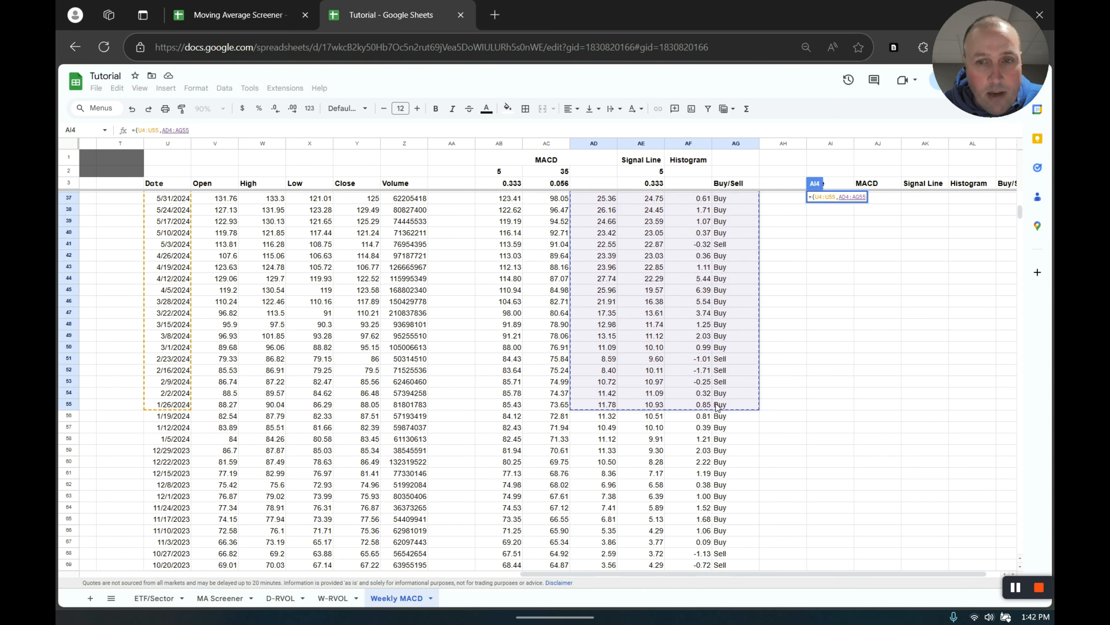
key("Return")
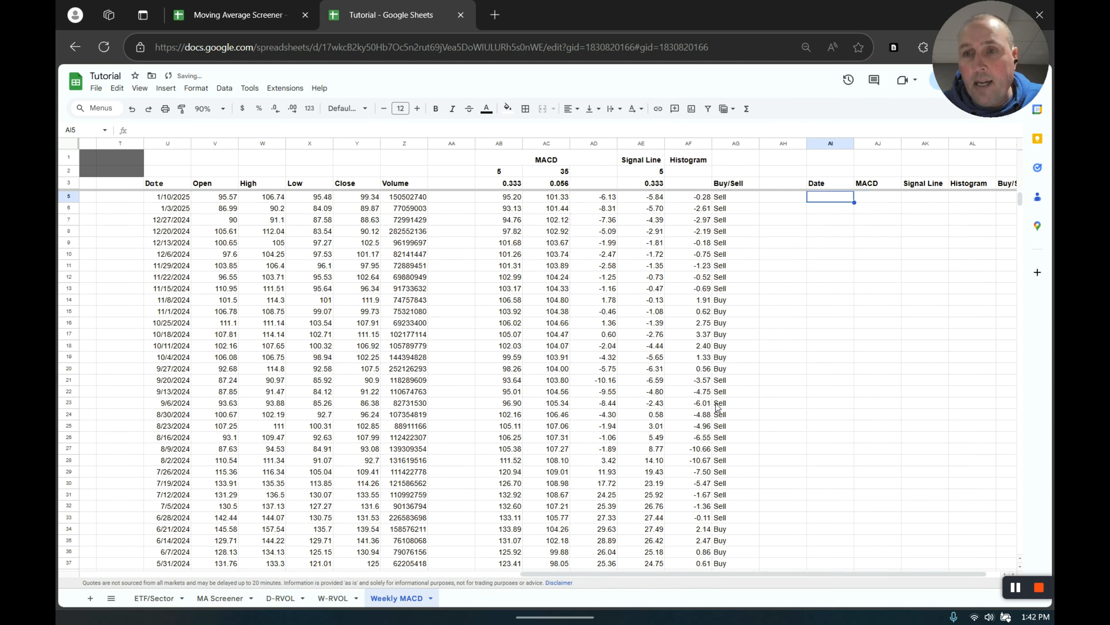
scroll(886, 350, "up", 1)
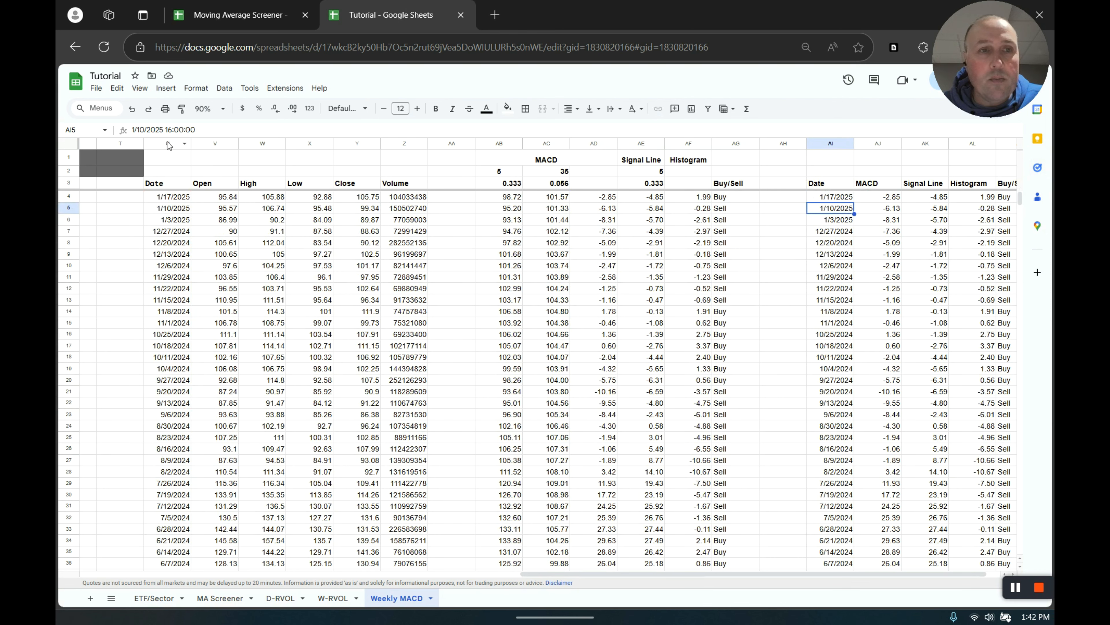
- Hide the calculation columns U through AG
mouse_move(169, 145)
left_mouse_down()
mouse_move(736, 146)
mouse_move(733, 169)
left_mouse_up()
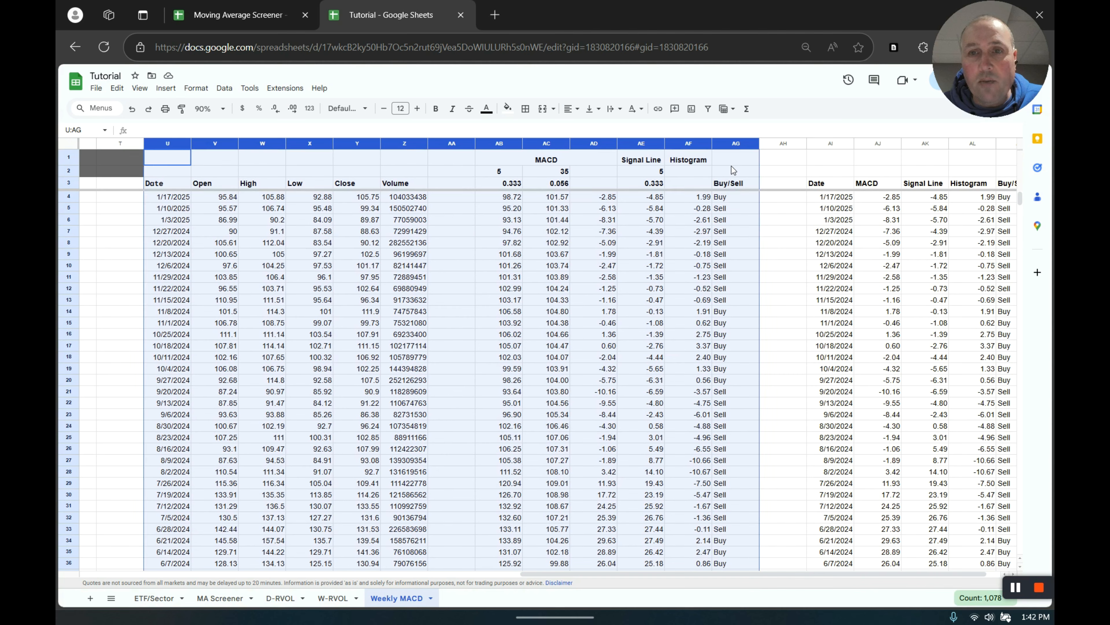
right_click(733, 169)
left_click(784, 325)
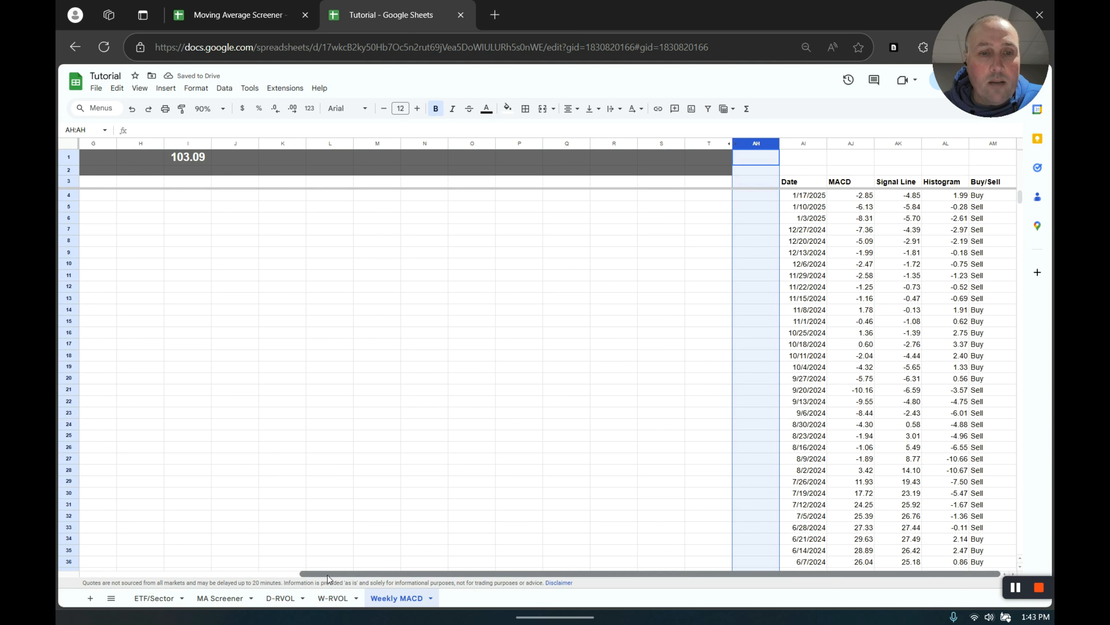
- Remove the row freeze from the Weekly MACD sheet
left_click_drag(329, 575, 109, 571)
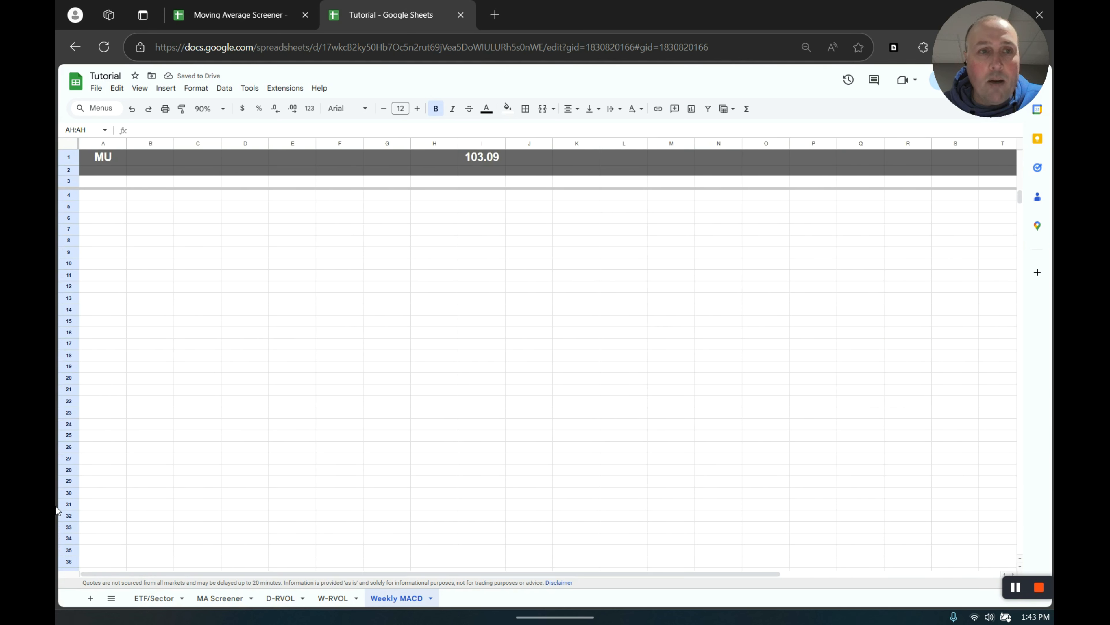
left_click(70, 144)
left_click(139, 87)
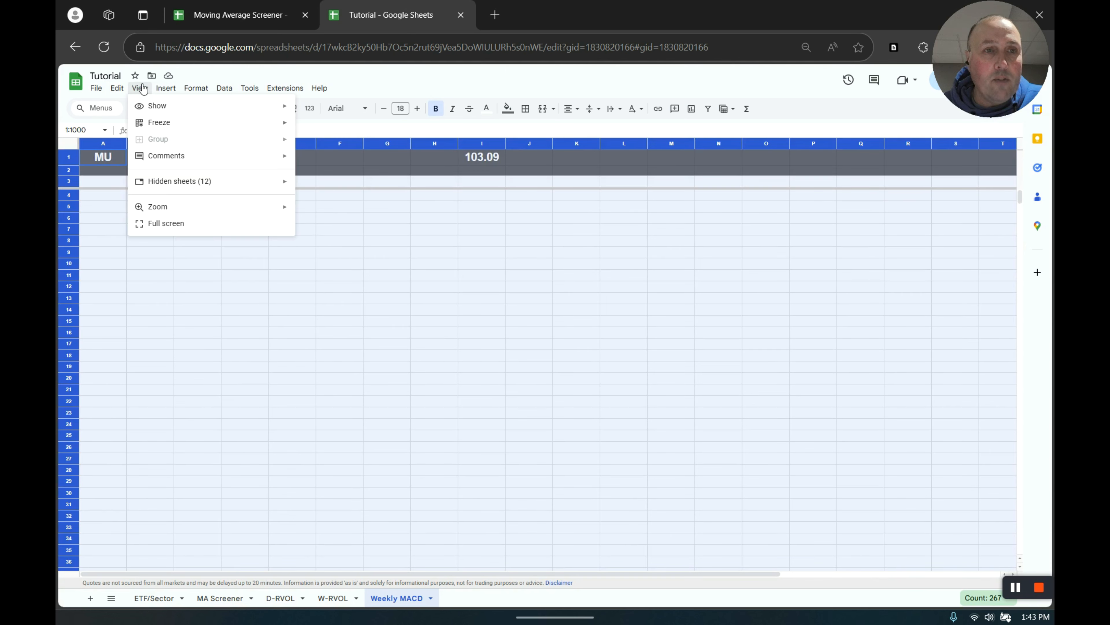
mouse_move(160, 123)
left_click(318, 126)
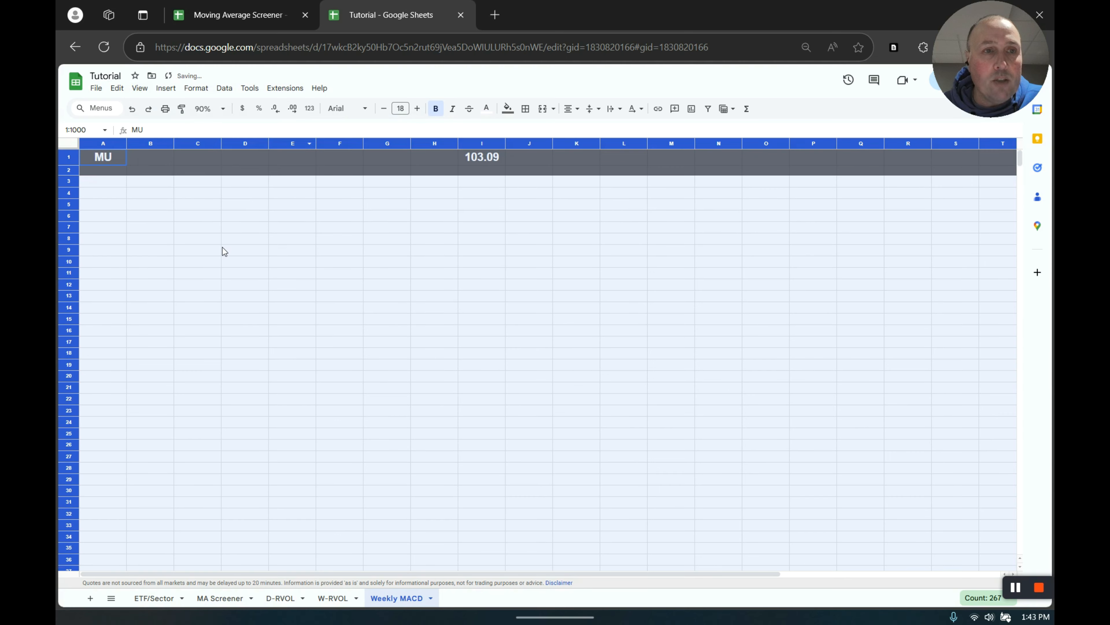
left_click(199, 257)
- Merge the header cells A1:H2 holding the ticker and I1:T2 holding the price
left_click_drag(105, 160, 393, 170)
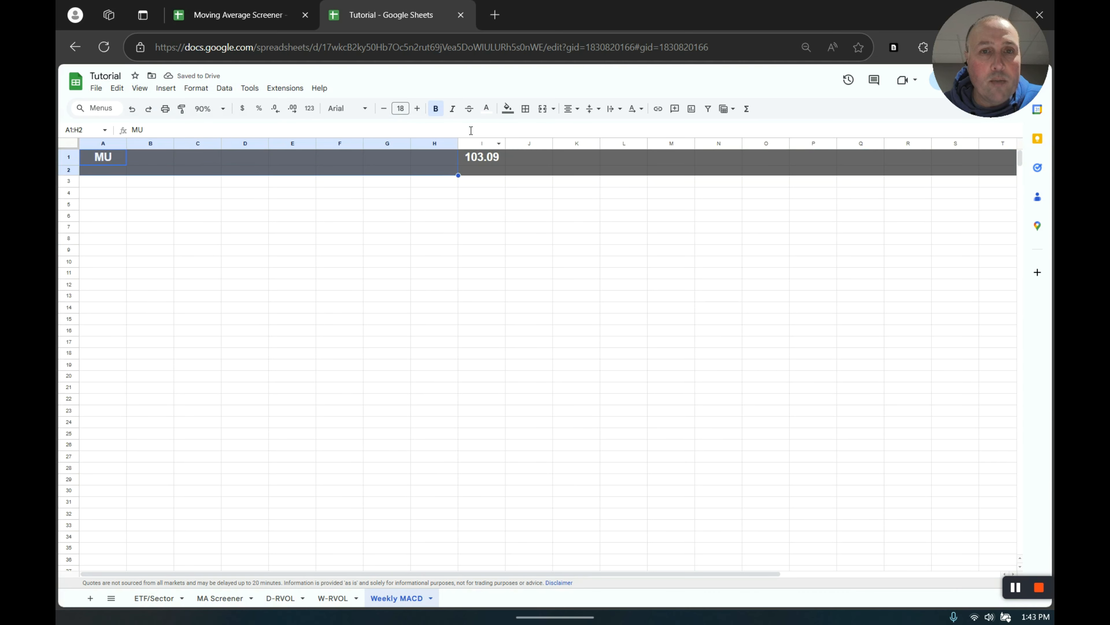
left_click(542, 108)
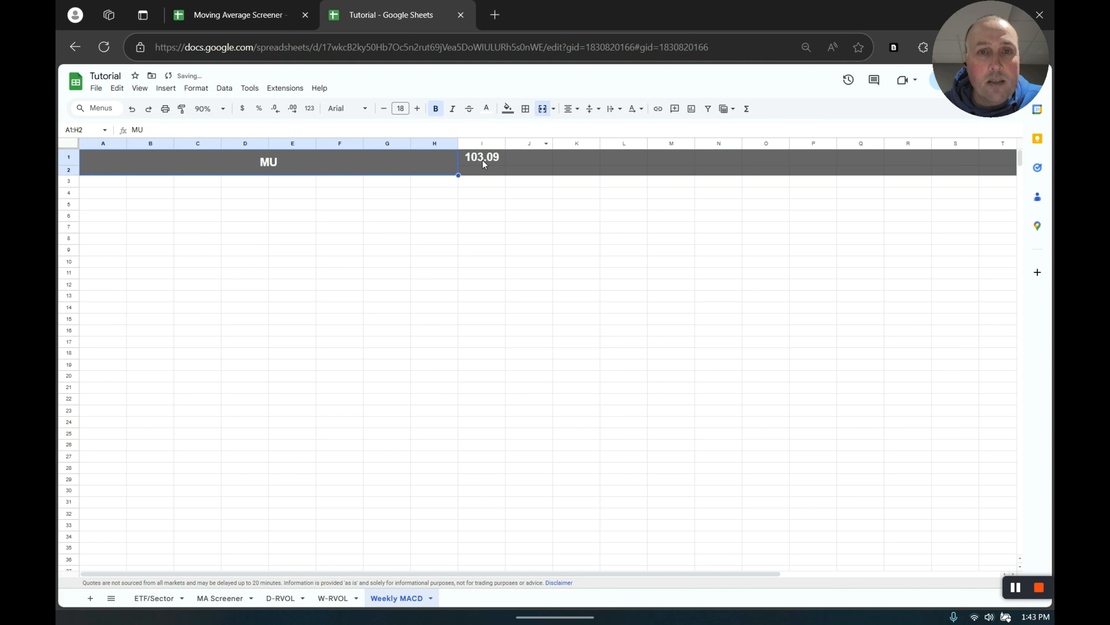
left_click_drag(483, 160, 1004, 164)
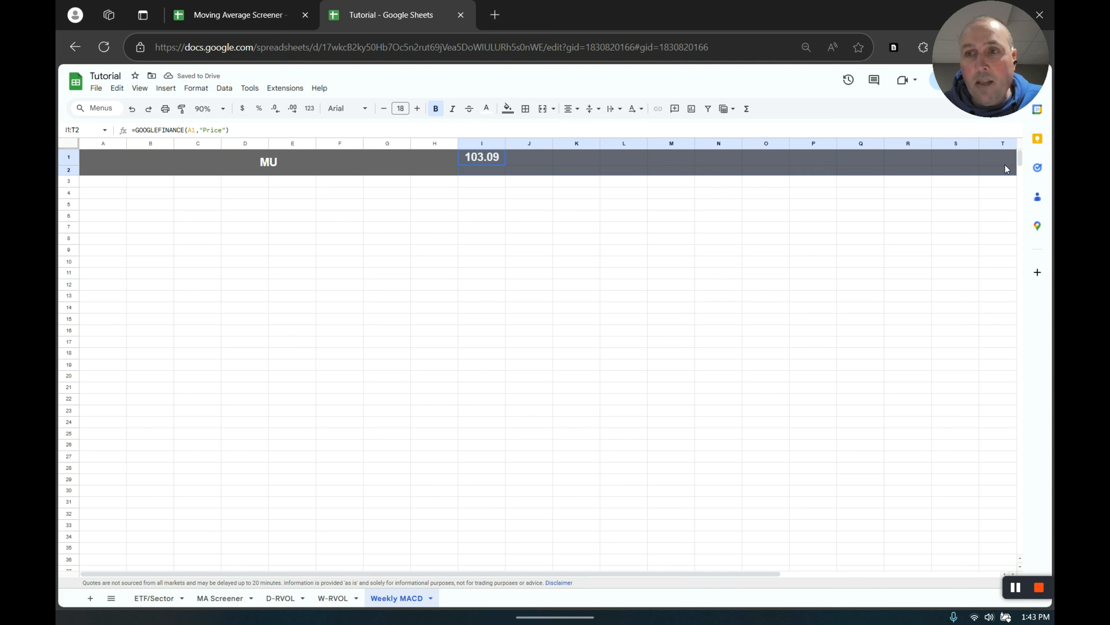
left_click(542, 108)
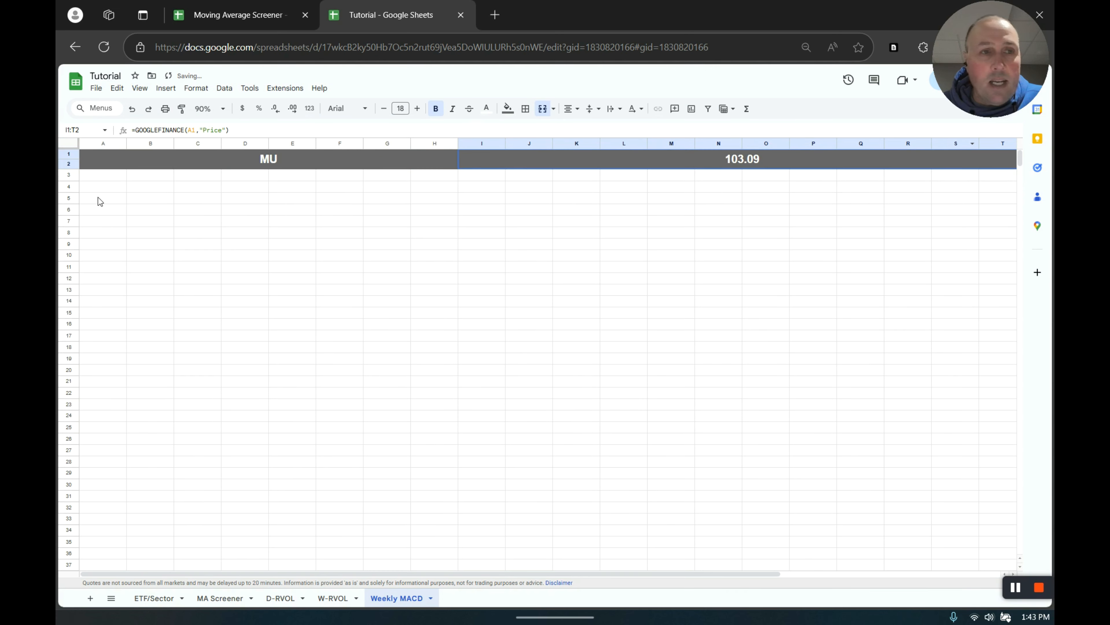
- Freeze the sheet below row 2 and merge A3:T37 into one blank area
left_click(113, 176)
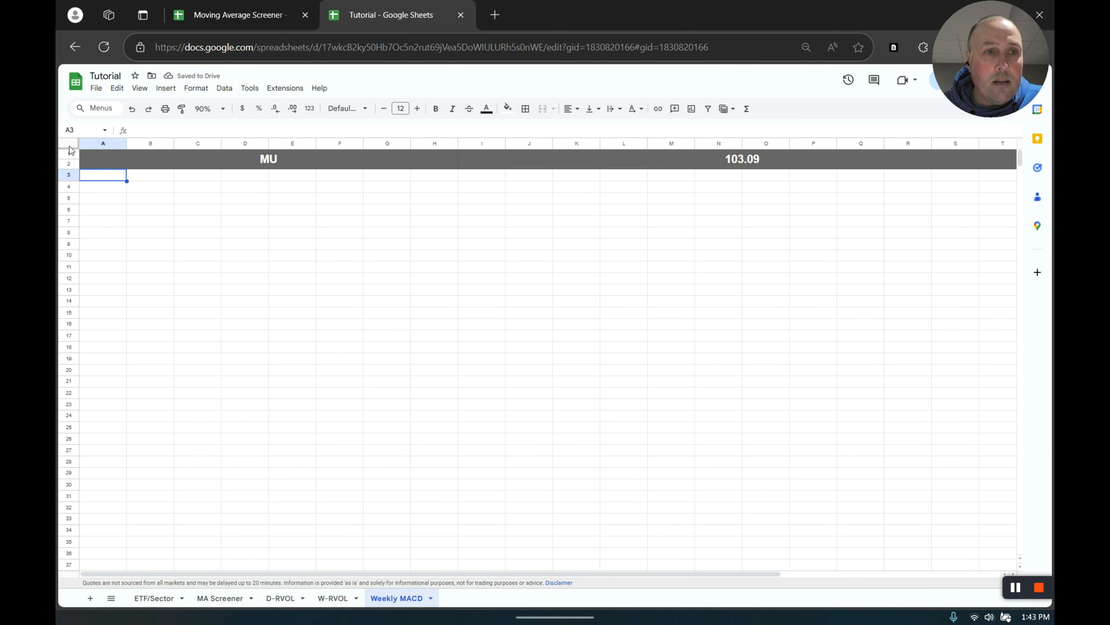
left_click_drag(72, 150, 990, 567)
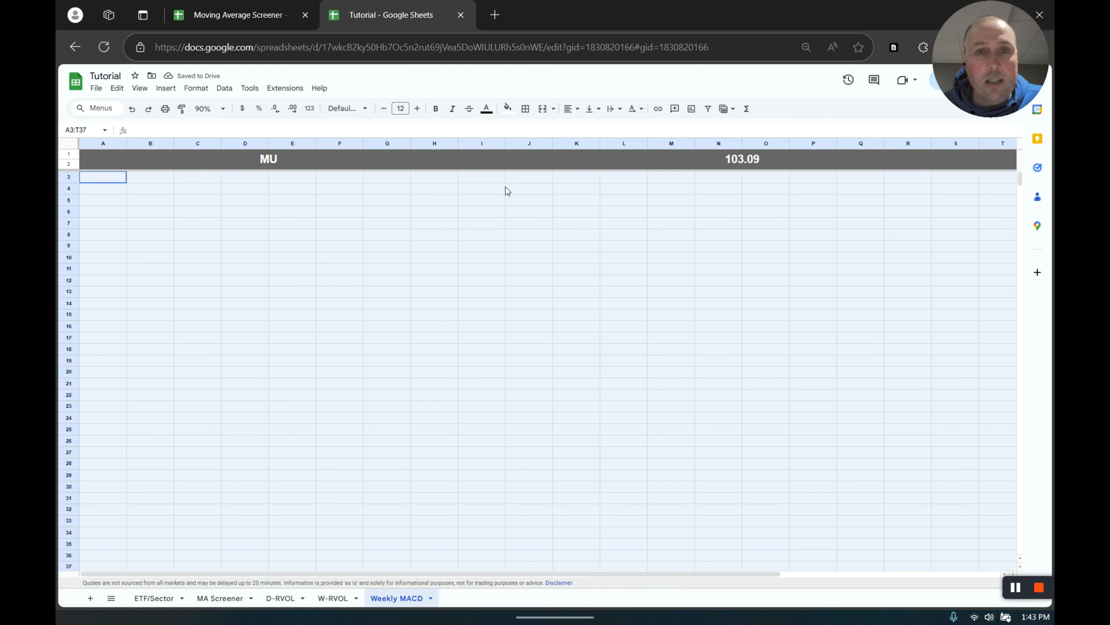
left_click(542, 109)
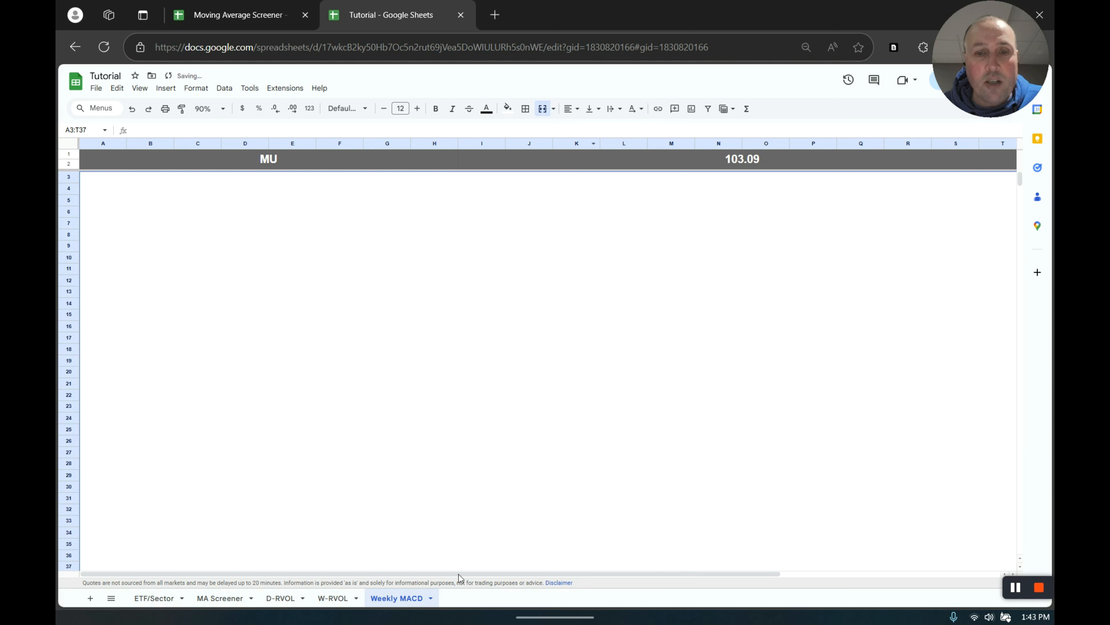
- Insert a chart from the summary range AI3:AL55, leaving out Buy/Sell, and change its type to Combo chart
left_click_drag(496, 573, 714, 574)
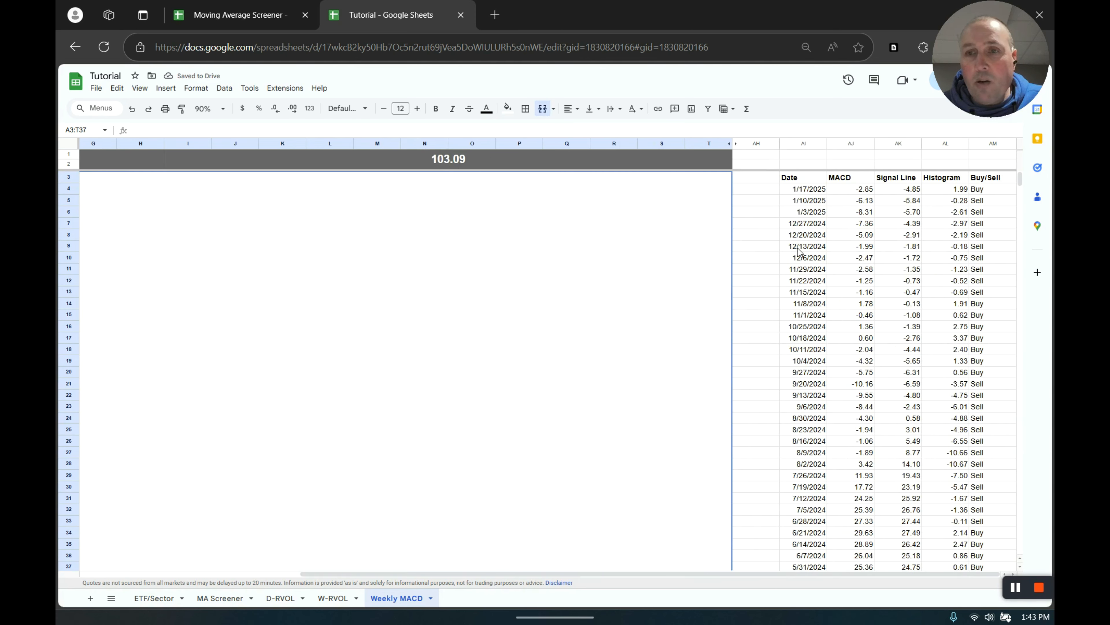
left_click_drag(797, 179, 878, 312)
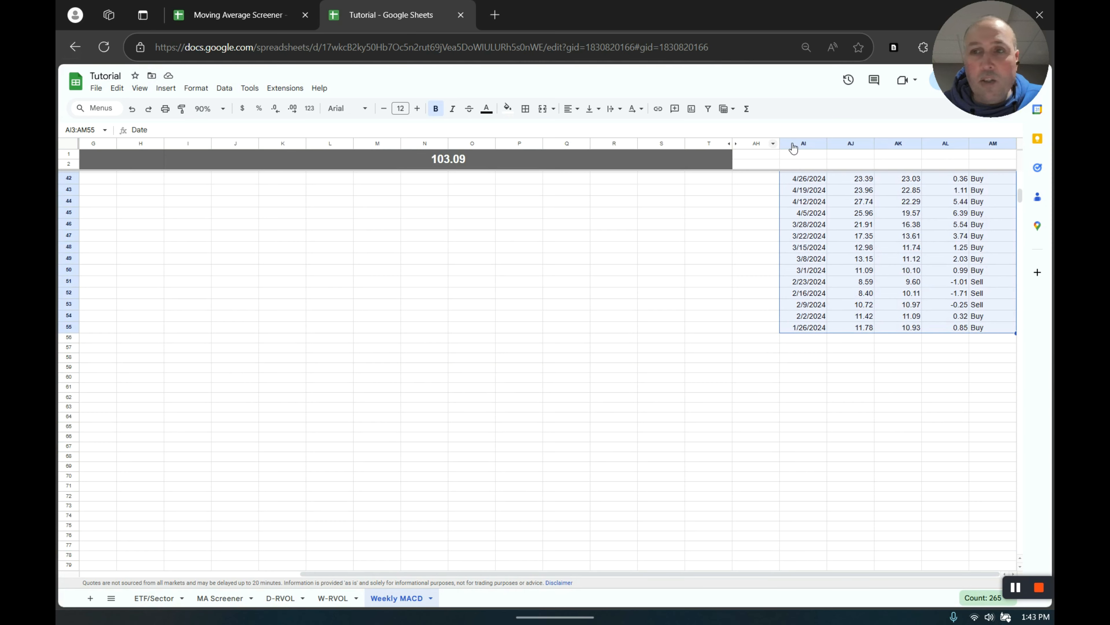
scroll(889, 255, "up", 8)
scroll(889, 262, "up", 3)
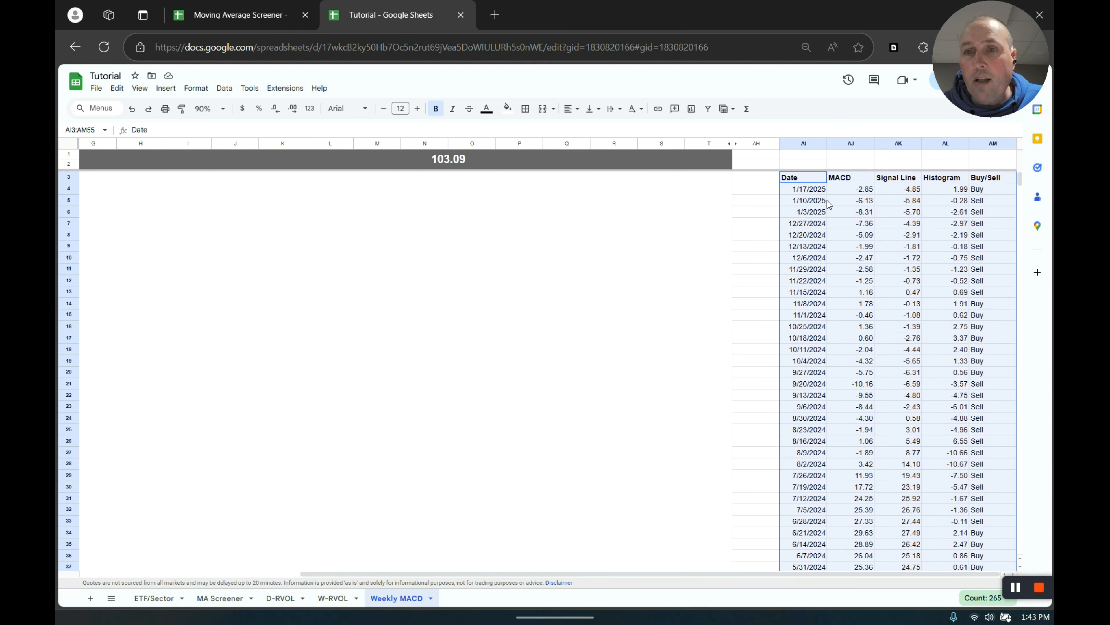
left_click_drag(806, 177, 948, 379)
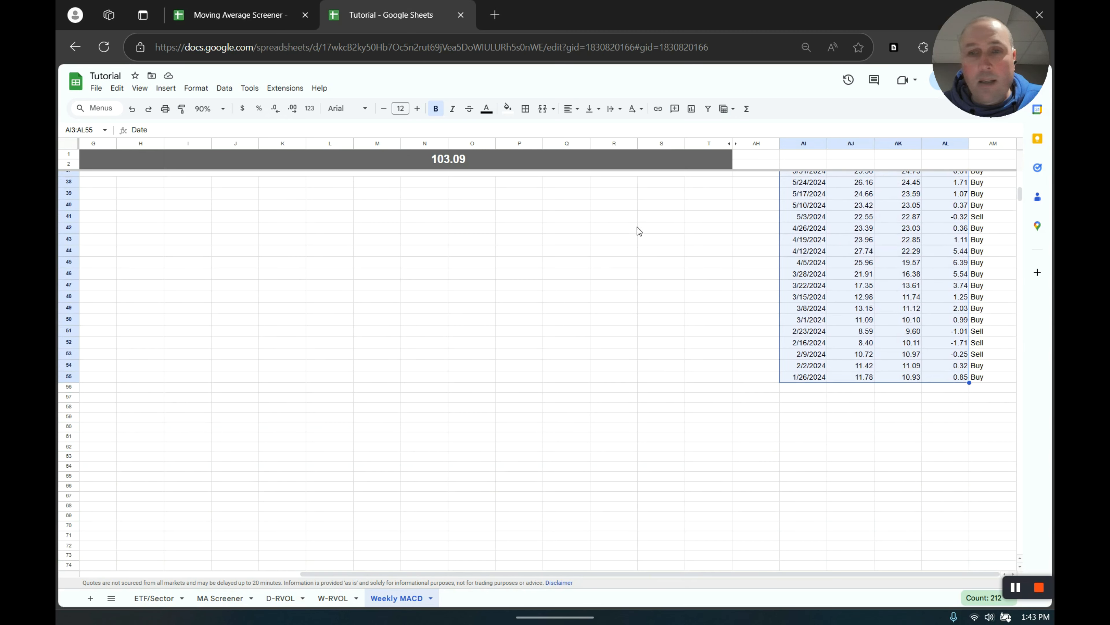
left_click(166, 87)
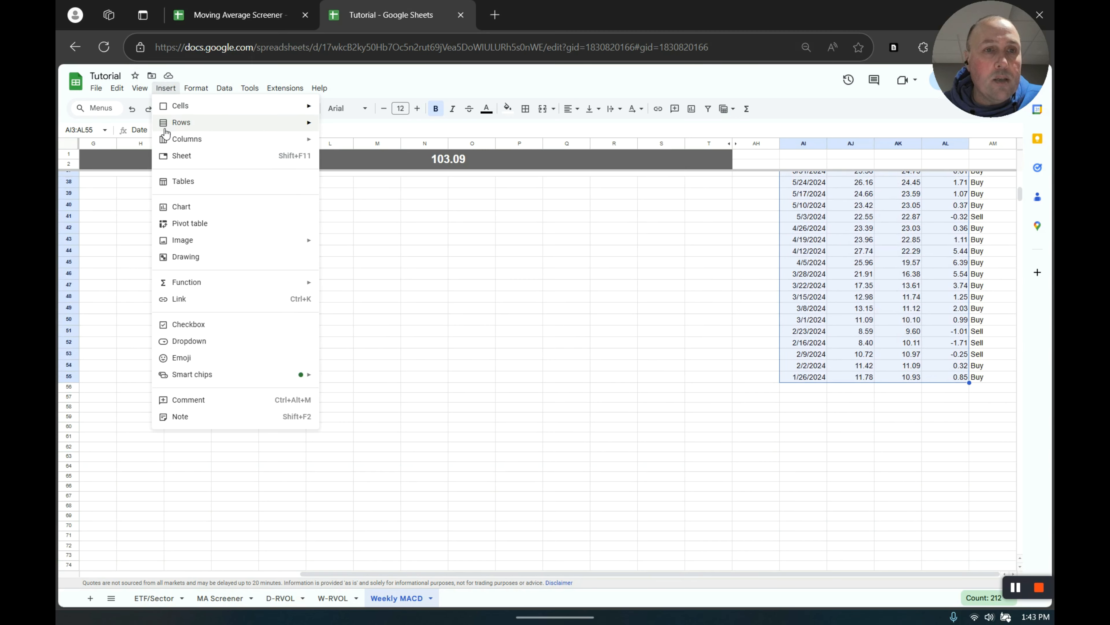
left_click(186, 206)
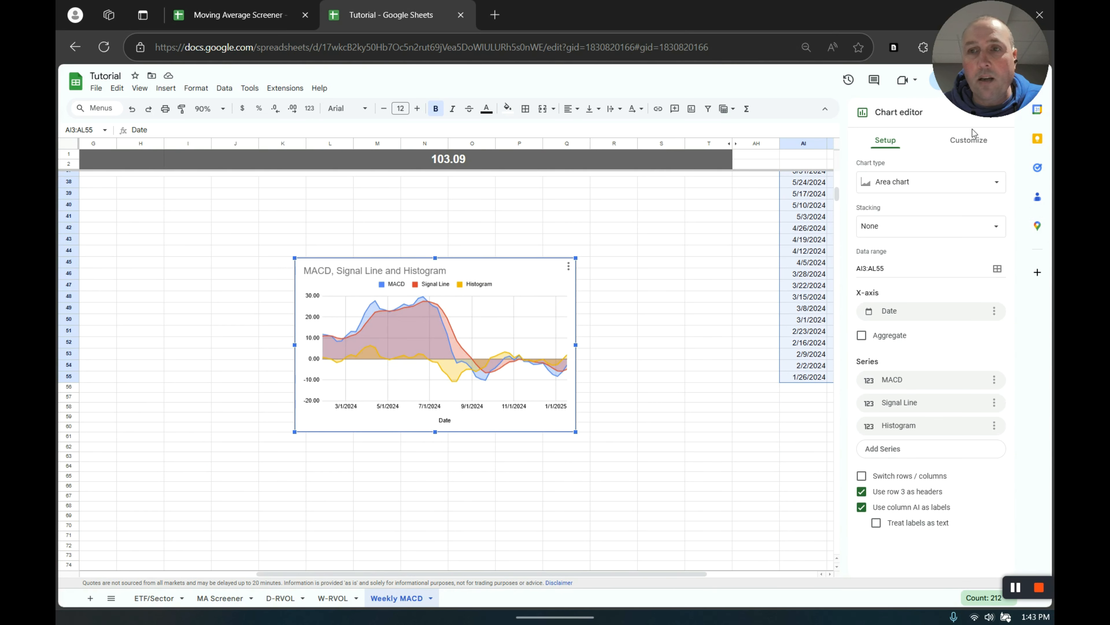
left_click(962, 184)
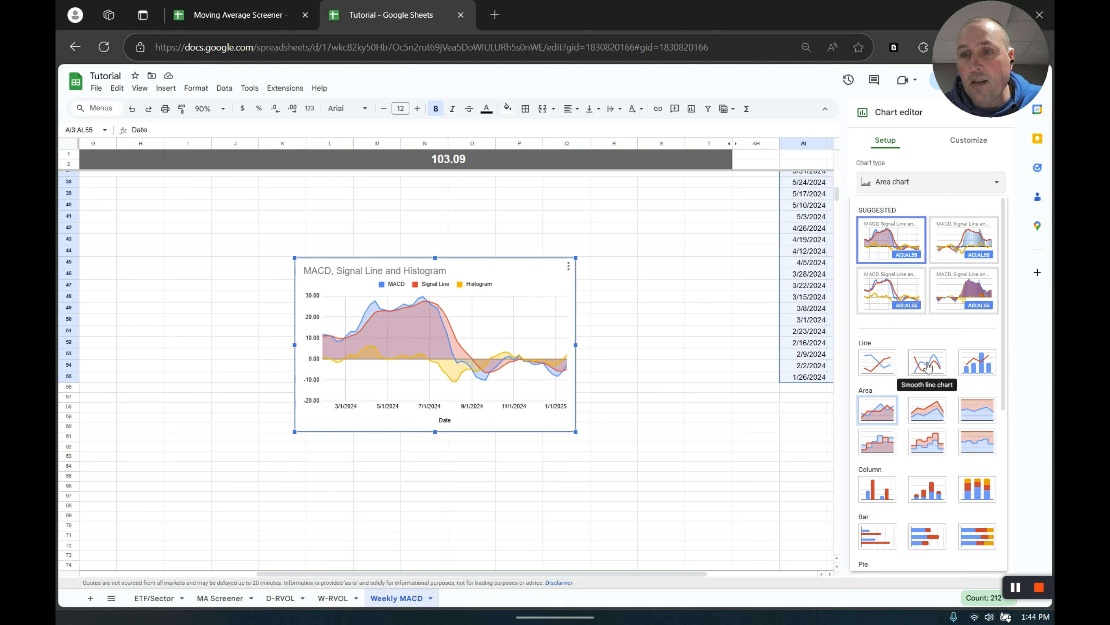
left_click(982, 365)
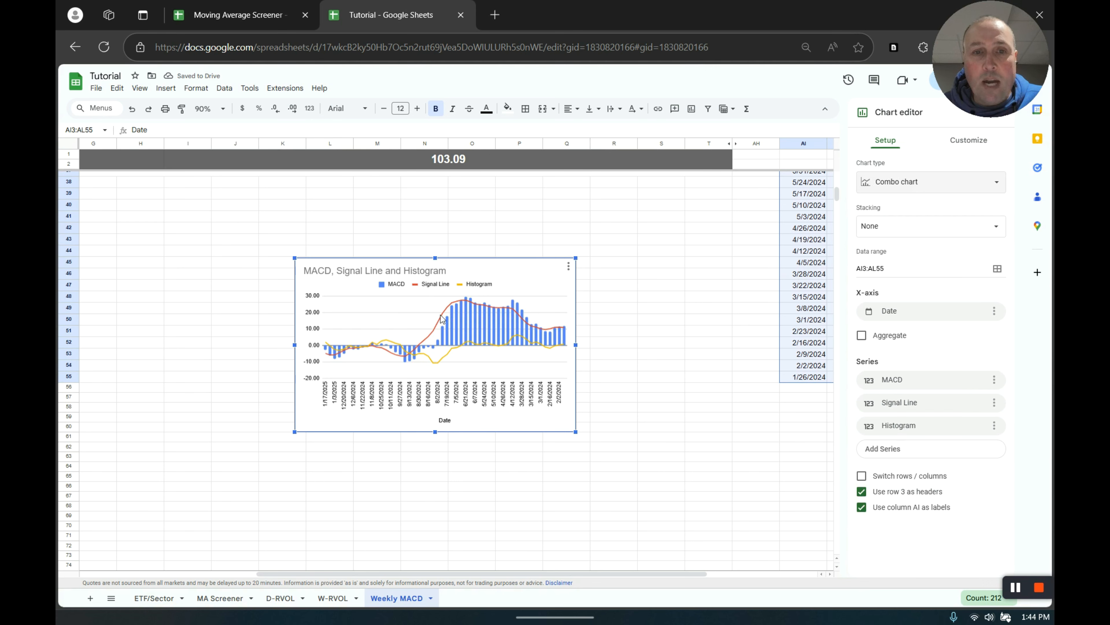
- Set the MACD series of the combo chart to the Line type
left_click(970, 144)
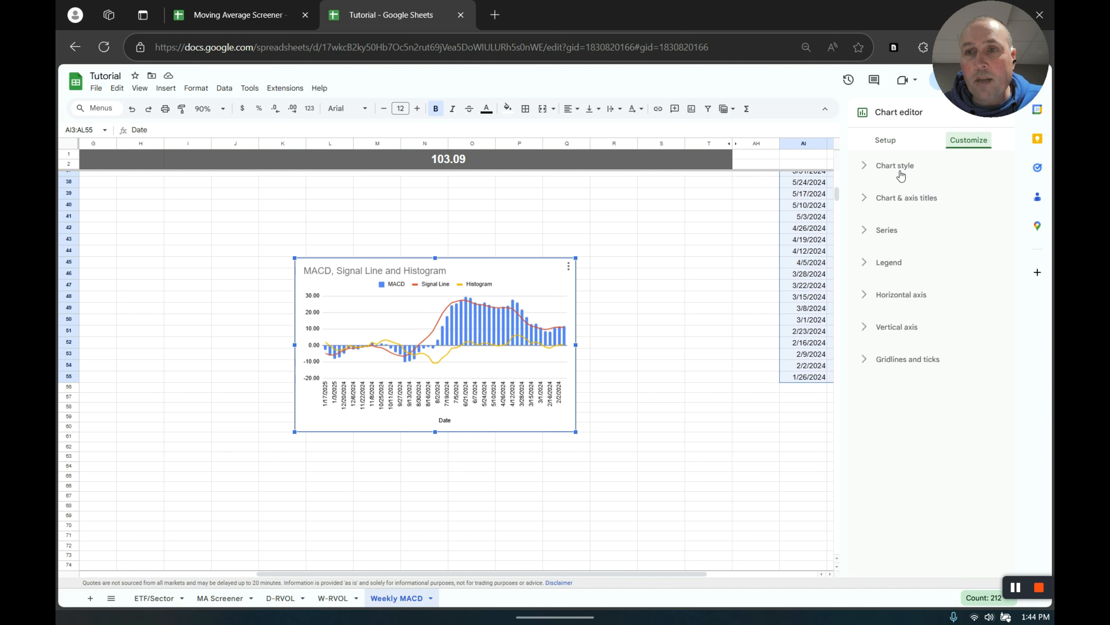
left_click(886, 231)
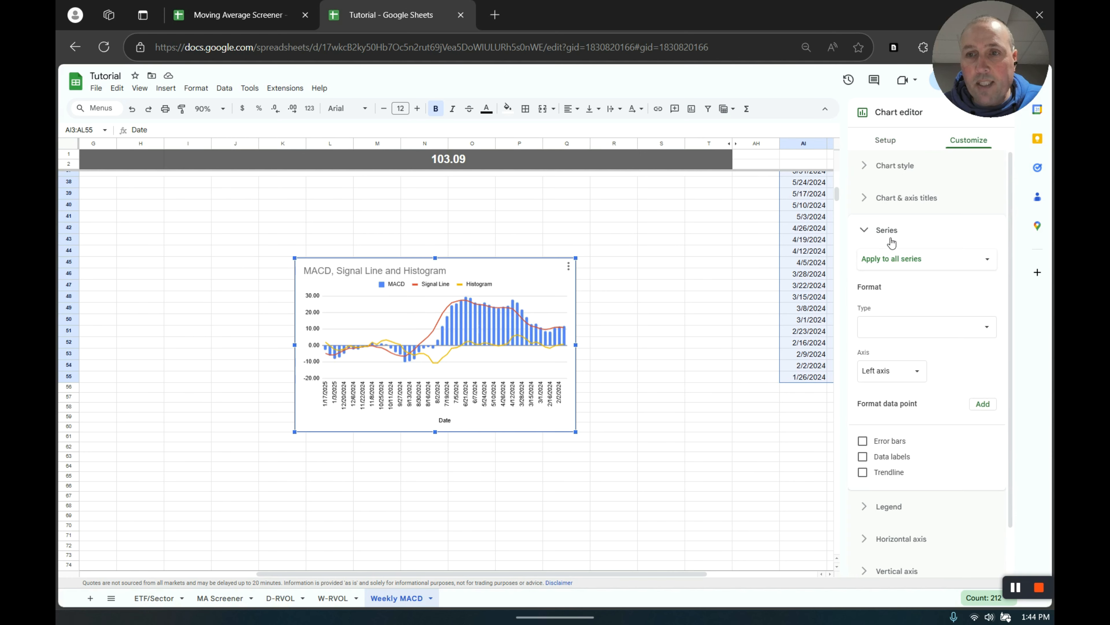
left_click(911, 262)
left_click(911, 279)
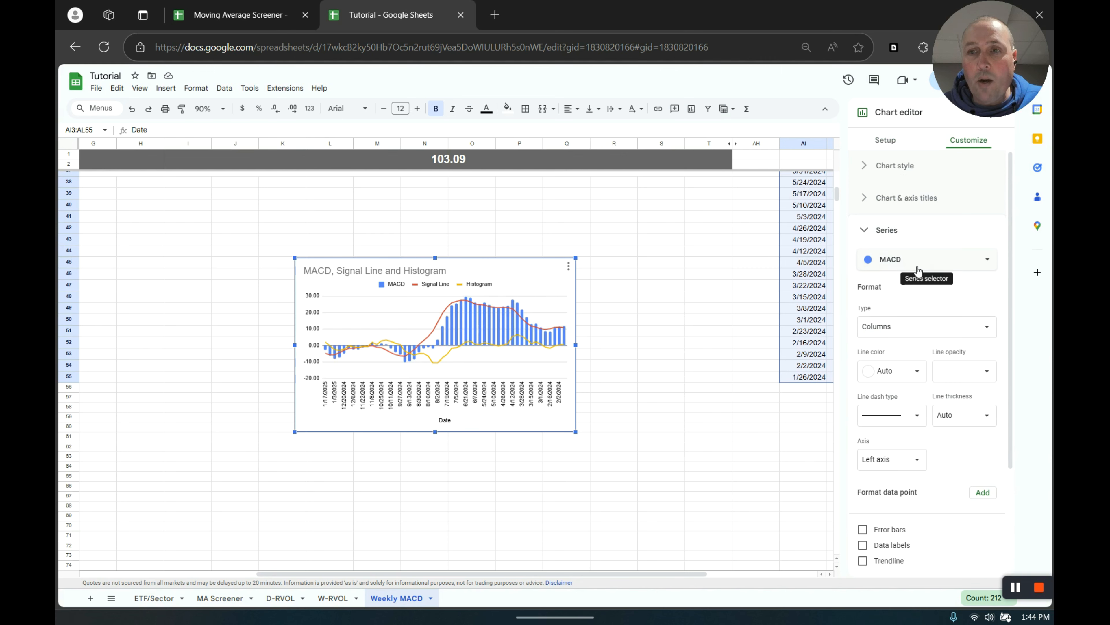
left_click(894, 332)
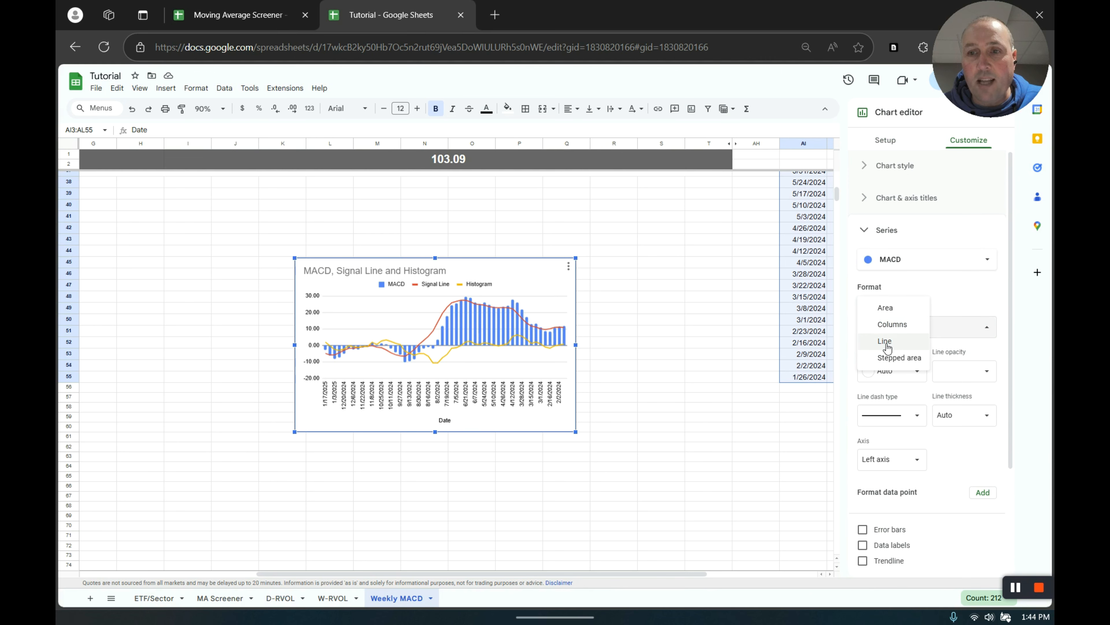
left_click(886, 344)
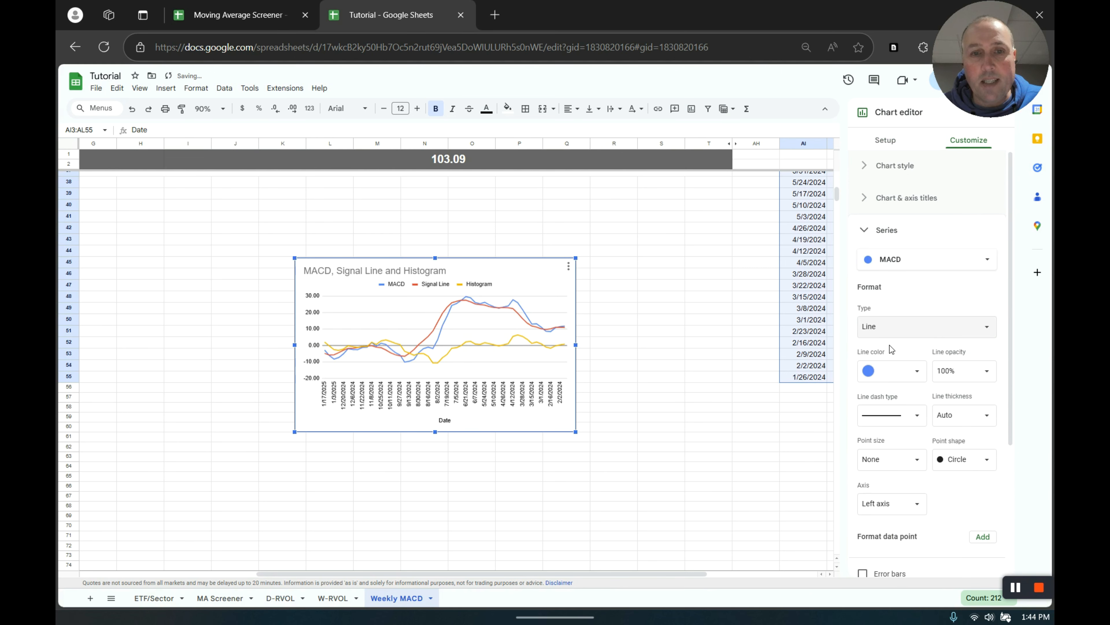
- Check that the Signal Line series is a line and set the combo chart's Histogram series to the Columns type
left_click(922, 259)
left_click(916, 274)
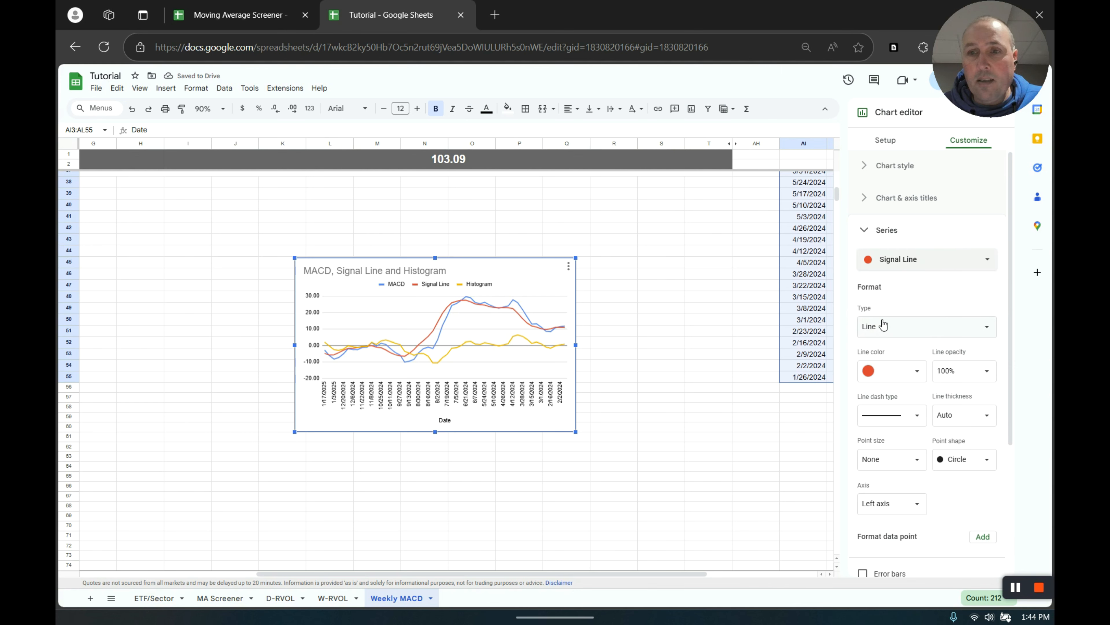
left_click(933, 266)
left_click(911, 276)
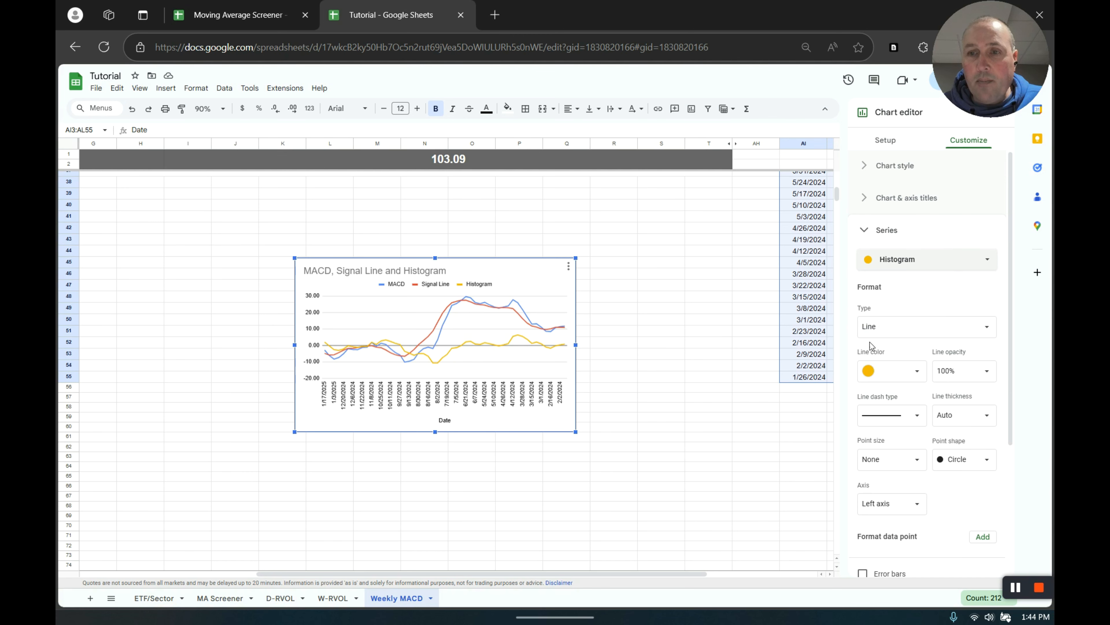
left_click(921, 329)
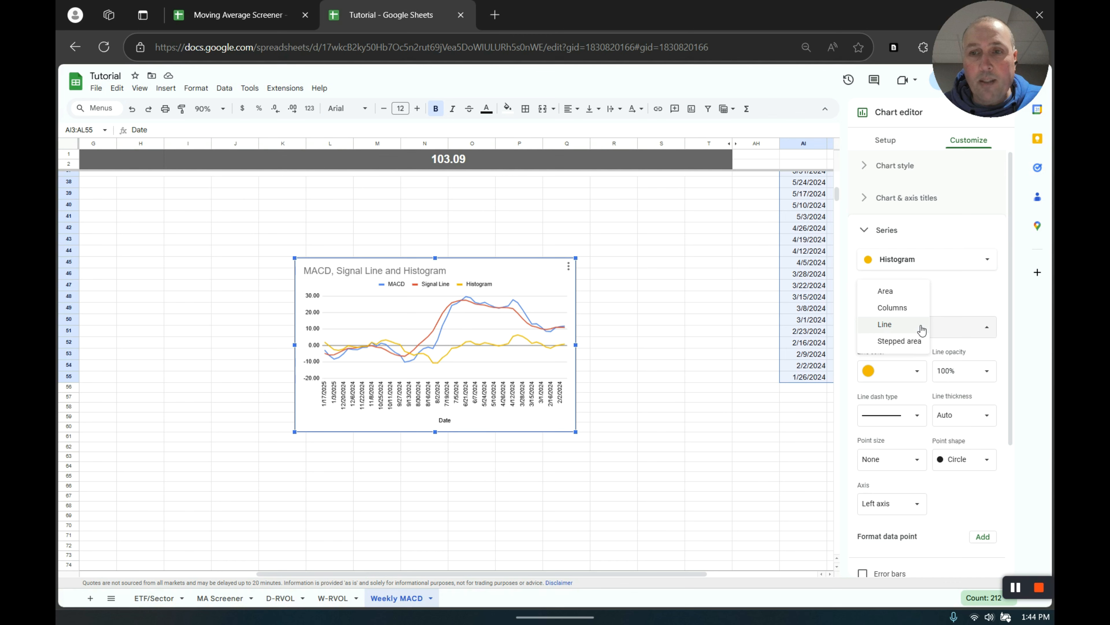
left_click(903, 314)
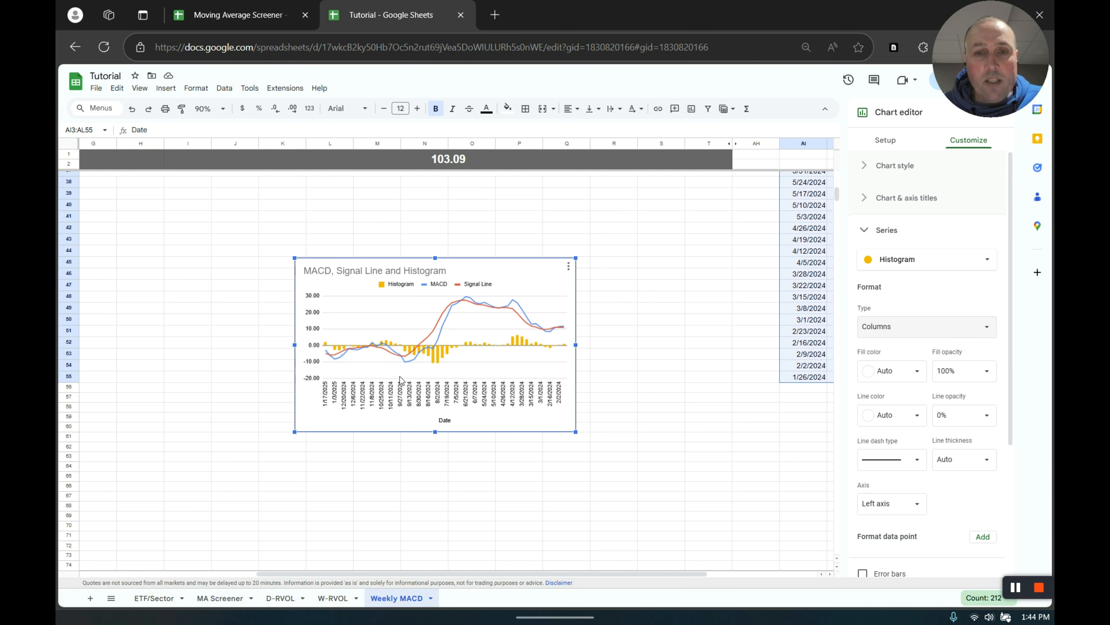
- Reverse the order of the chart's horizontal date axis
left_click(371, 395)
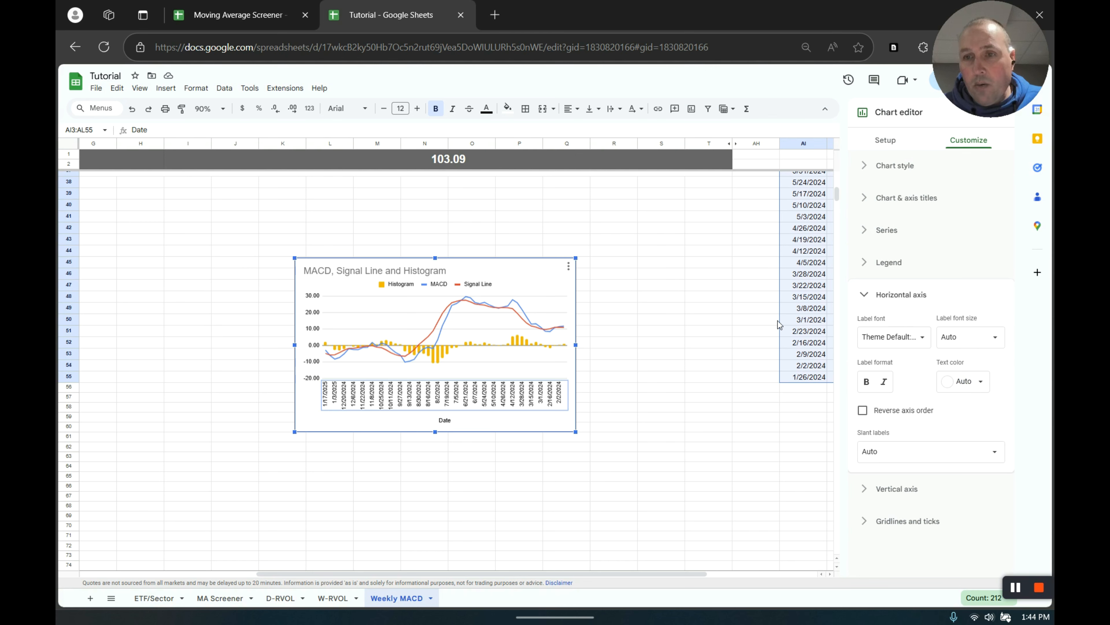
left_click(862, 410)
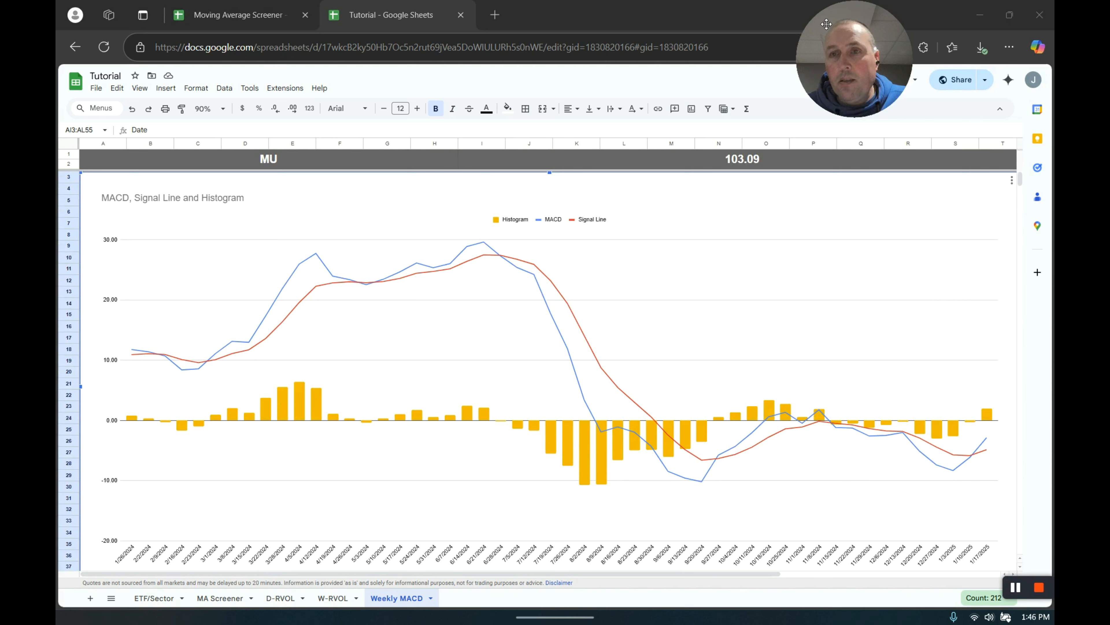
left_click_drag(826, 24, 979, 45)
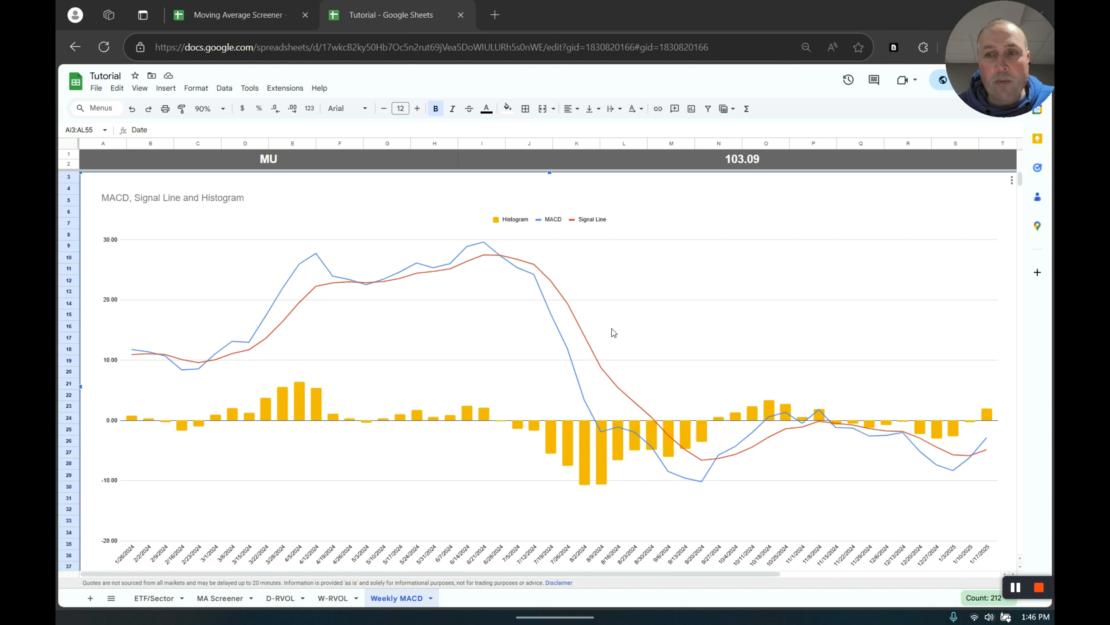
- Change the chart title to "MACD", make it bold, and close the chart editor
double_click(283, 213)
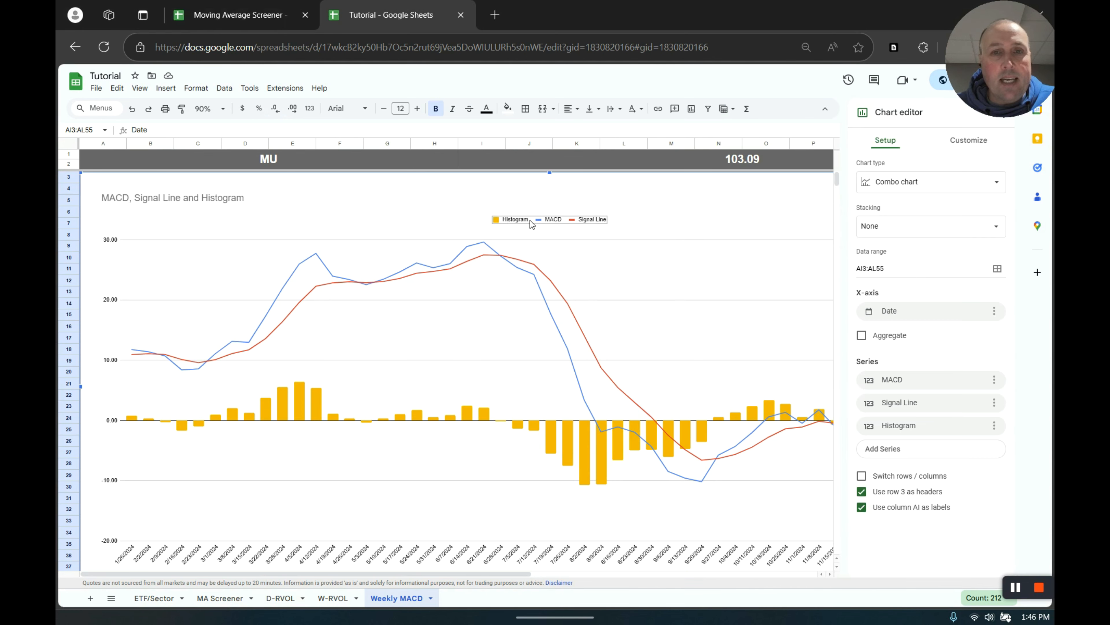
left_click(206, 200)
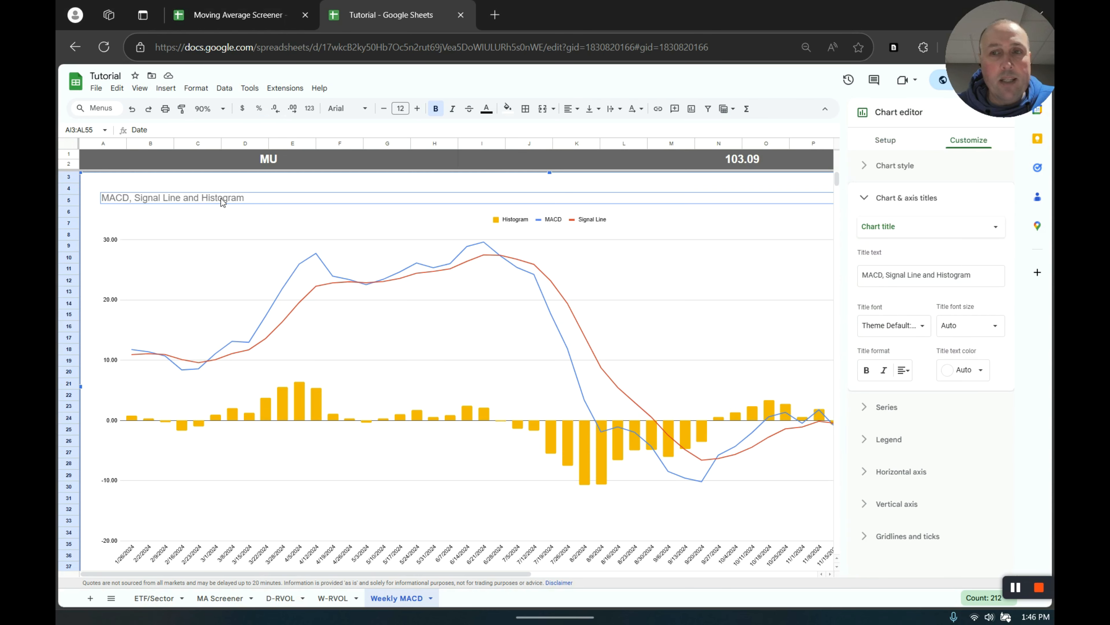
left_click_drag(978, 276, 848, 283)
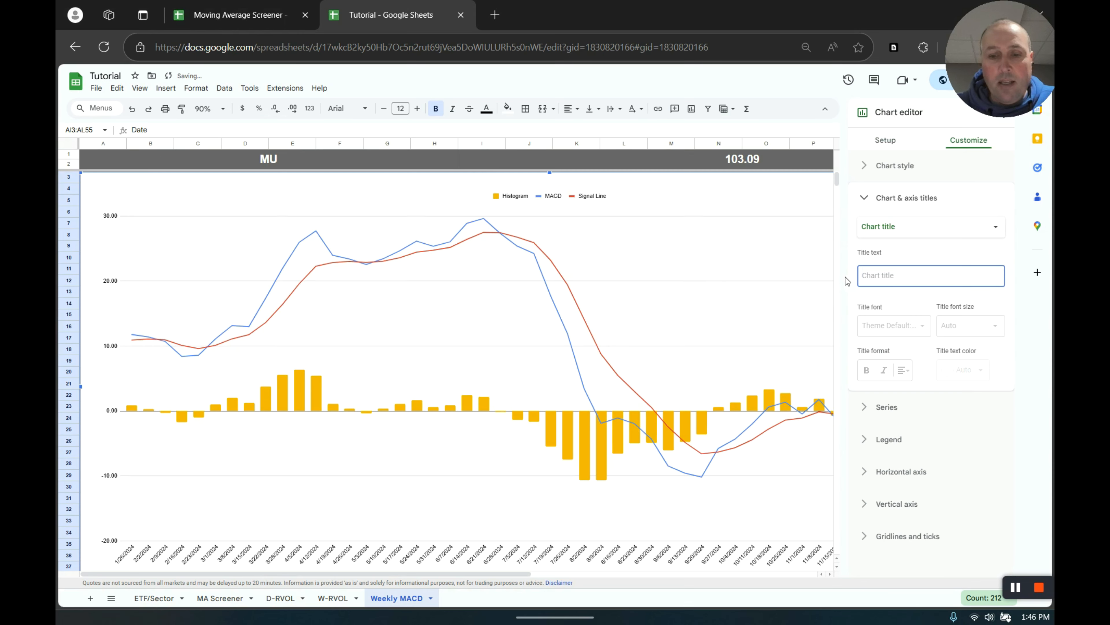
type("MACD")
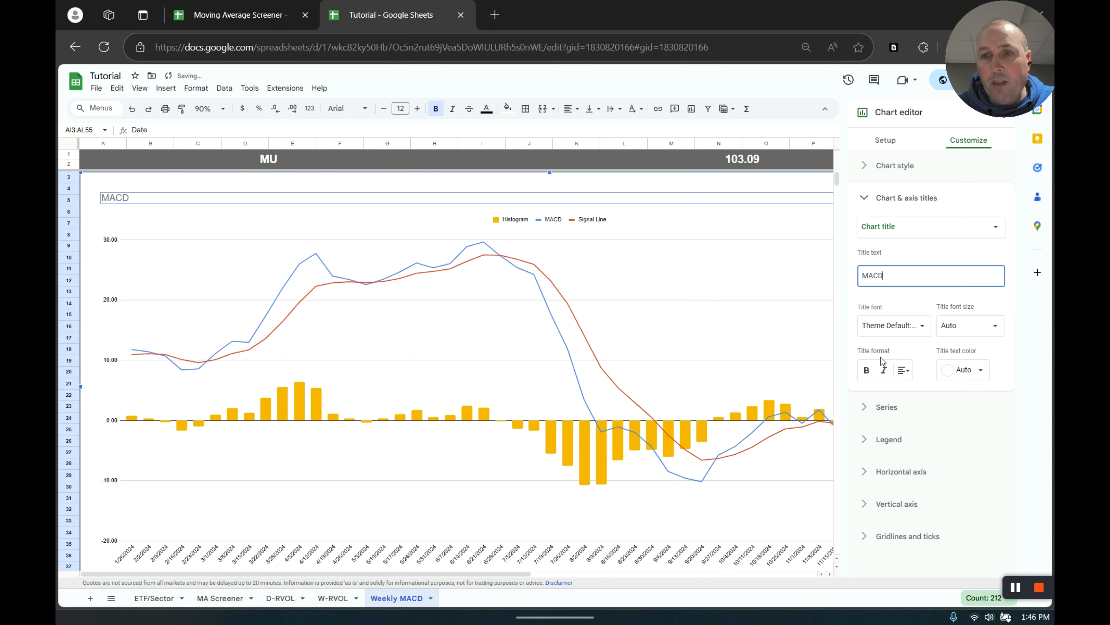
left_click(859, 370)
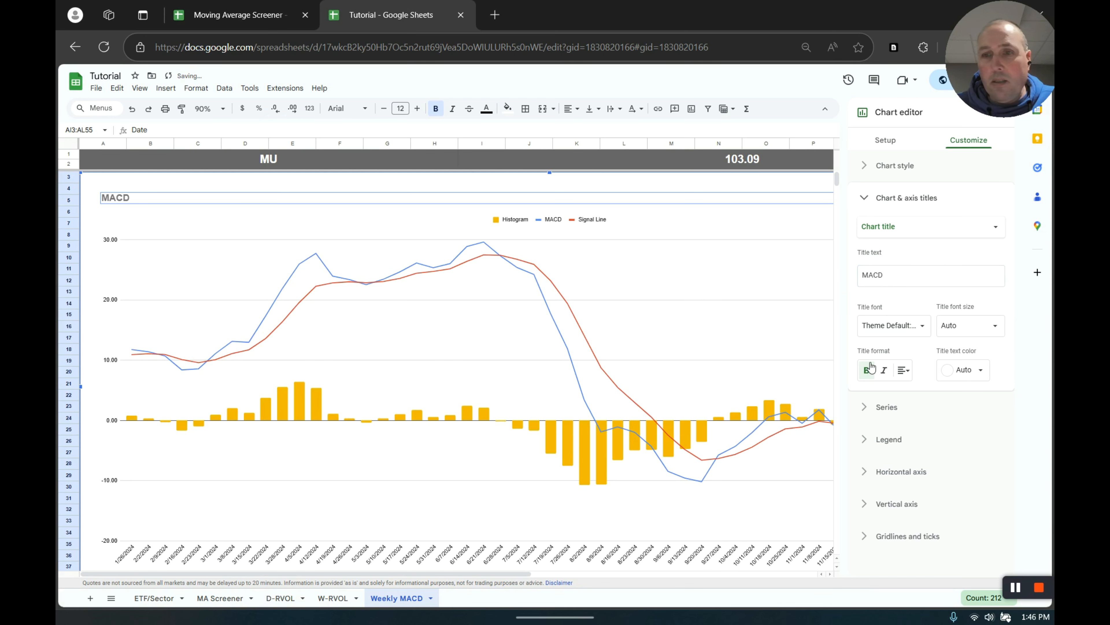
left_click(725, 332)
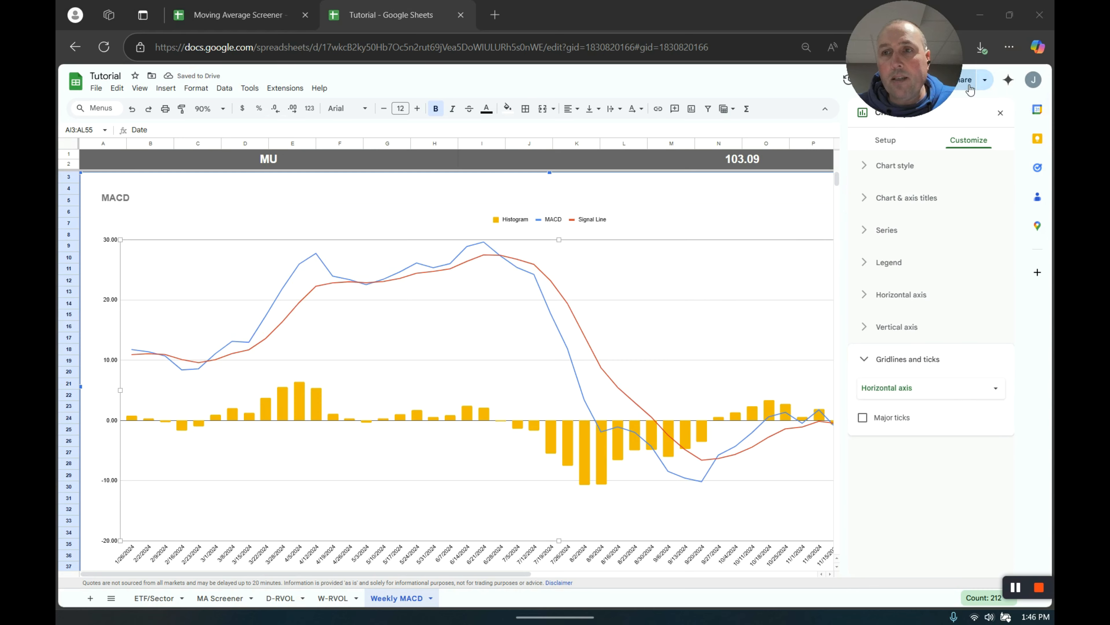
left_click(1000, 112)
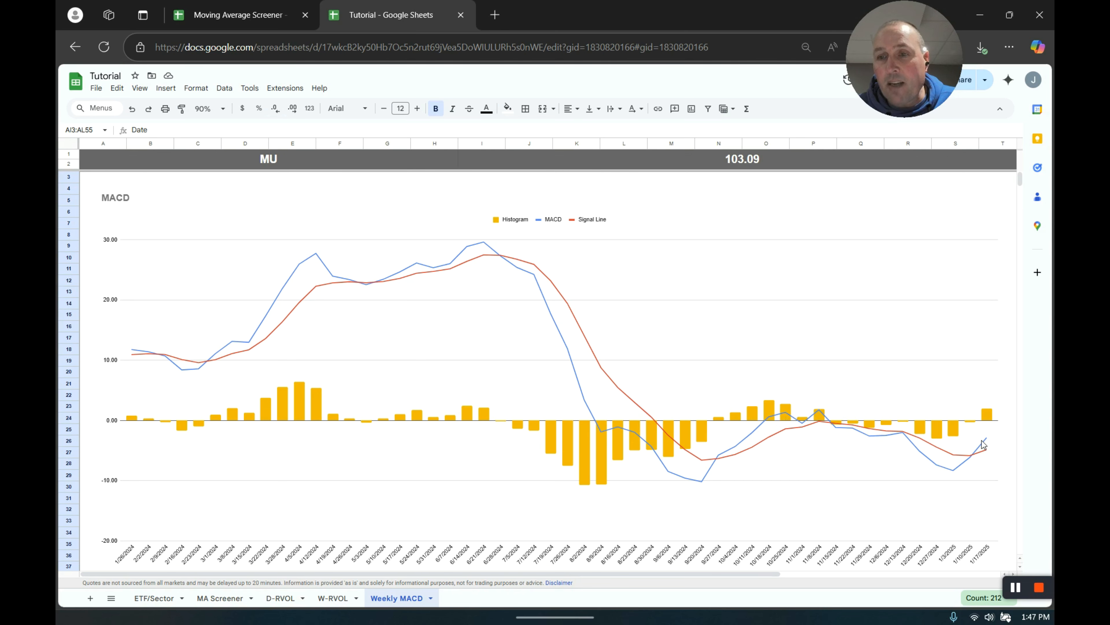
- Inspect the MACD line's data points for 11/8/2024 and 1/17/2025 on the chart
left_click(822, 411)
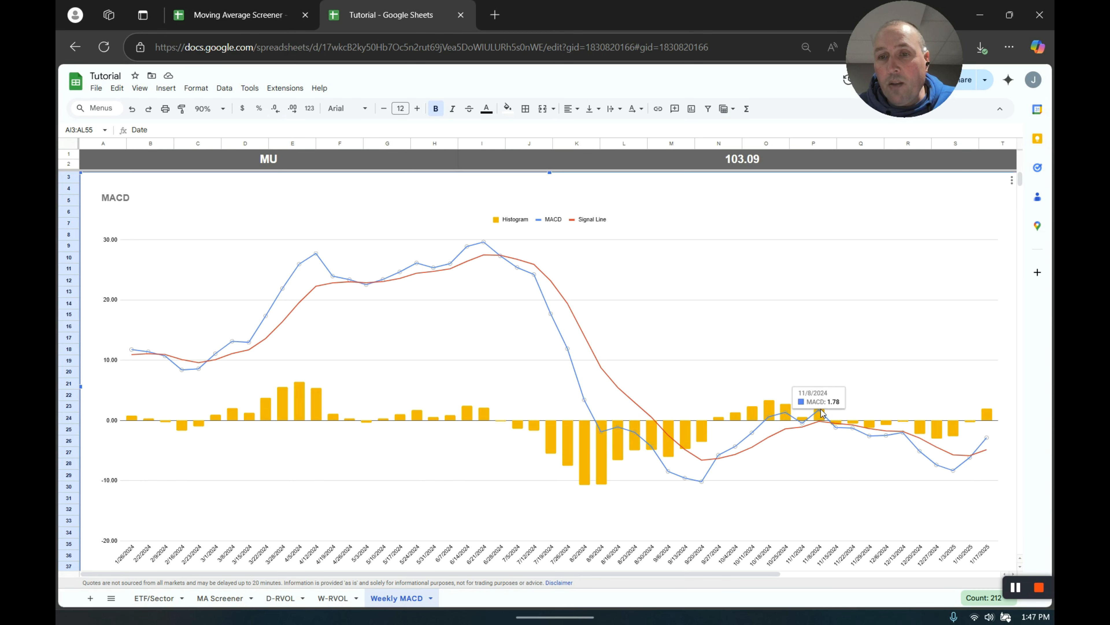
mouse_move(821, 413)
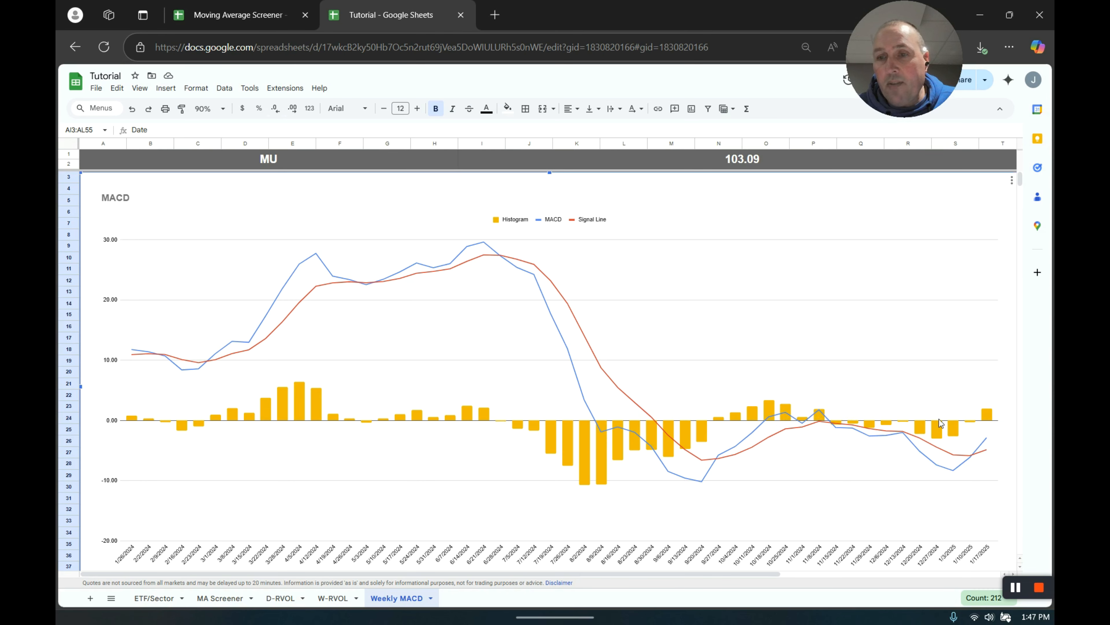
mouse_move(987, 443)
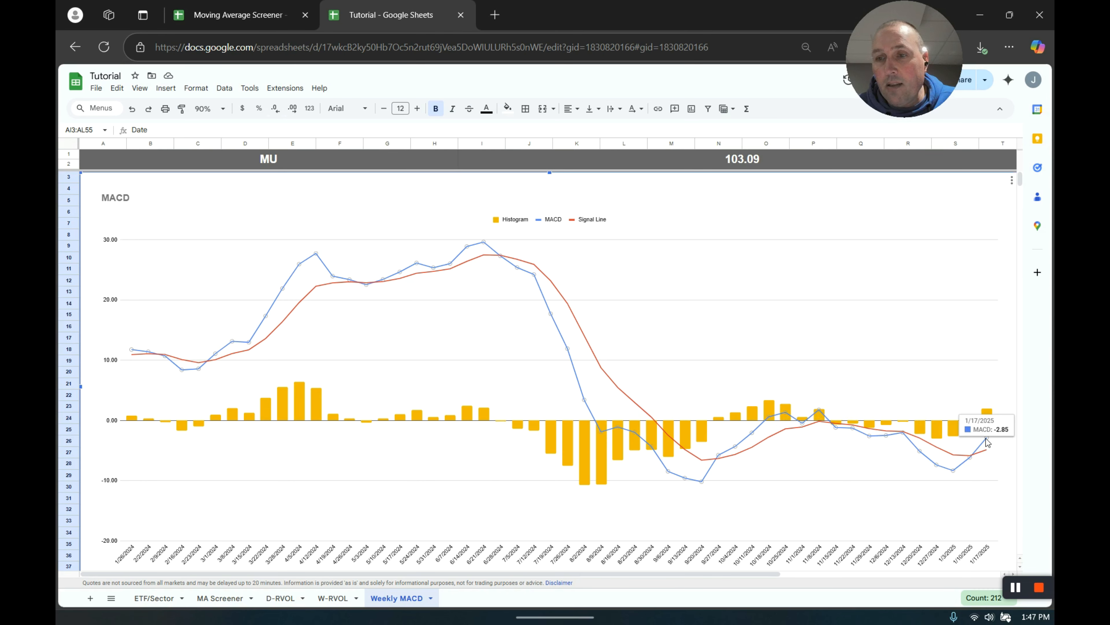